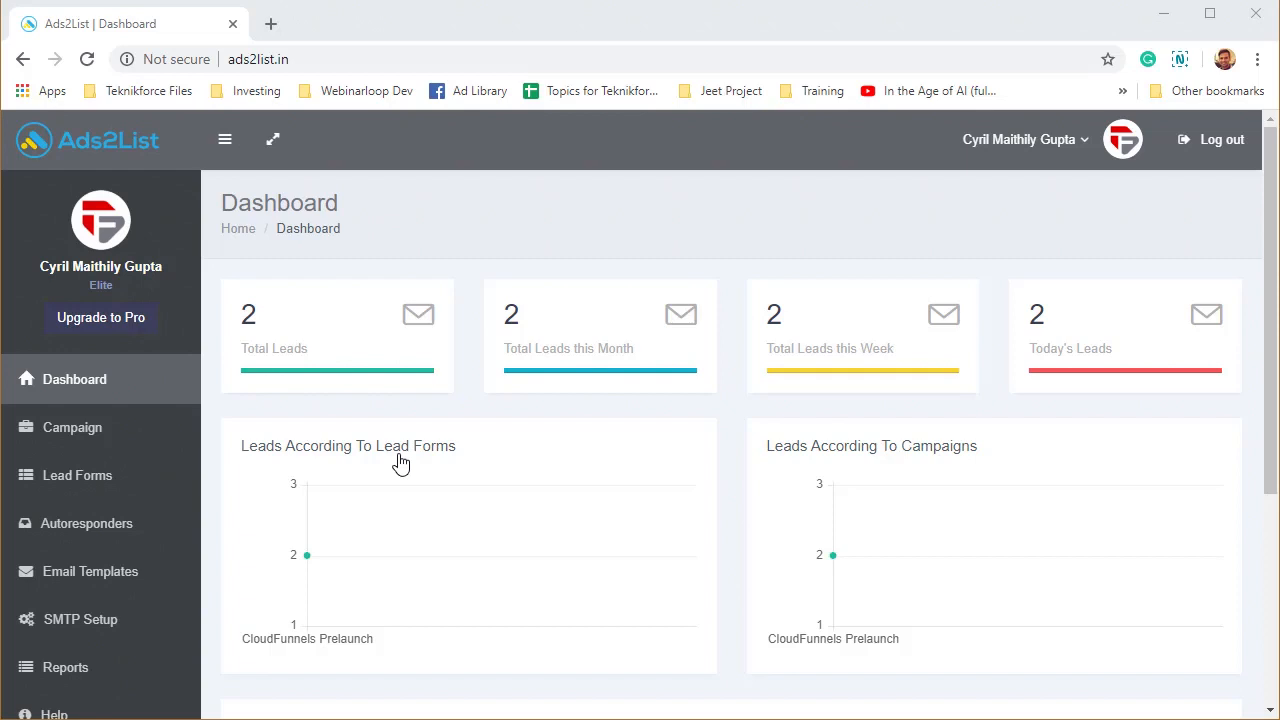
# Go from the Ads2List dashboard to the Autoresponders page.
pyautogui.scroll(-1, 157, 508)
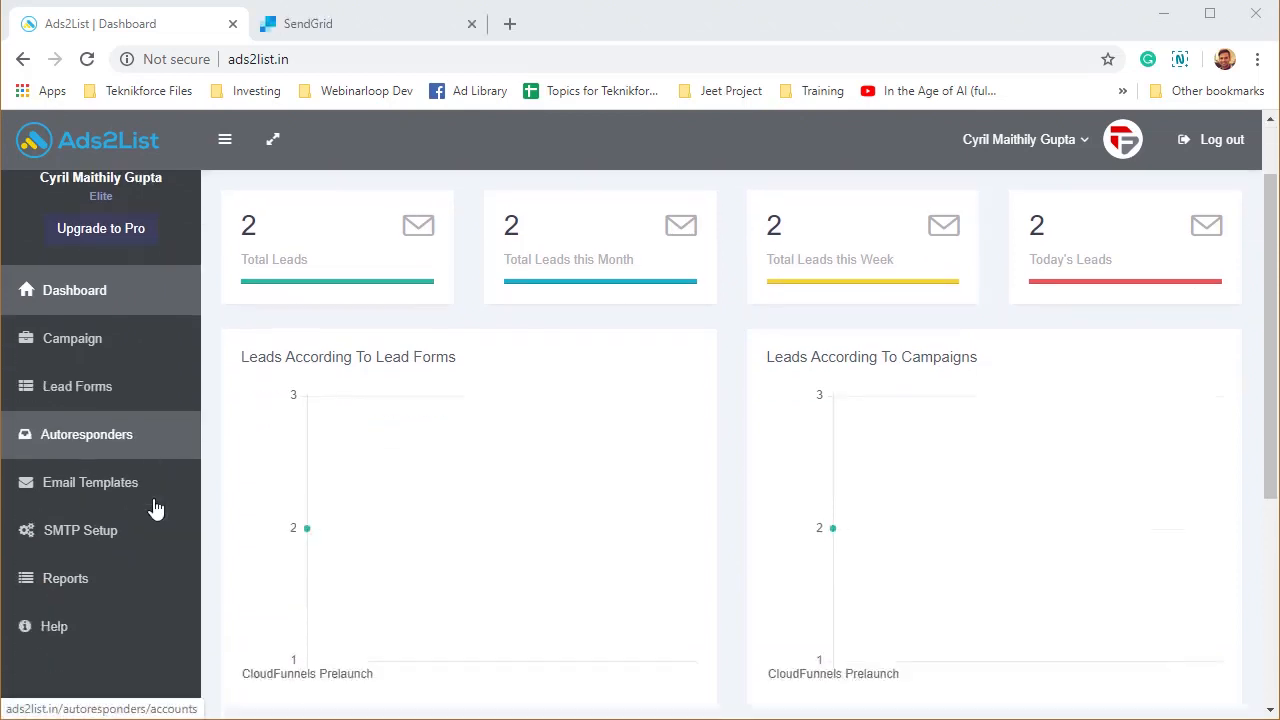
pyautogui.scroll(1, 85, 430)
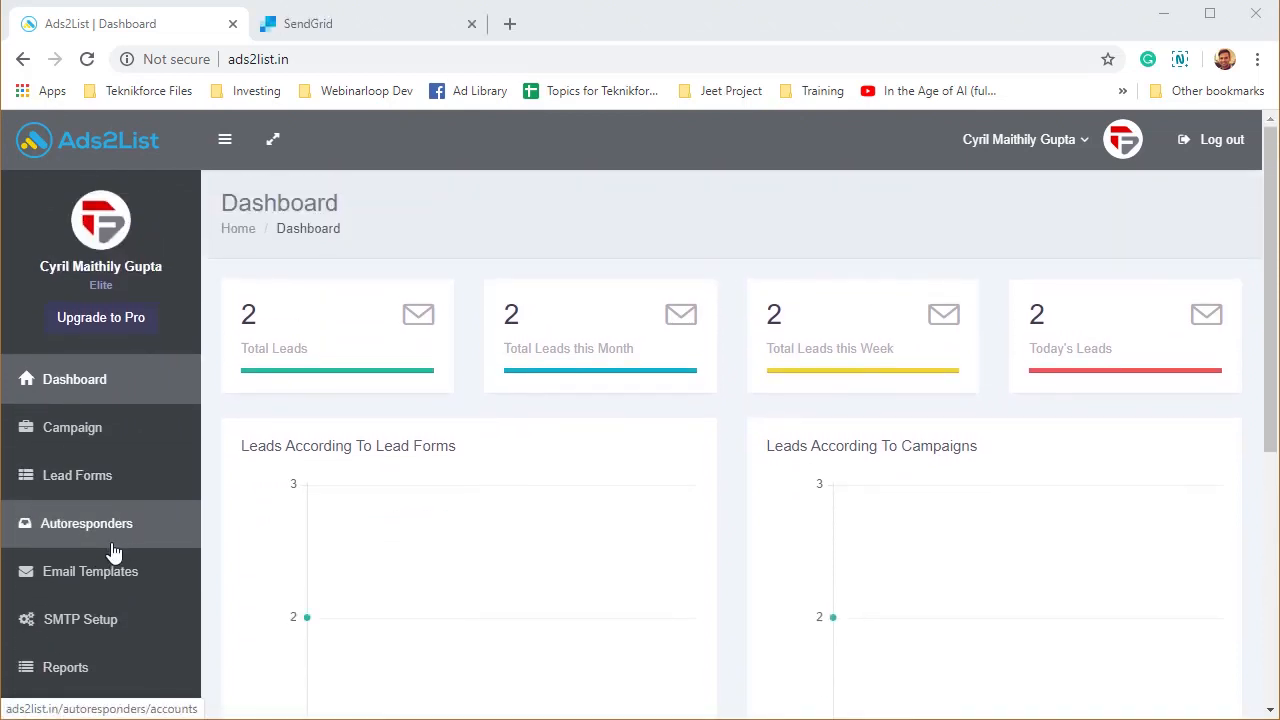
pyautogui.click(107, 545)
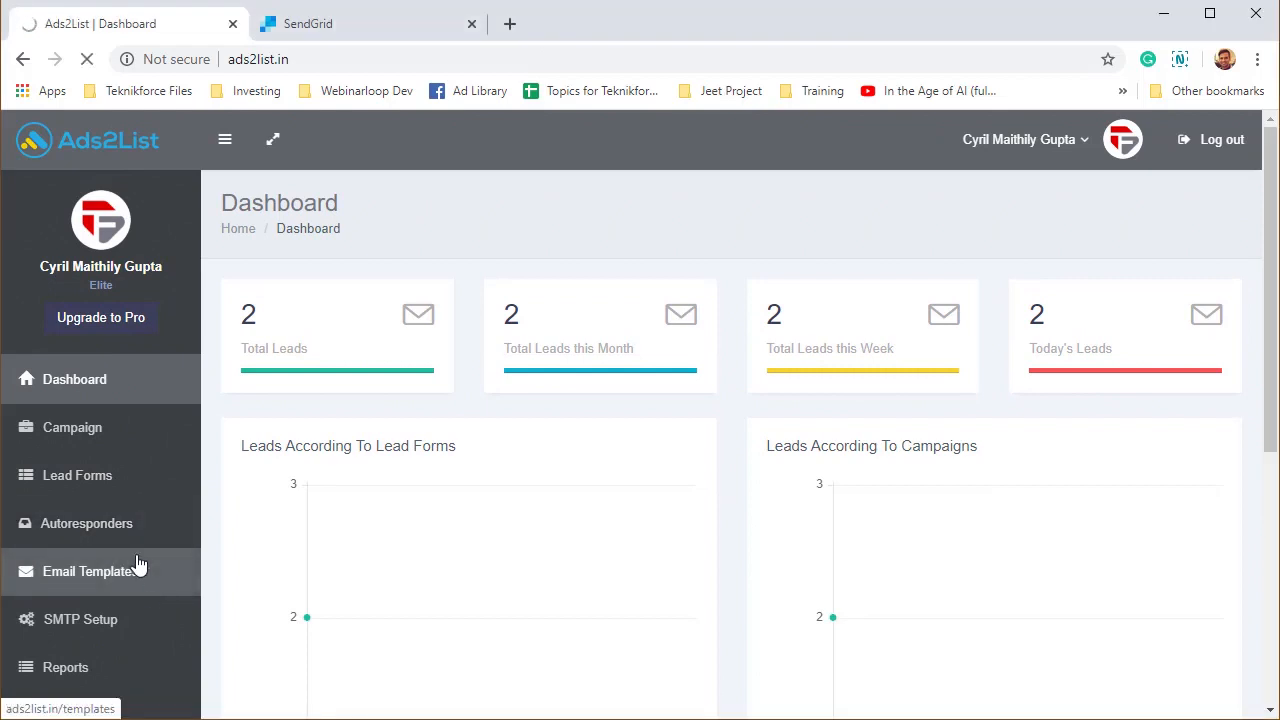
# Begin a new autoresponder and choose SendGrid as its service, leaving the API key field empty.
pyautogui.scroll(-1, 420, 490)
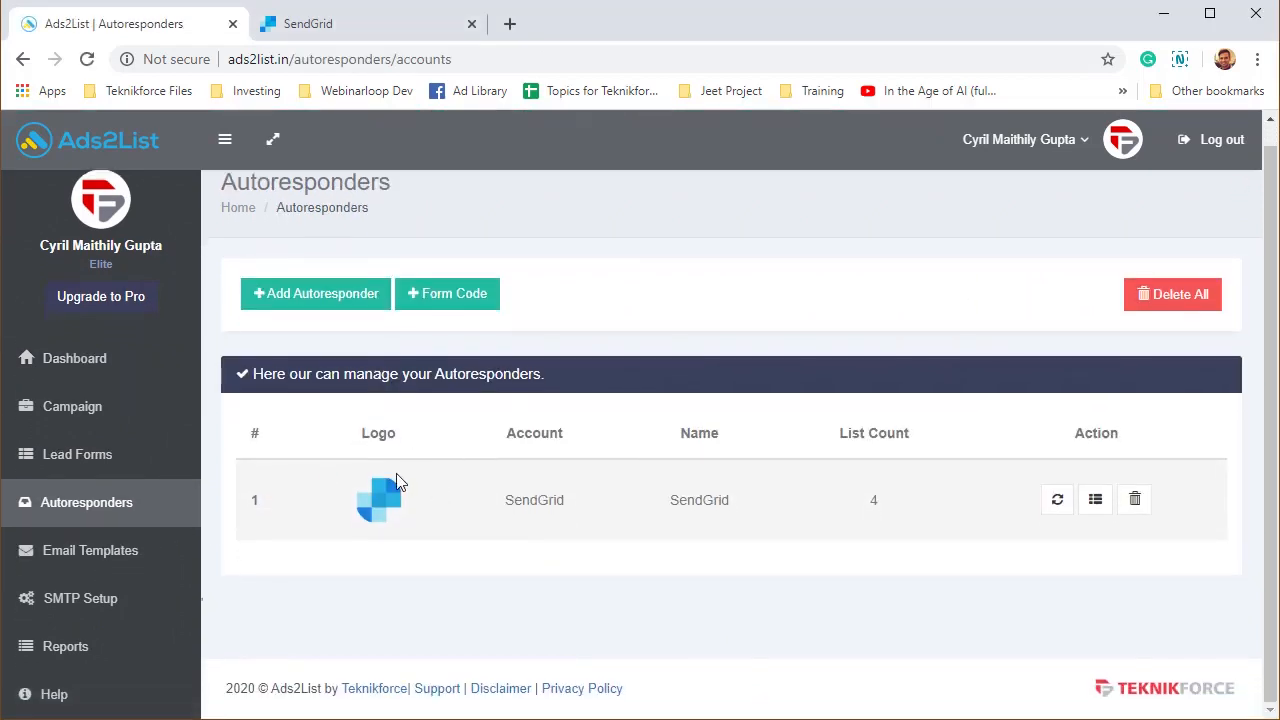
pyautogui.doubleClick(524, 506)
pyautogui.click(630, 572)
pyautogui.click(357, 294)
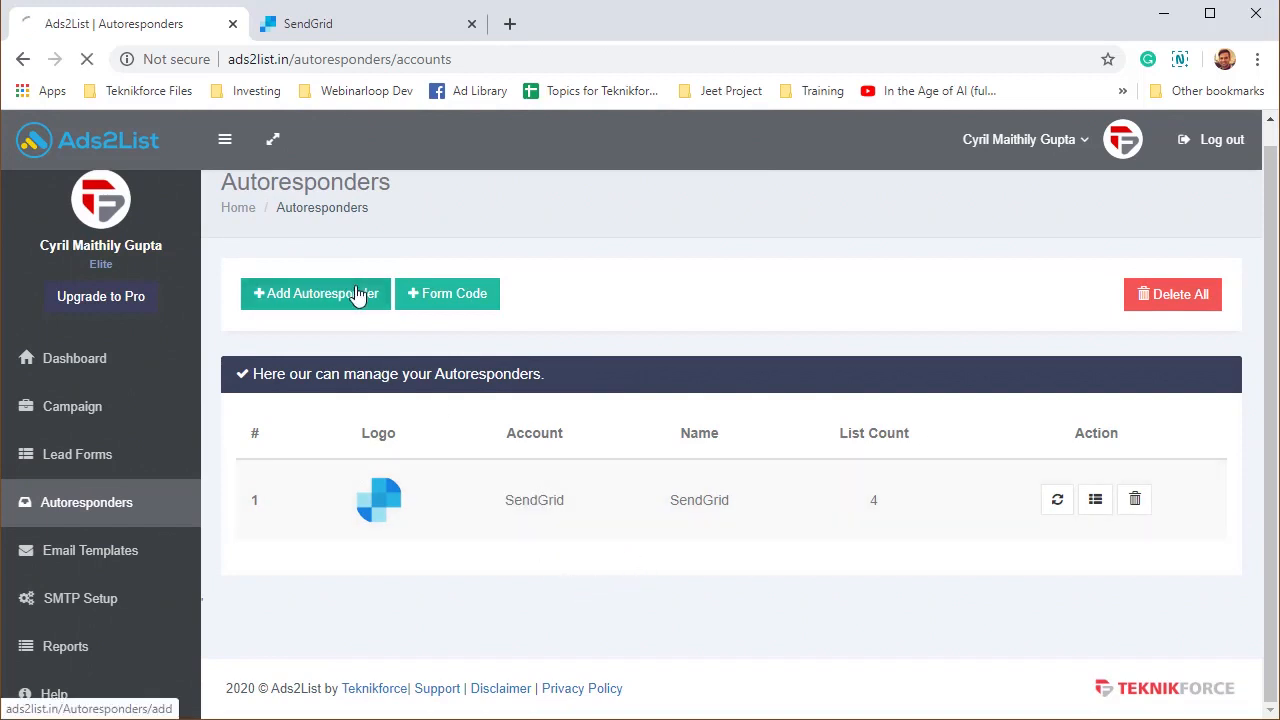
pyautogui.click(486, 371)
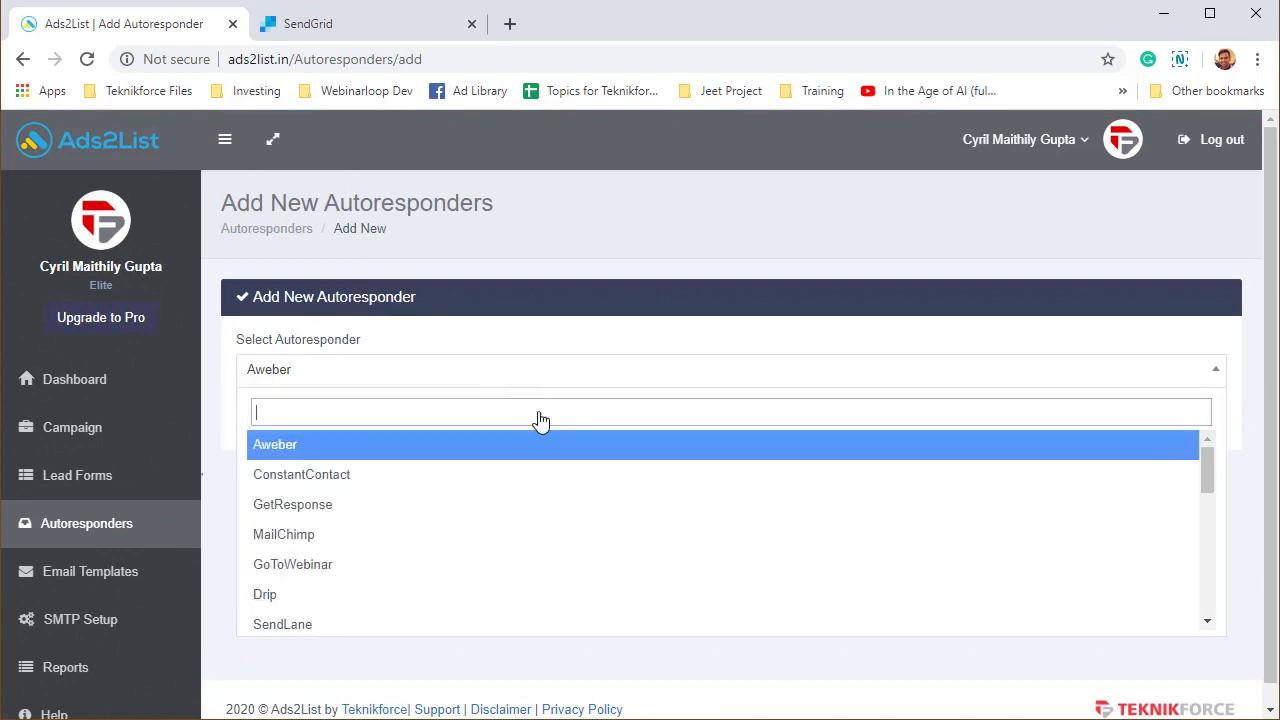
pyautogui.scroll(-3, 661, 507)
pyautogui.scroll(-7, 661, 507)
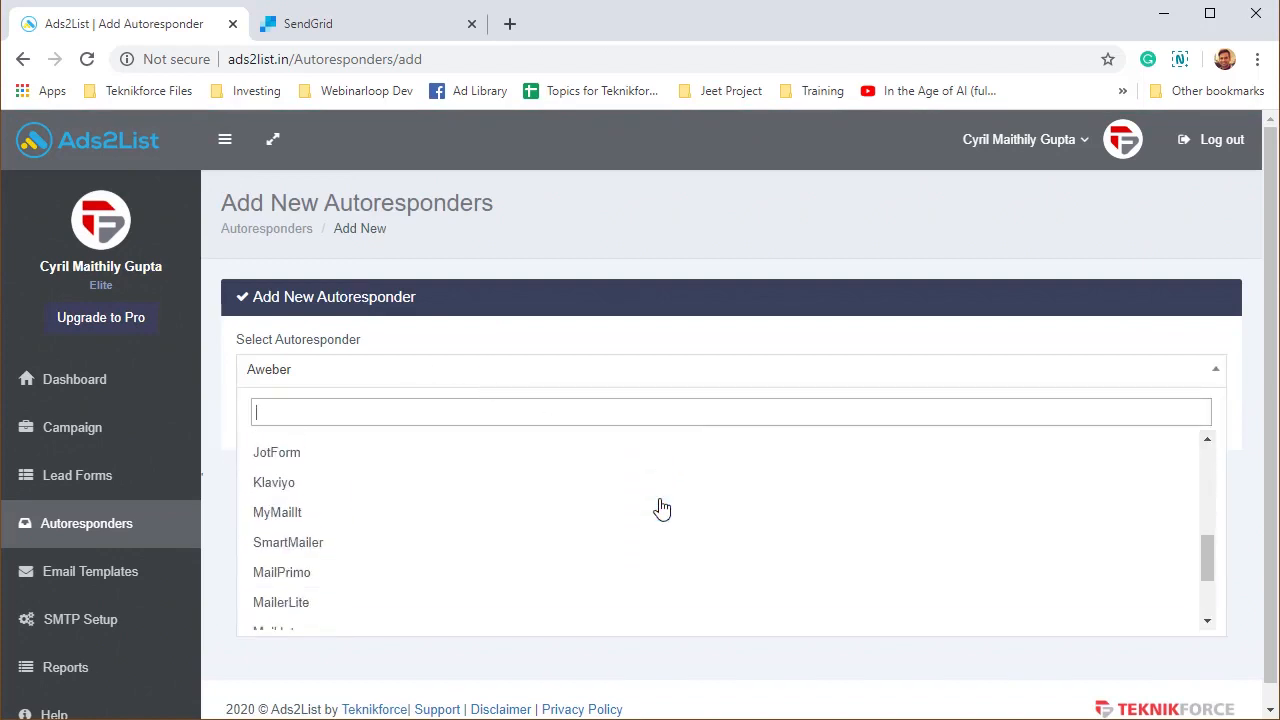
pyautogui.write('send')
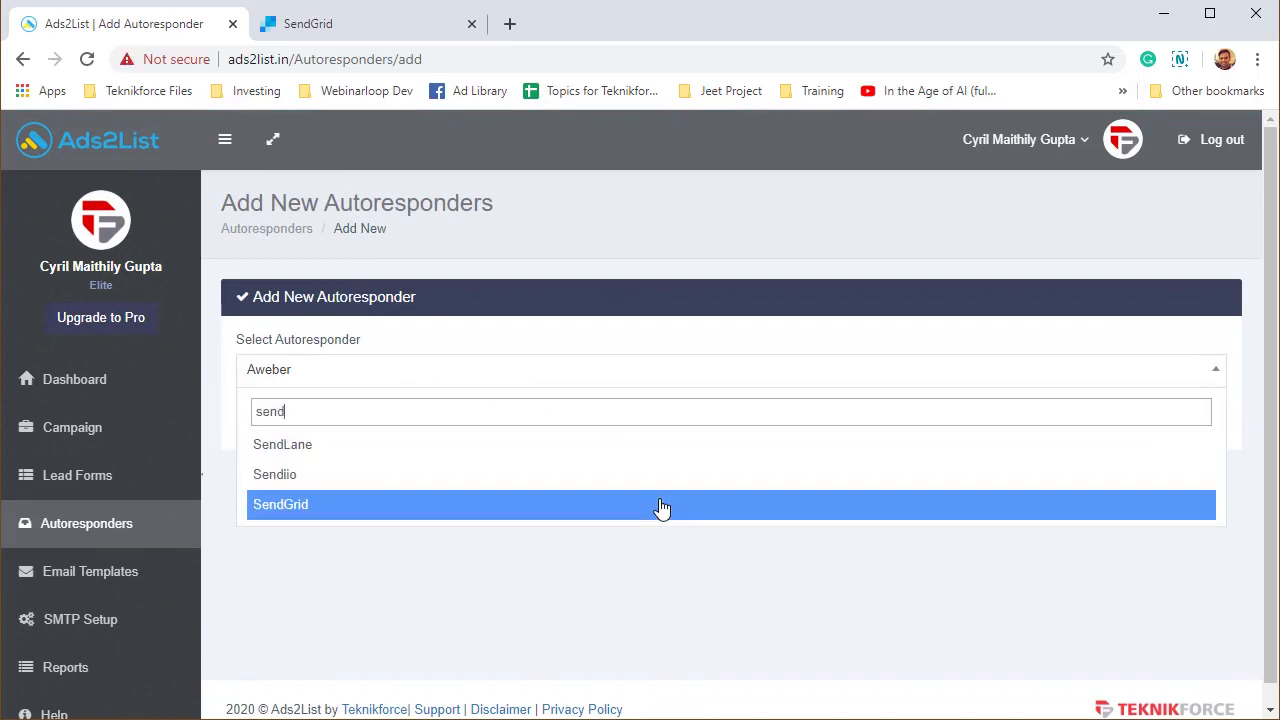
pyautogui.click(652, 508)
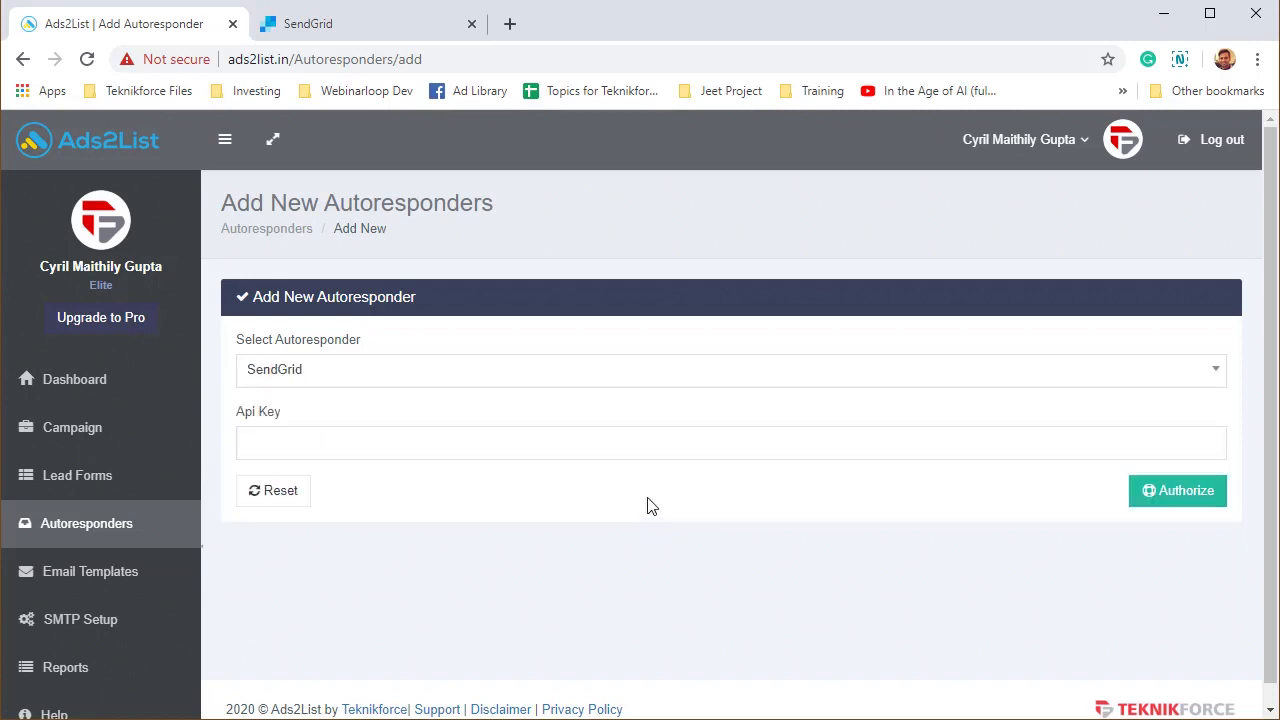
pyautogui.click(303, 444)
pyautogui.click(627, 604)
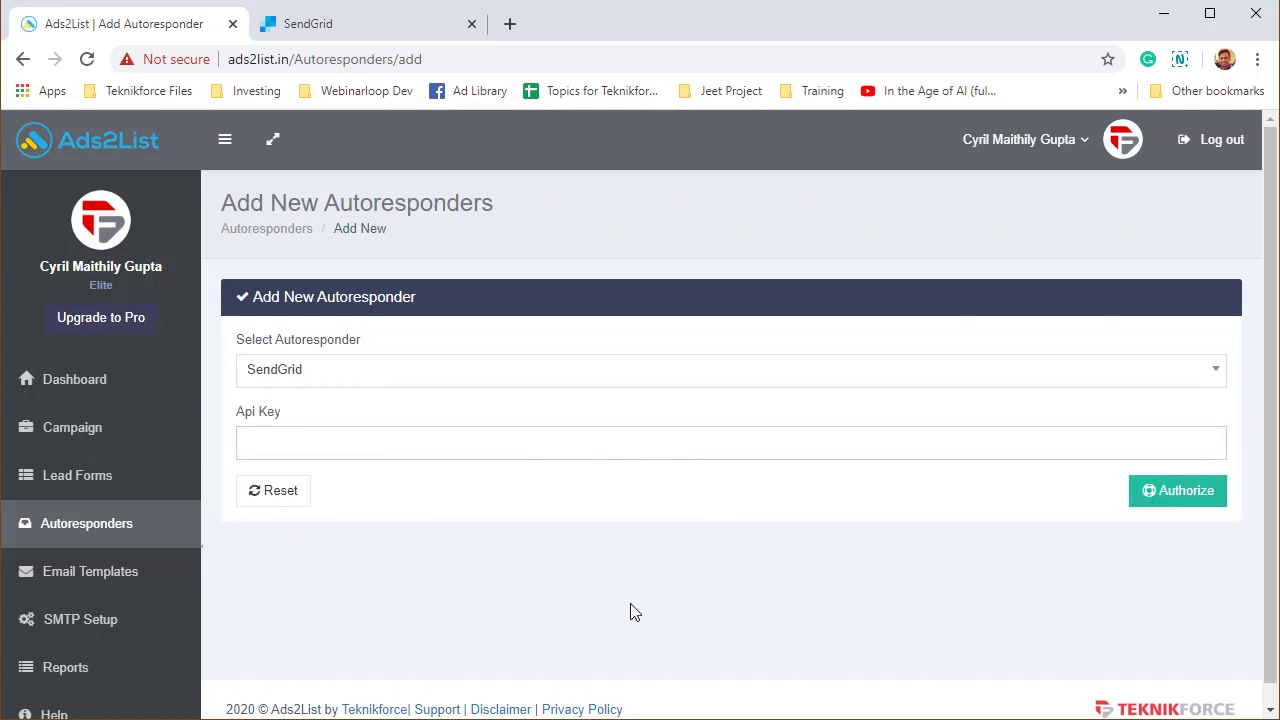
# In SendGrid, start a new API key with Restricted Access.
pyautogui.click(352, 24)
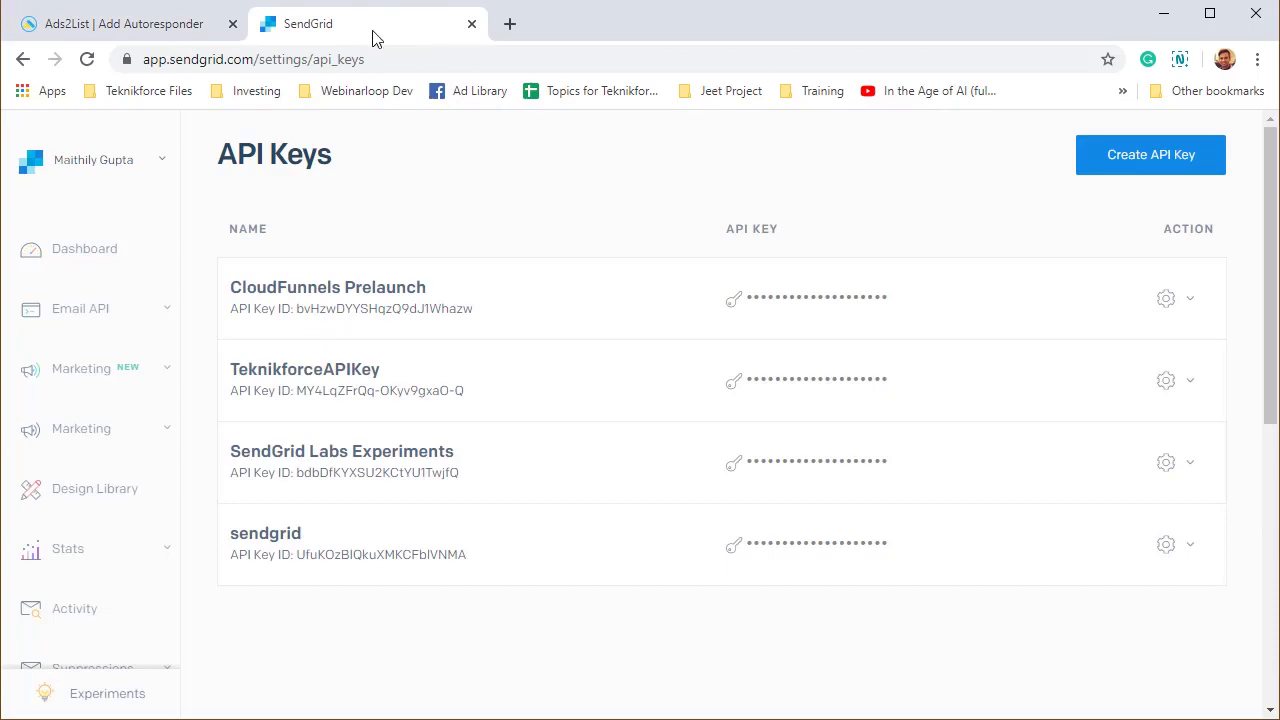
pyautogui.click(1151, 155)
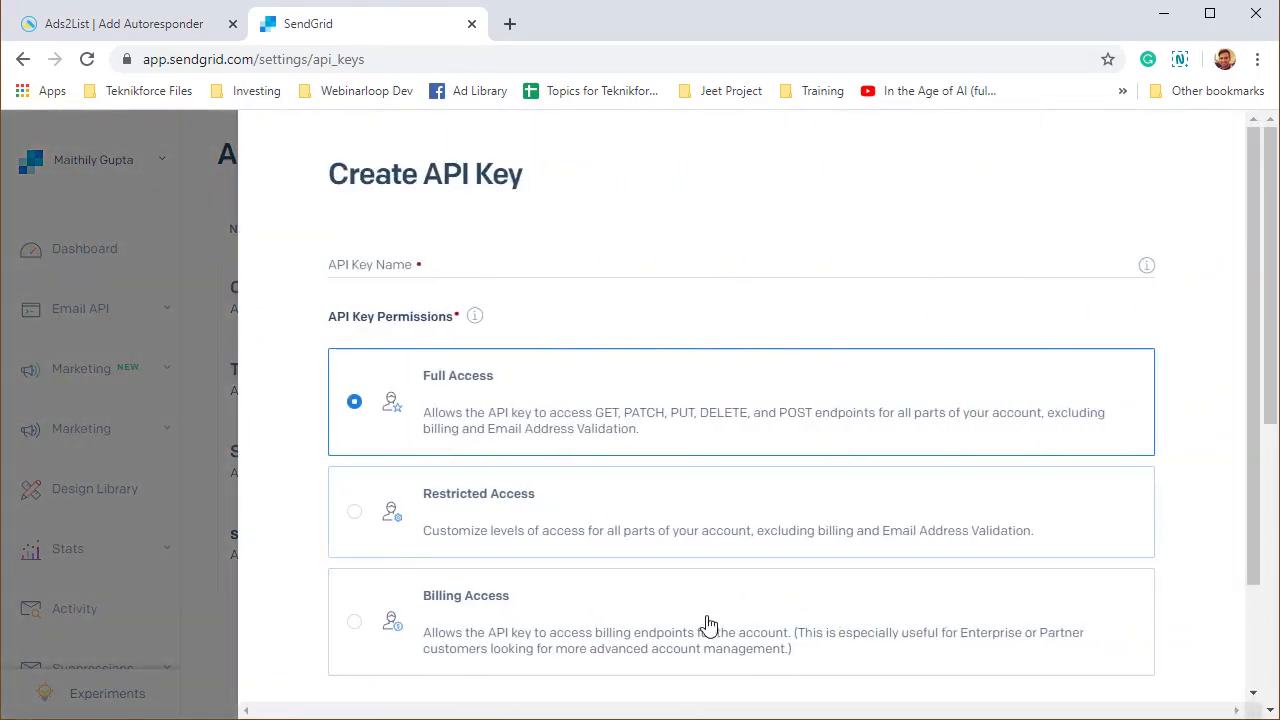
pyautogui.click(640, 512)
pyautogui.scroll(-15, 950, 253)
pyautogui.scroll(-2, 951, 253)
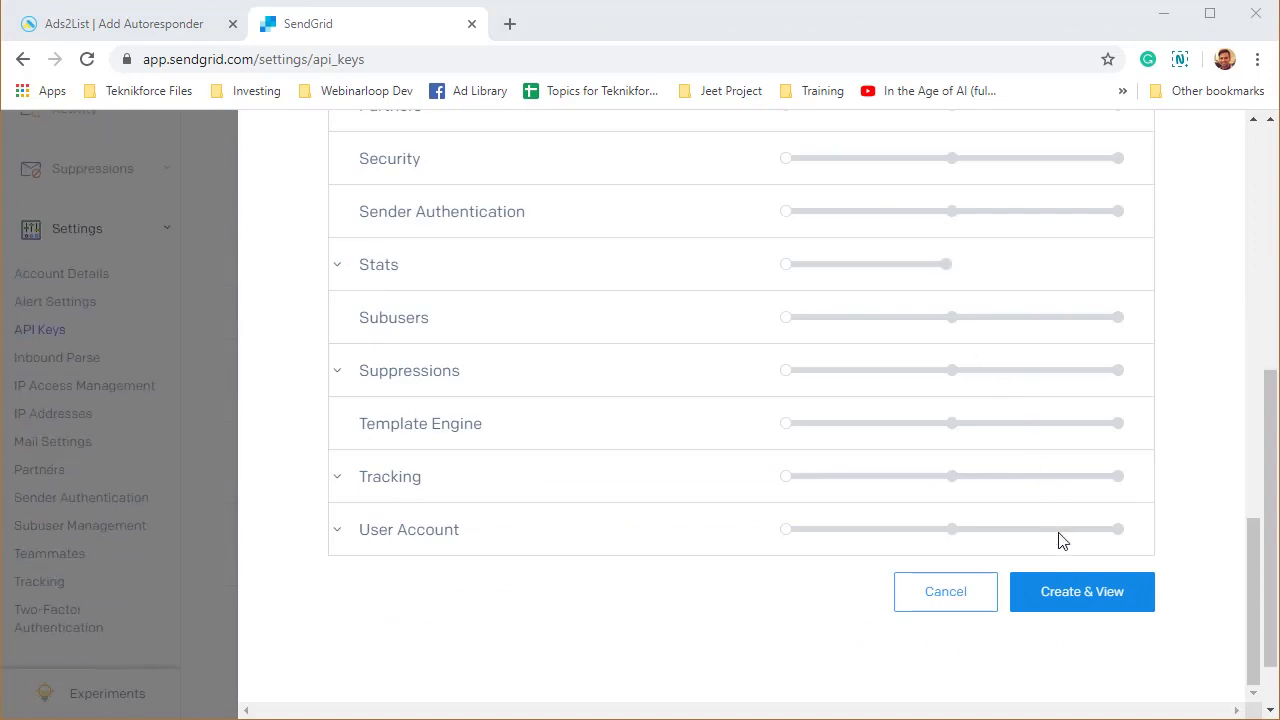
pyautogui.click(1093, 593)
# Name the key 'Test', create it, copy it, and return to the Ads2List form.
pyautogui.click(534, 268)
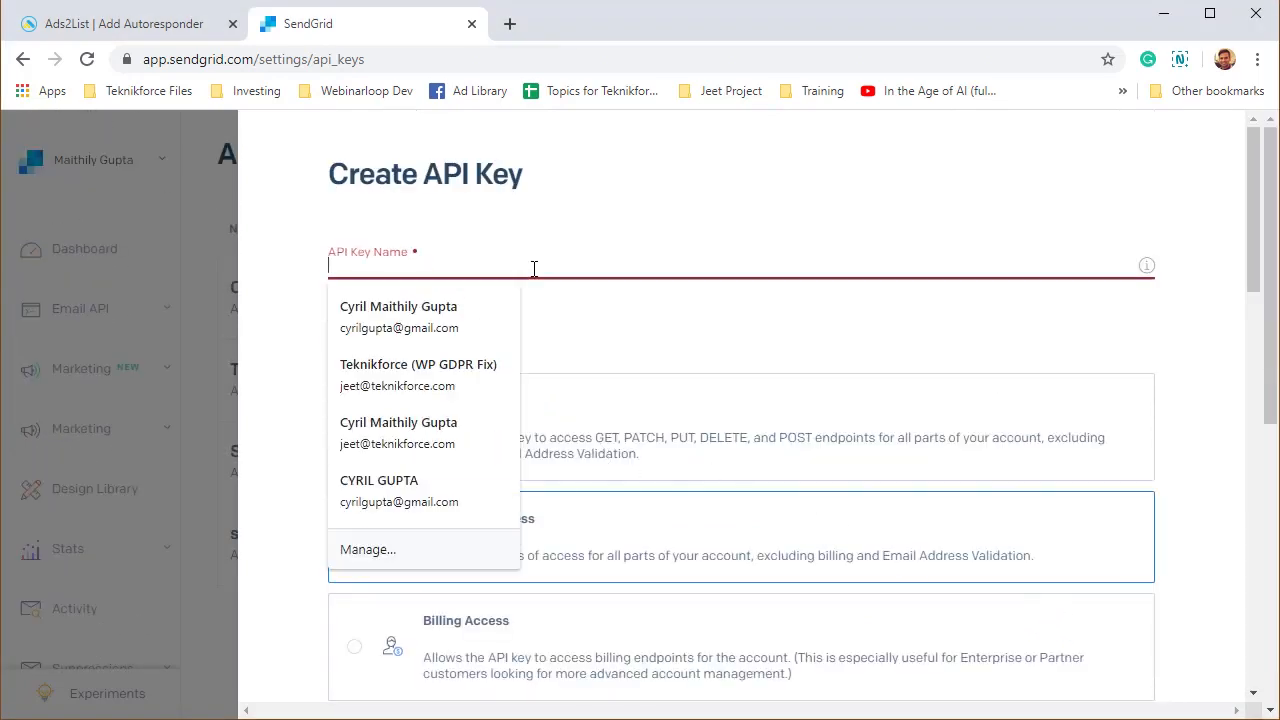
pyautogui.write('Tes')
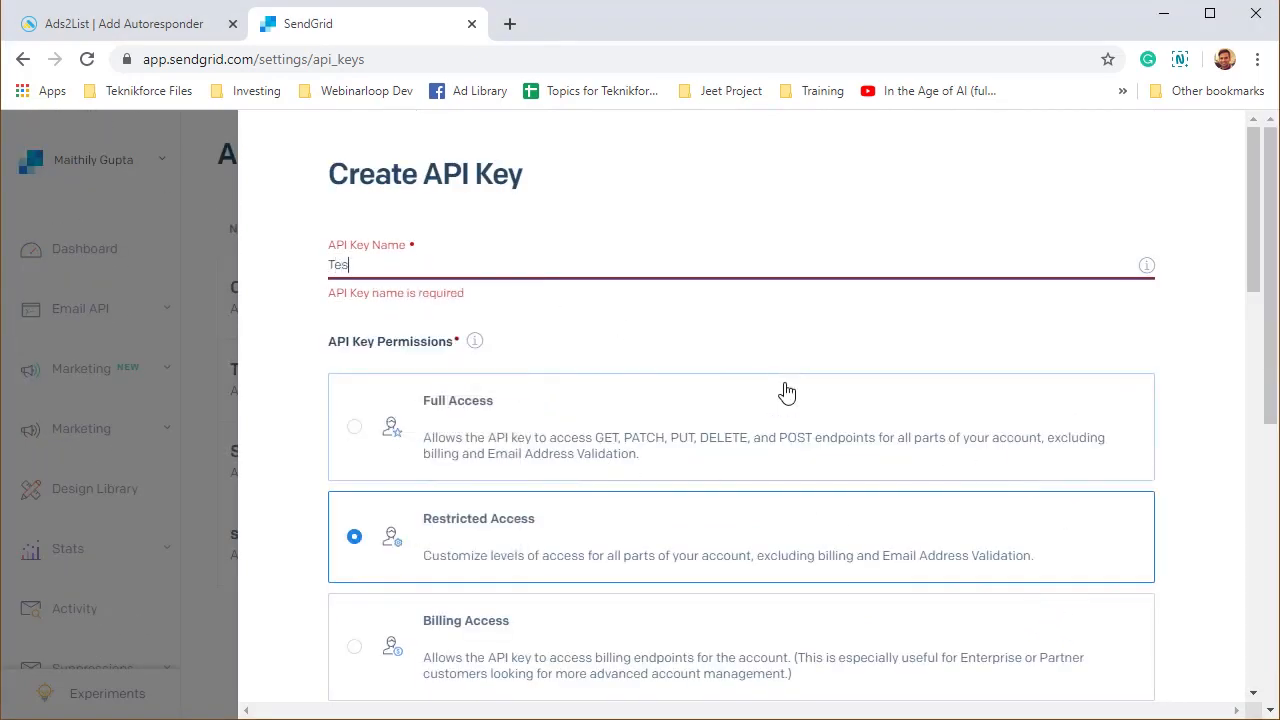
pyautogui.write('t')
pyautogui.scroll(-15, 786, 392)
pyautogui.click(1100, 600)
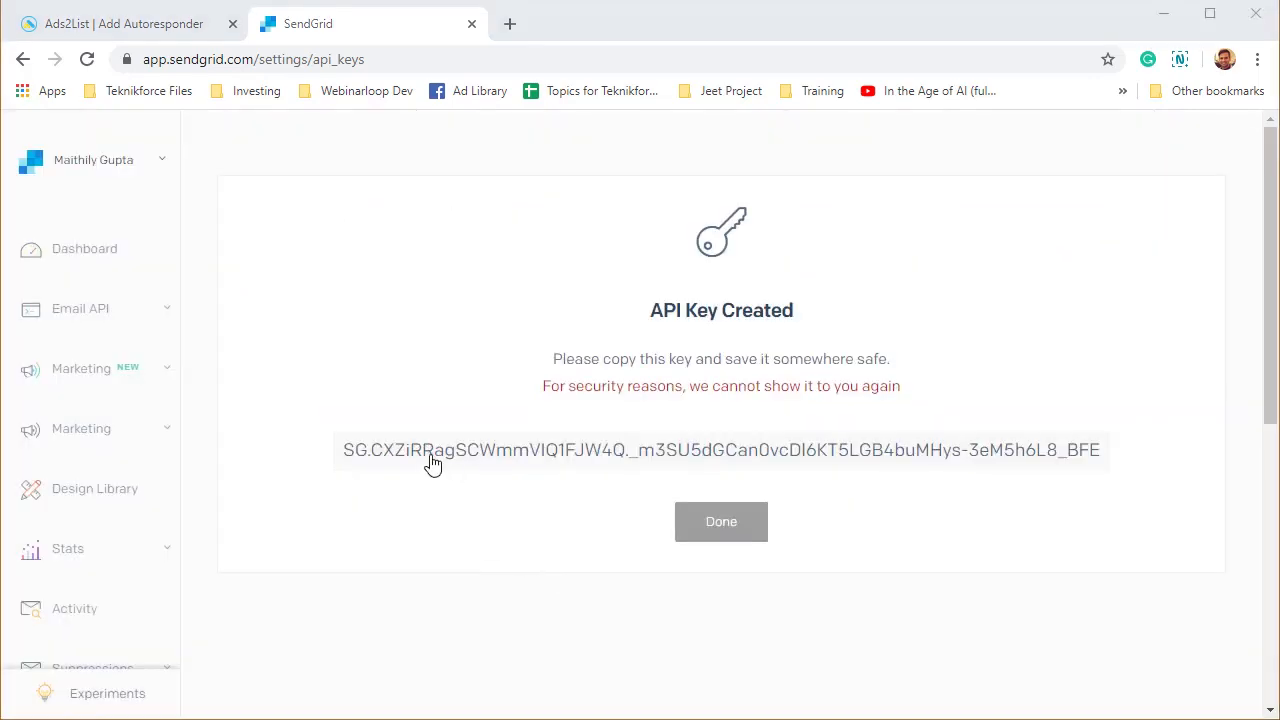
pyautogui.click(360, 451)
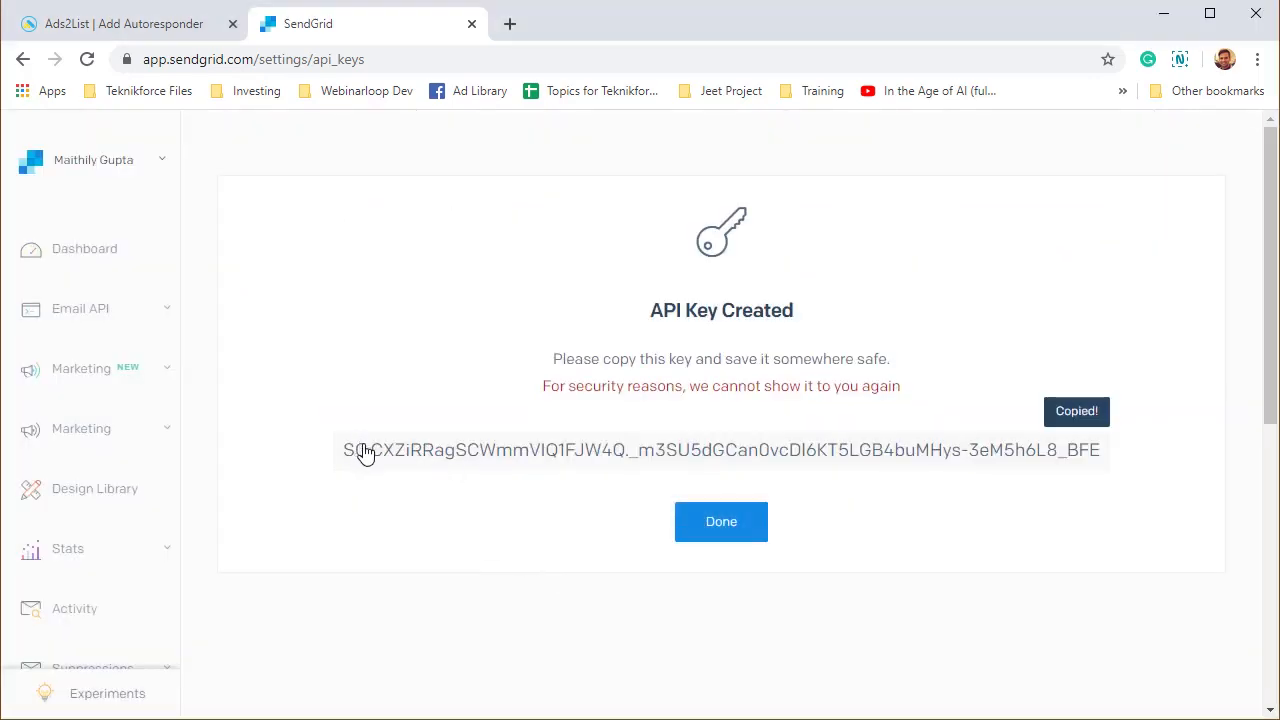
pyautogui.click(110, 24)
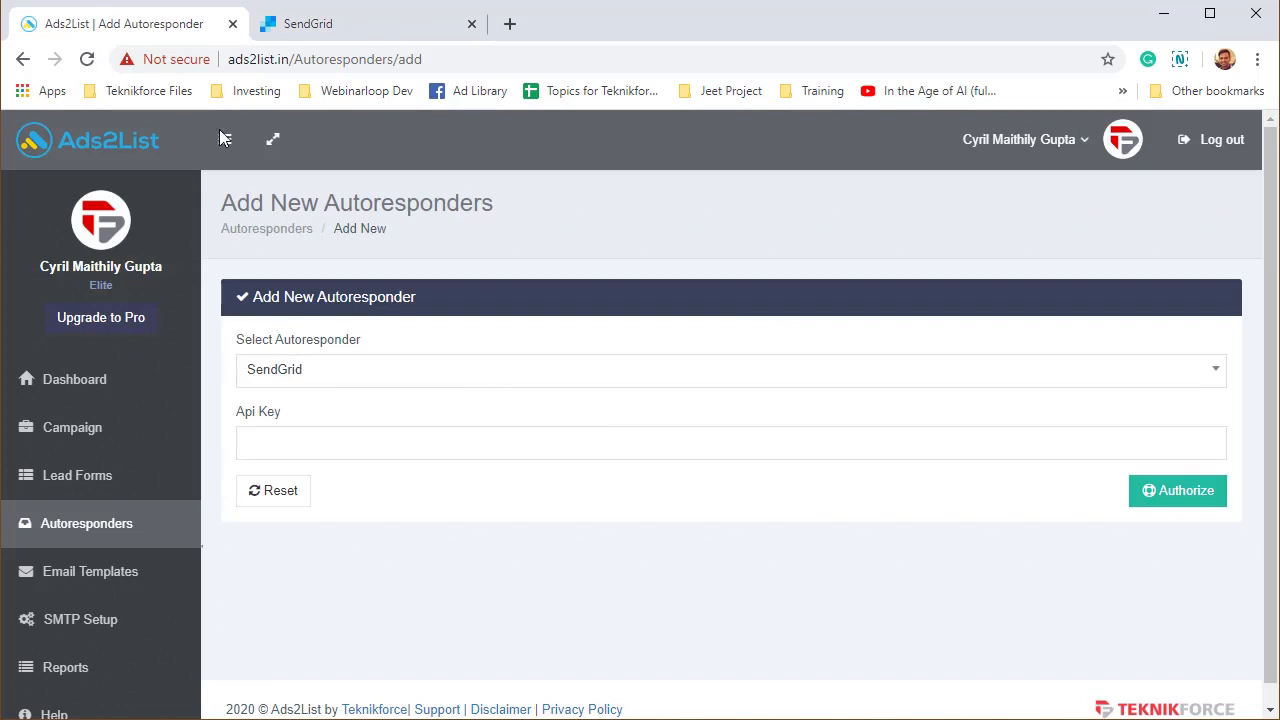
# Paste the copied key and authorize SendGrid, then sync the new account's lists to show 4.
pyautogui.click(587, 437)
pyautogui.hotkey('ctrl', 'v')
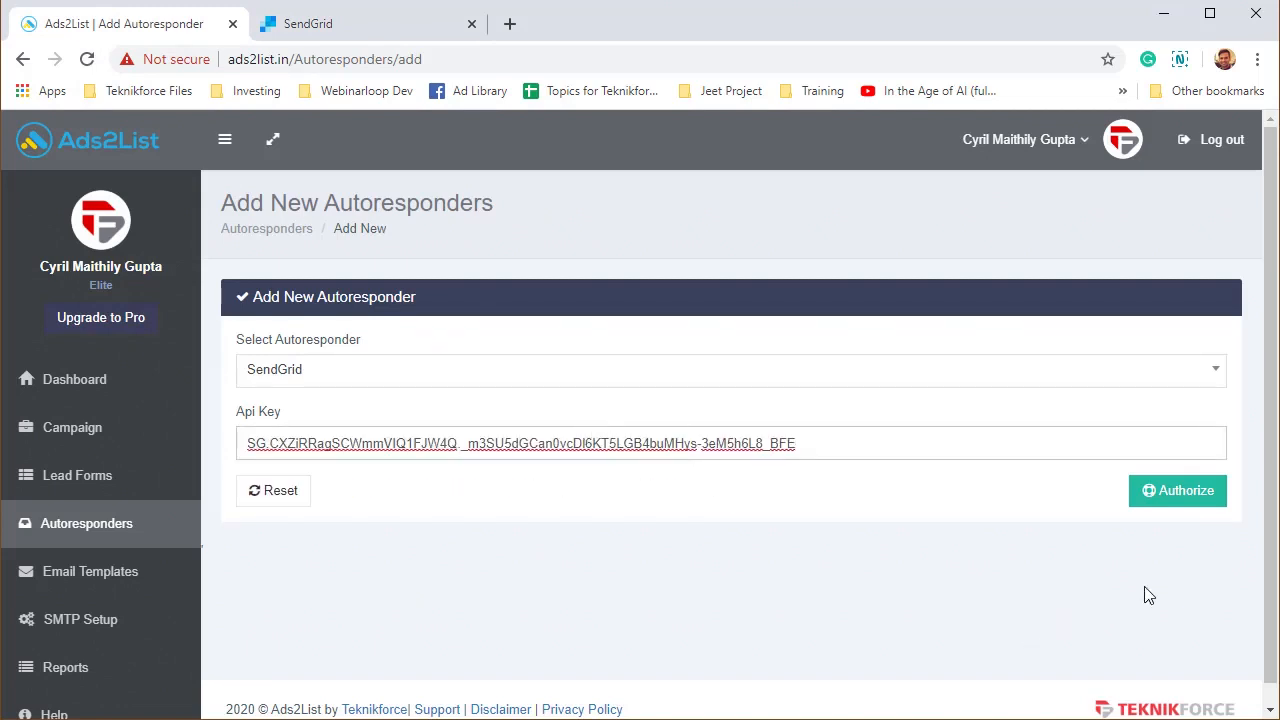
pyautogui.click(1184, 494)
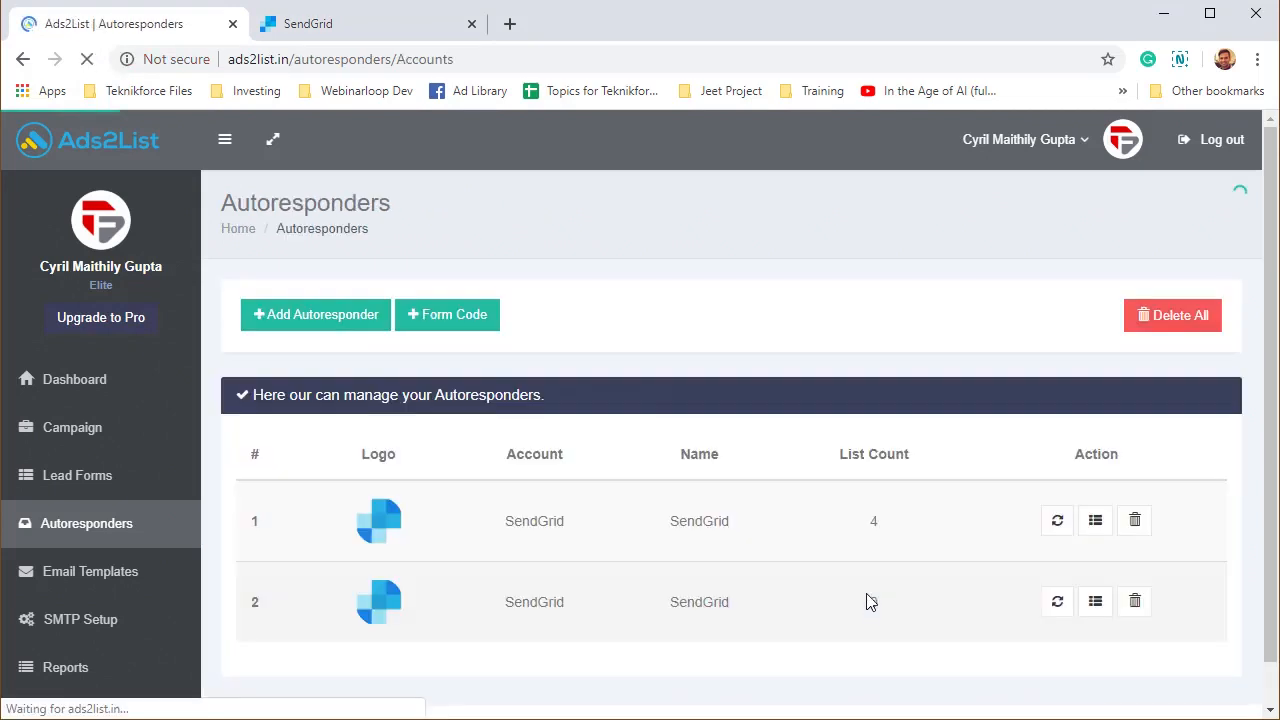
pyautogui.click(1057, 604)
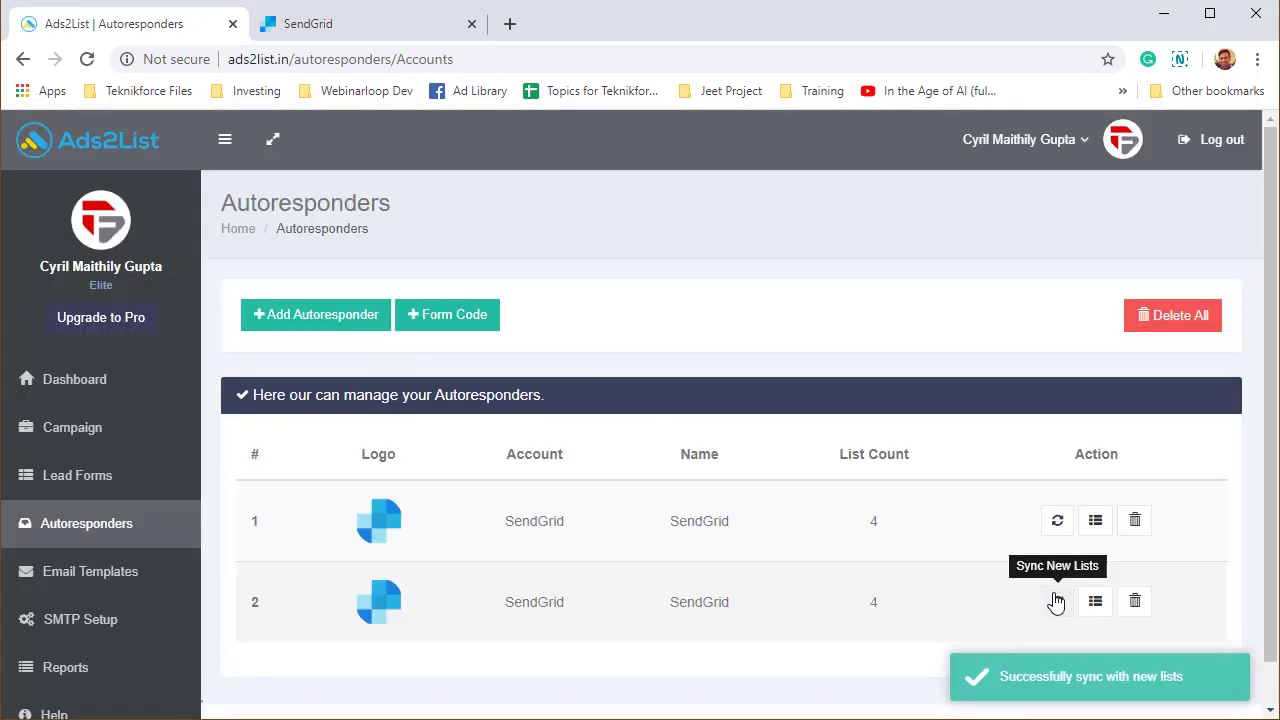
pyautogui.moveTo(891, 612); pyautogui.dragTo(866, 607)
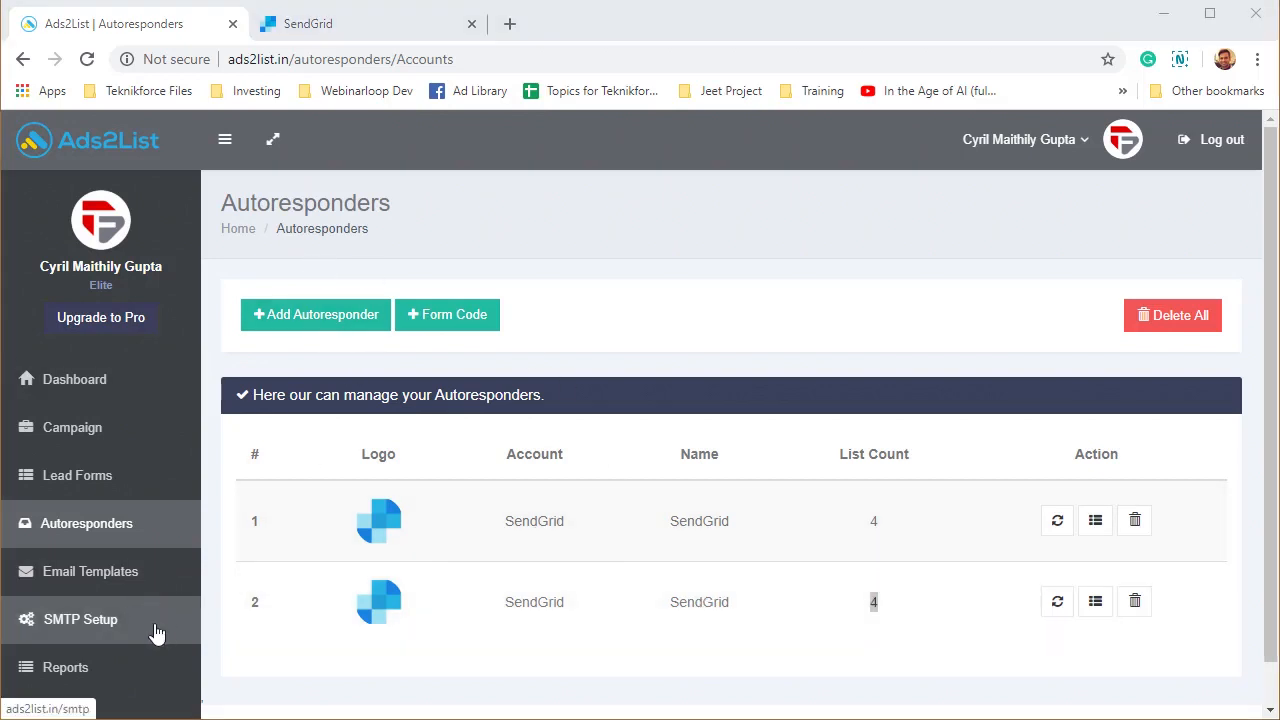
# On the Lead Forms page, add a new lead form named 'My lead form'.
pyautogui.scroll(-1, 152, 625)
pyautogui.click(50, 447)
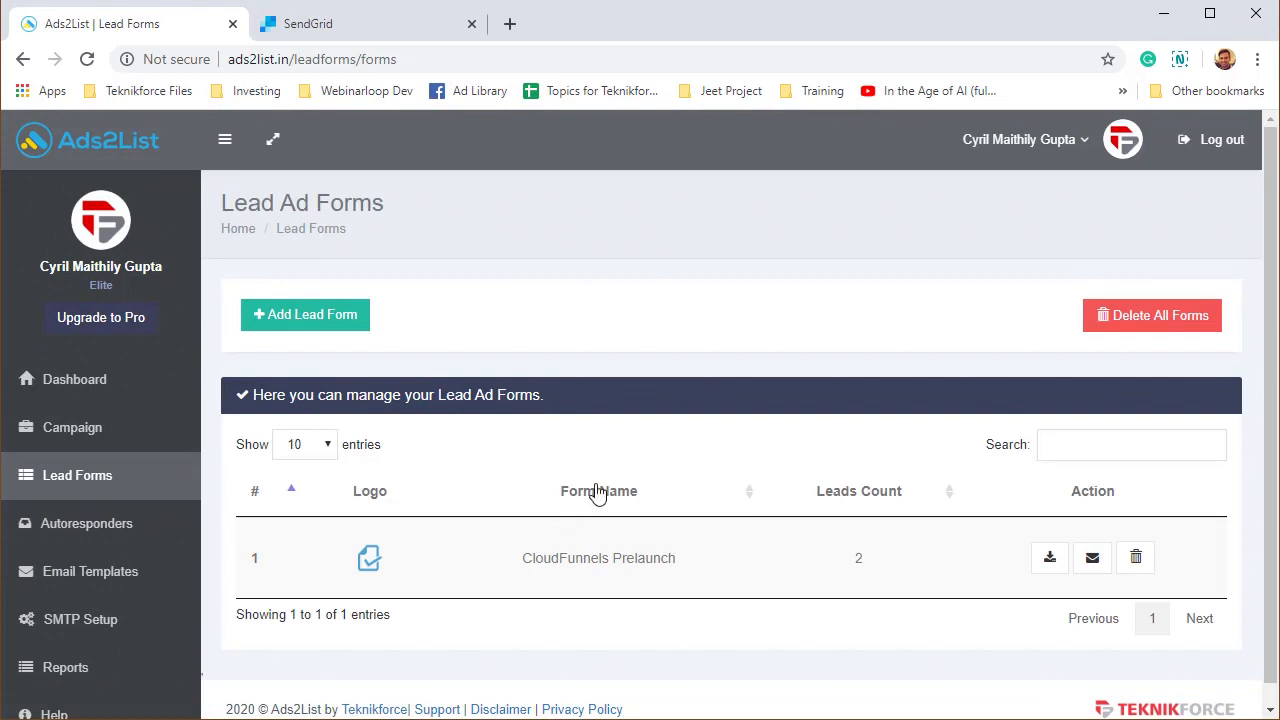
pyautogui.scroll(-1, 594, 491)
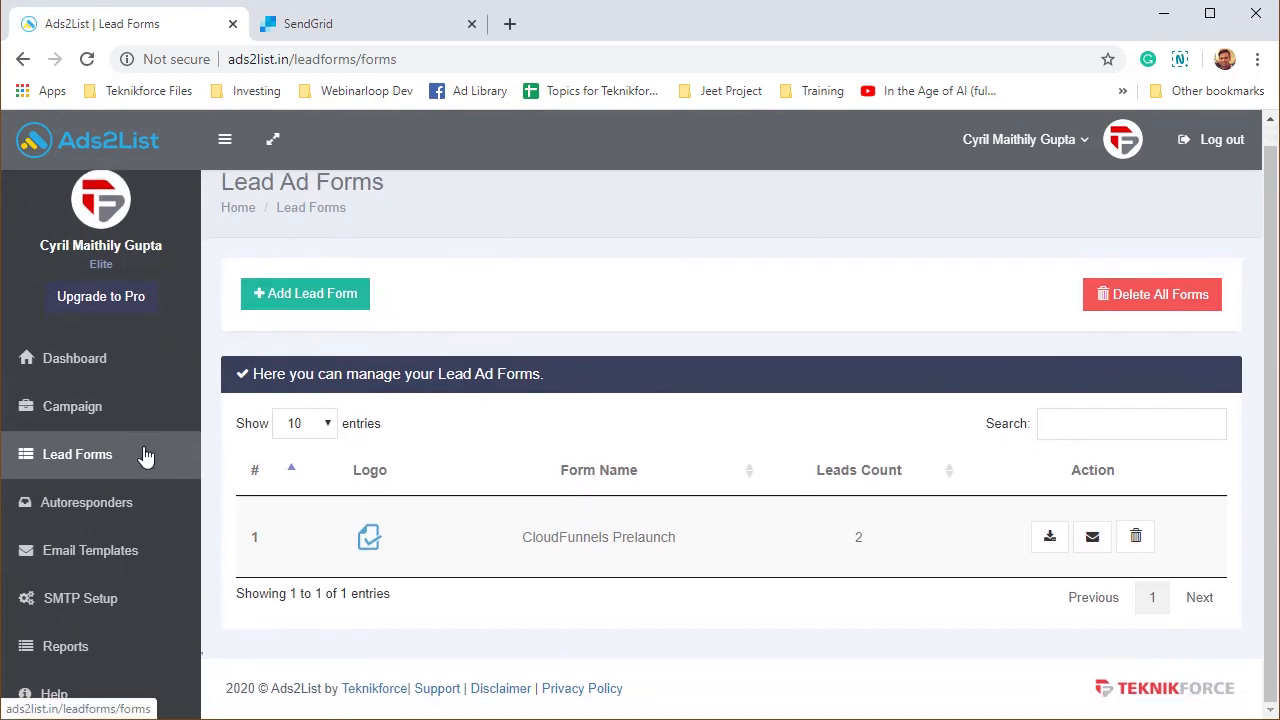
pyautogui.click(285, 300)
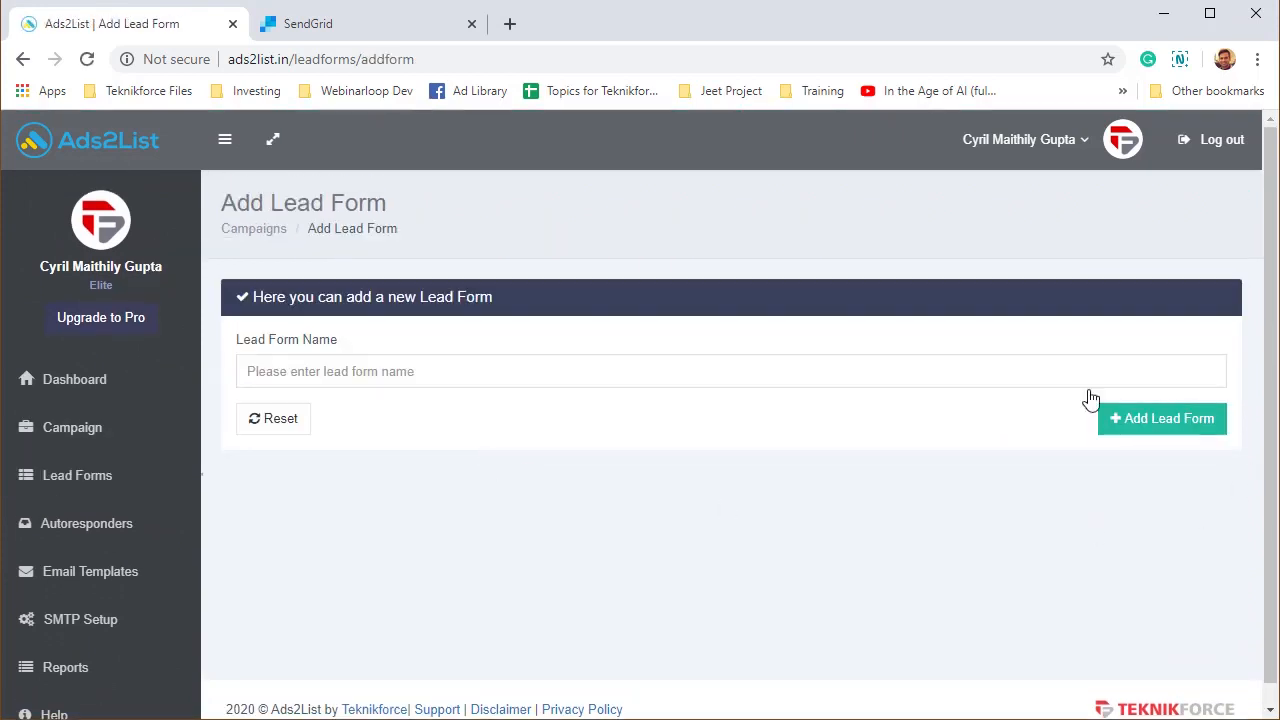
pyautogui.click(973, 368)
pyautogui.write('My lead form')
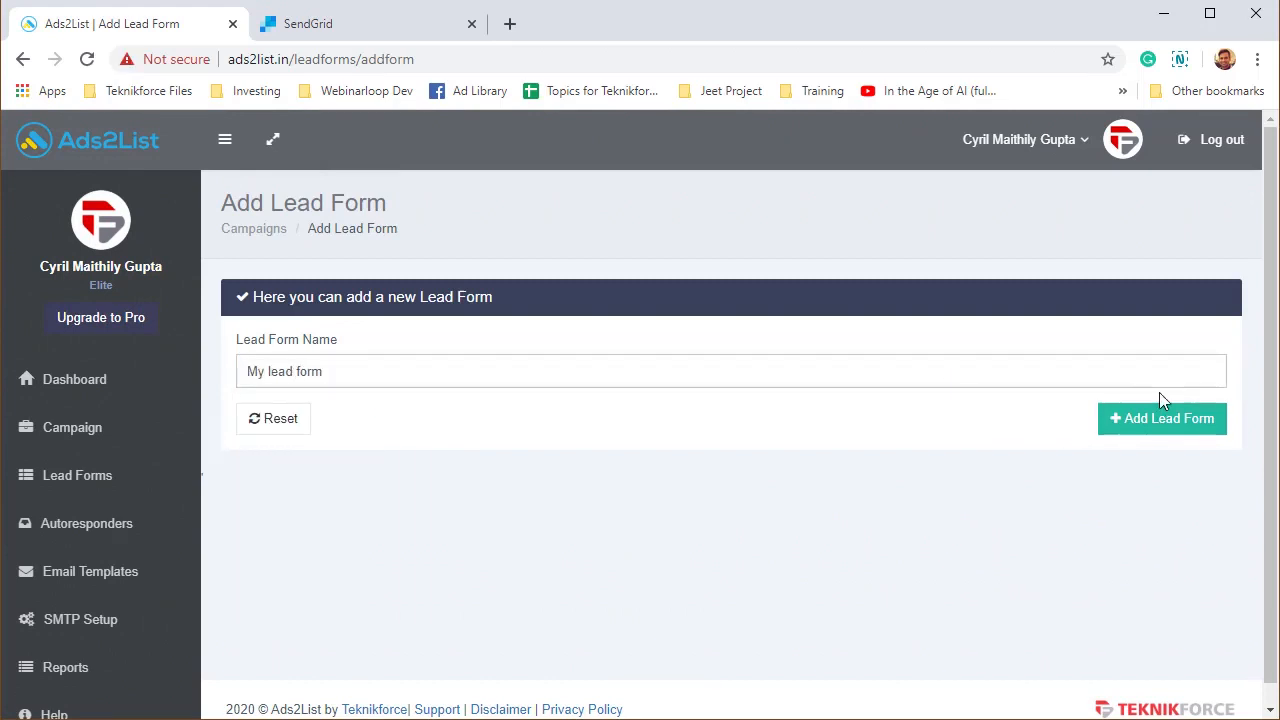
pyautogui.click(1186, 428)
pyautogui.scroll(-1, 585, 553)
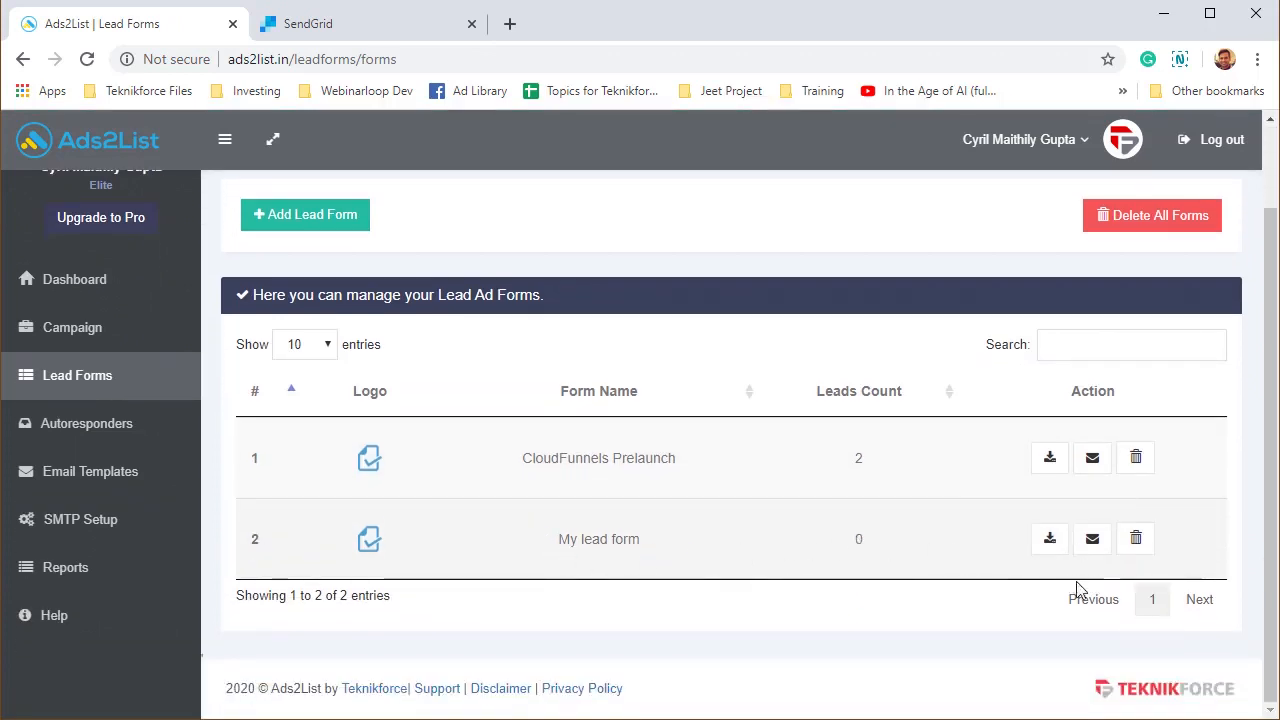
# Start a new campaign named 'My lead form' that uses the My lead form lead form.
pyautogui.click(116, 328)
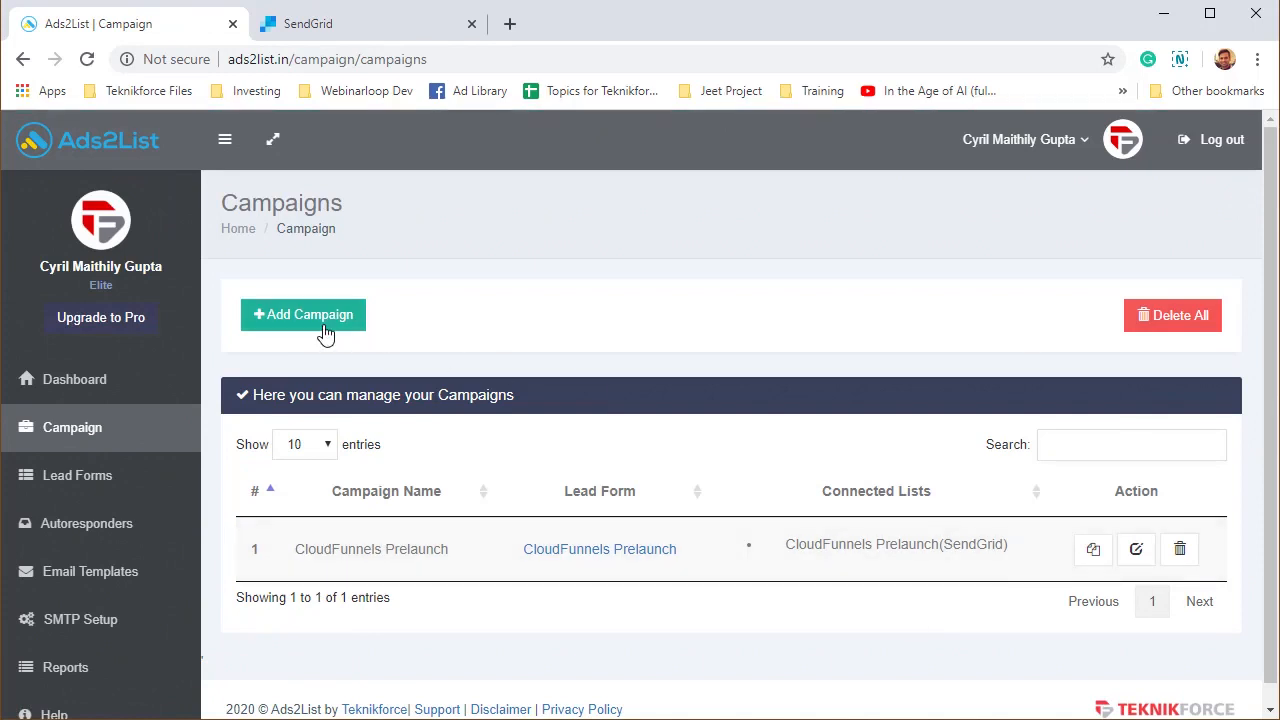
pyautogui.click(322, 325)
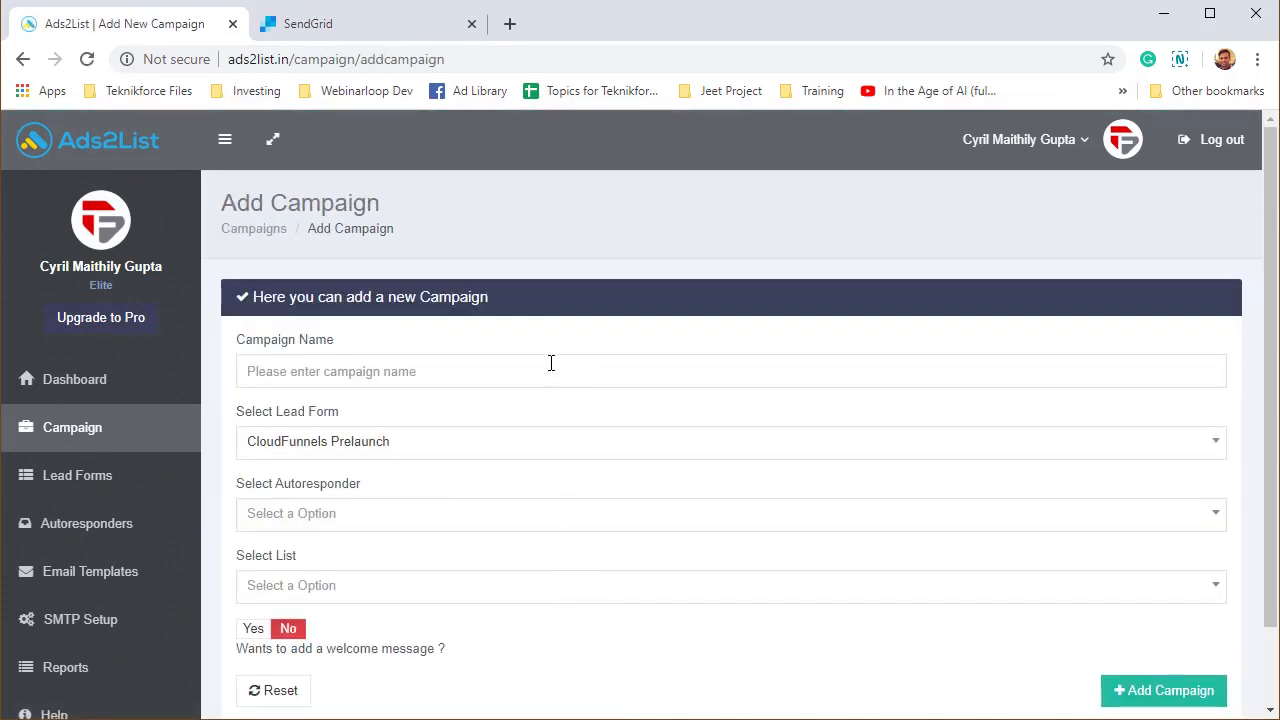
pyautogui.click(550, 363)
pyautogui.write('My lead')
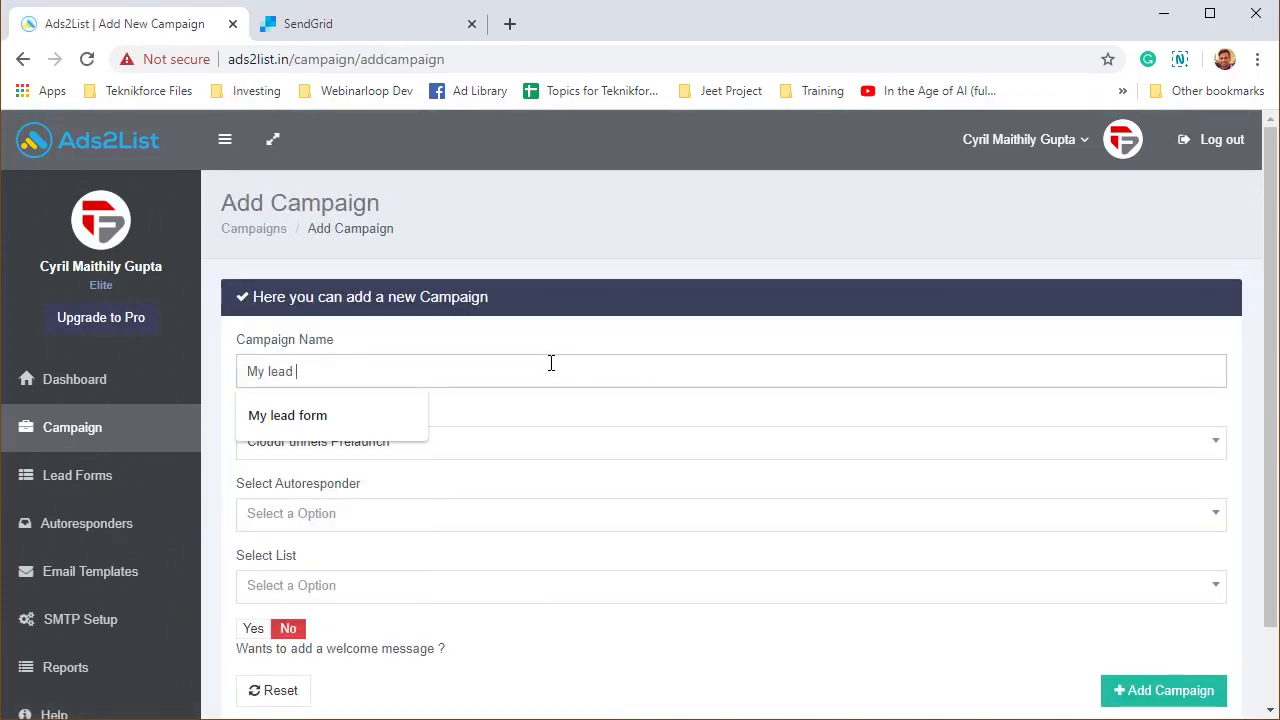
pyautogui.write(' form')
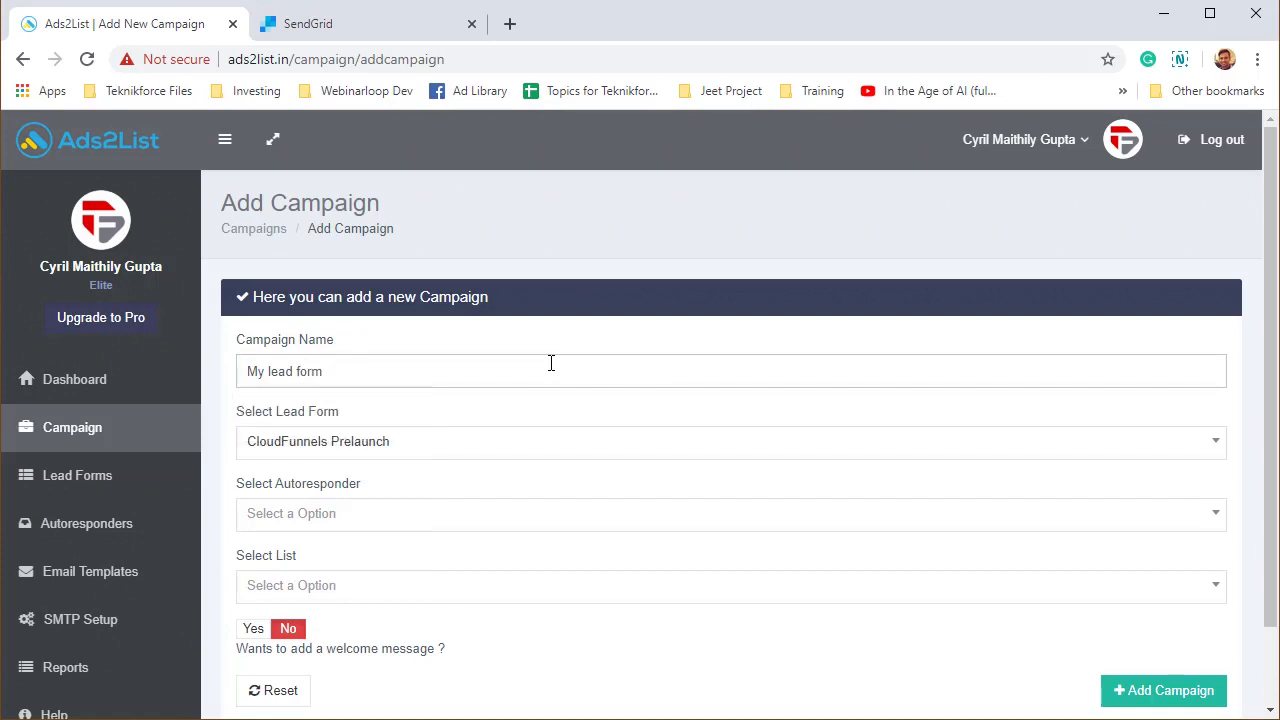
pyautogui.click(562, 449)
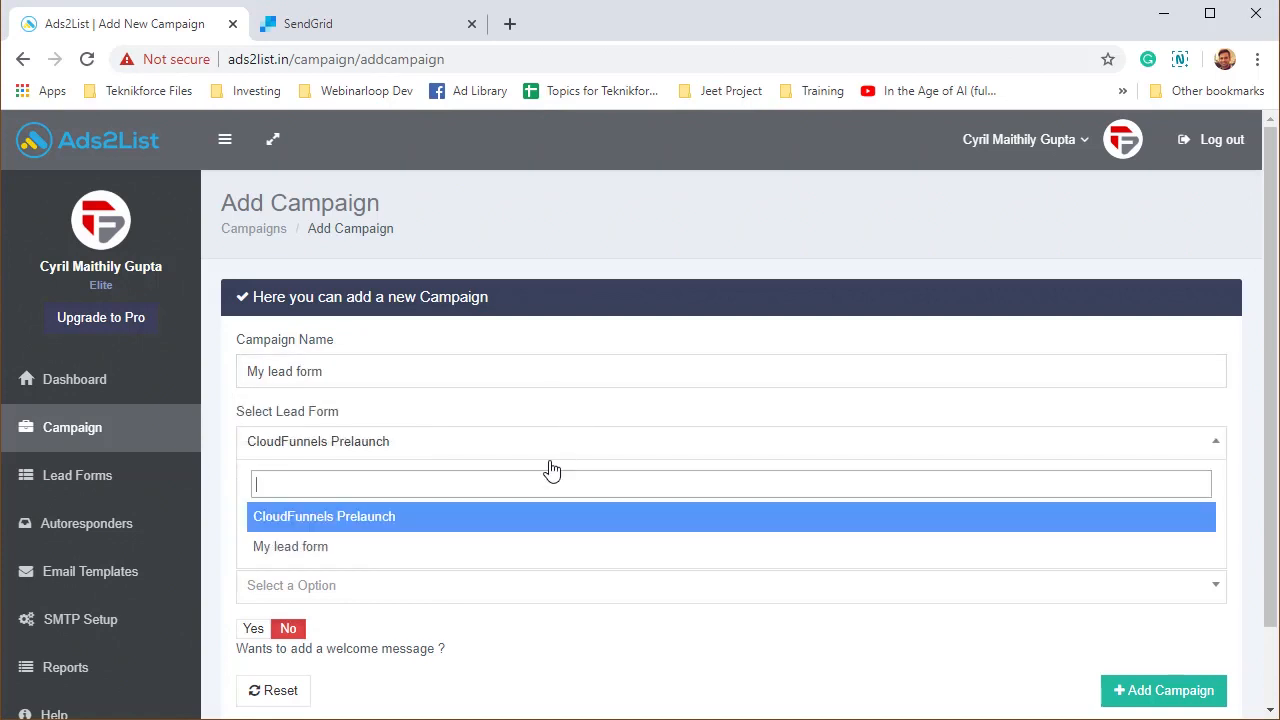
pyautogui.click(353, 555)
# Send the campaign's leads to the SendGrid CloudFunnels Prelaunch list and save the campaign.
pyautogui.scroll(-1, 297, 520)
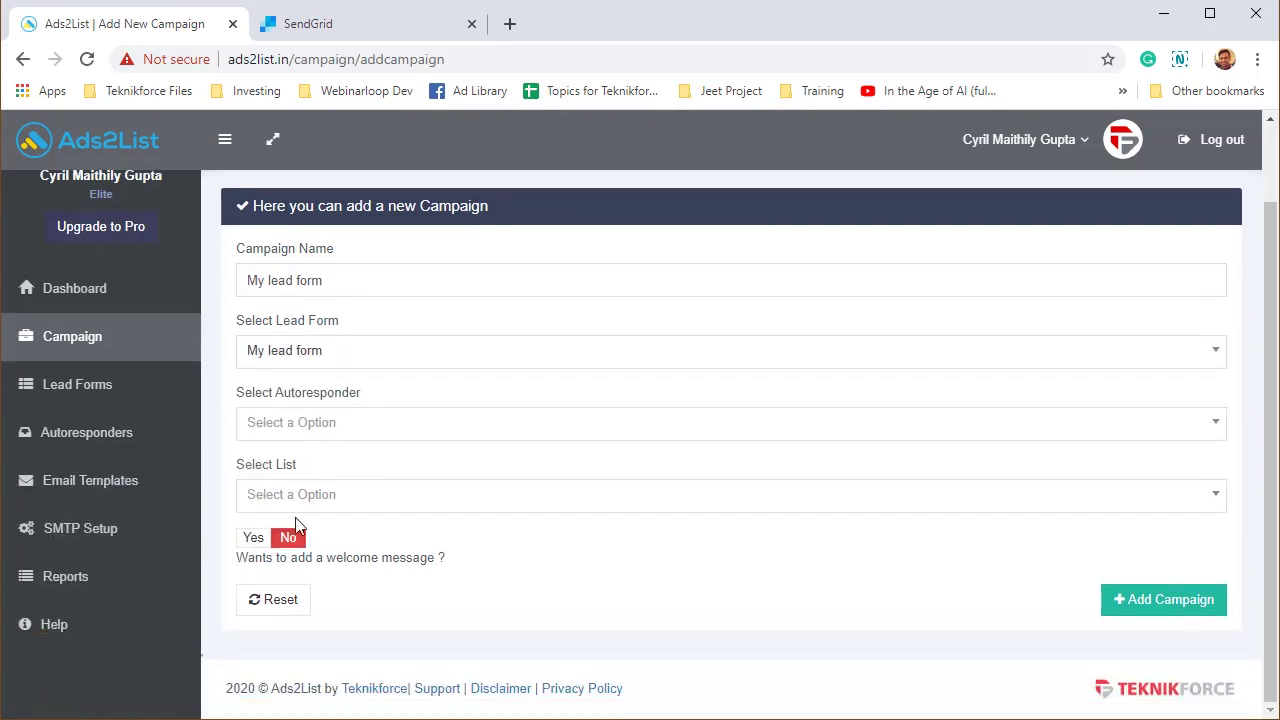
pyautogui.click(301, 427)
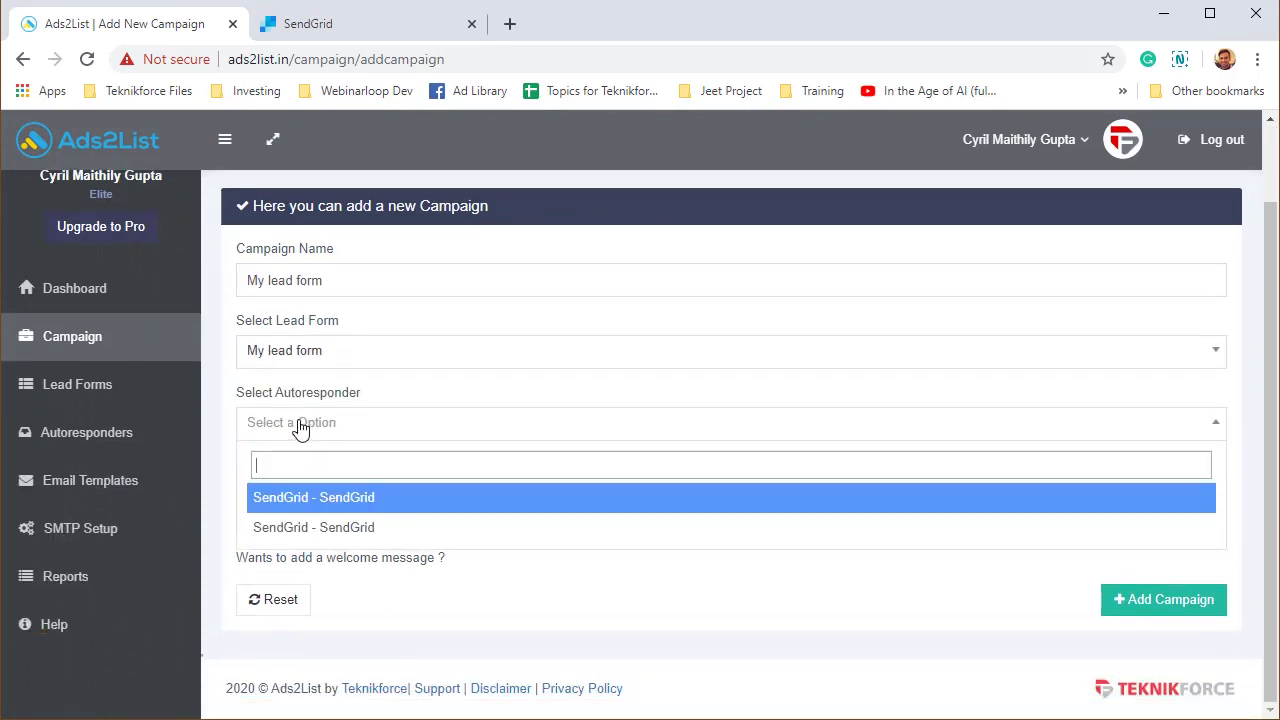
pyautogui.click(352, 528)
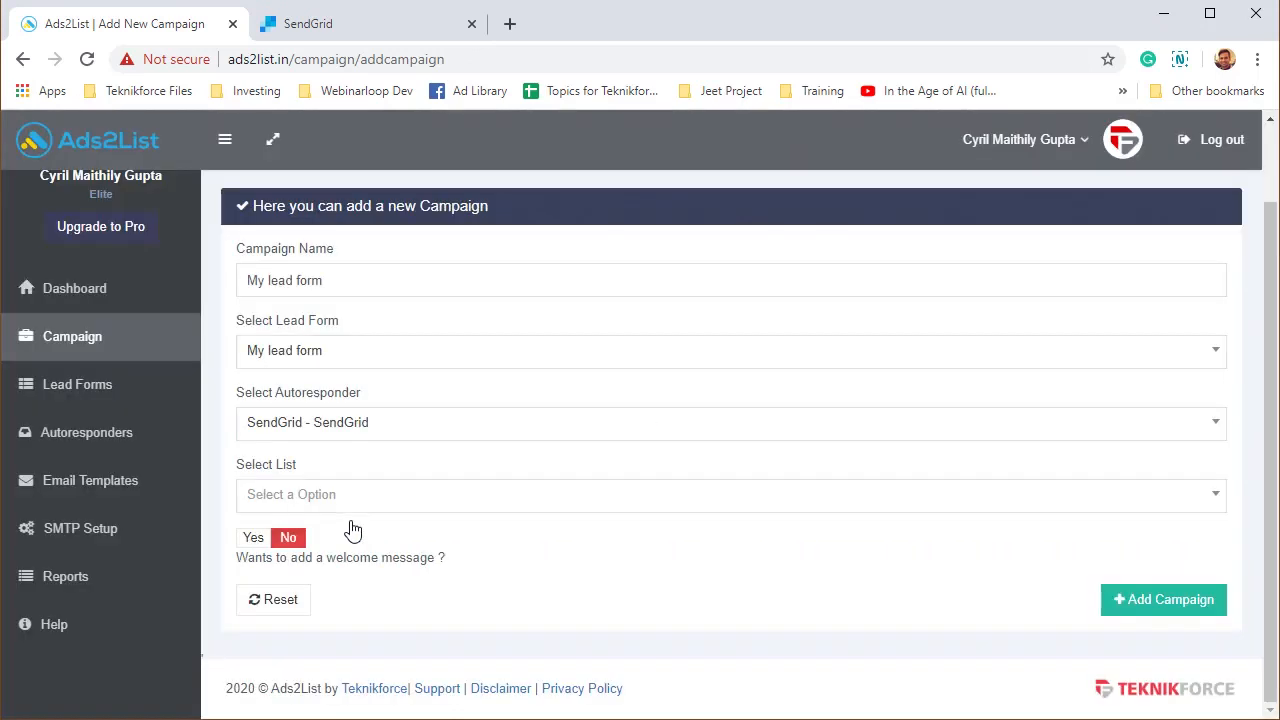
pyautogui.click(458, 497)
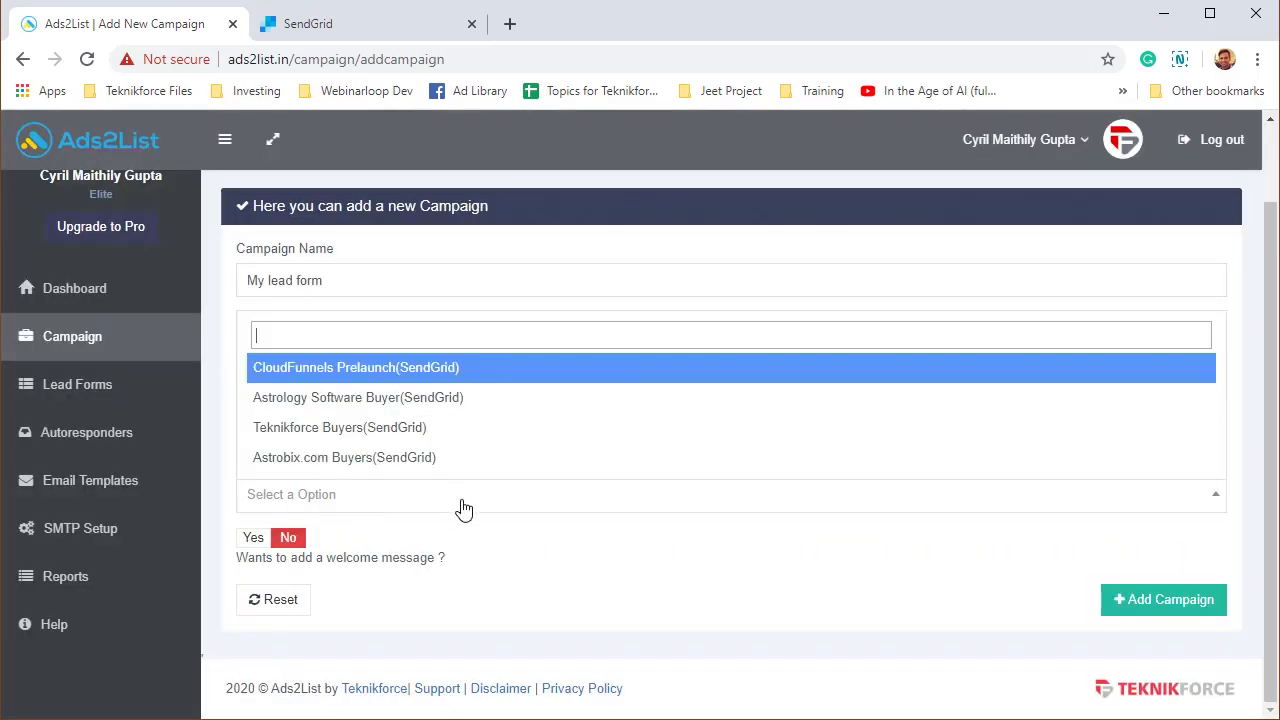
pyautogui.click(427, 370)
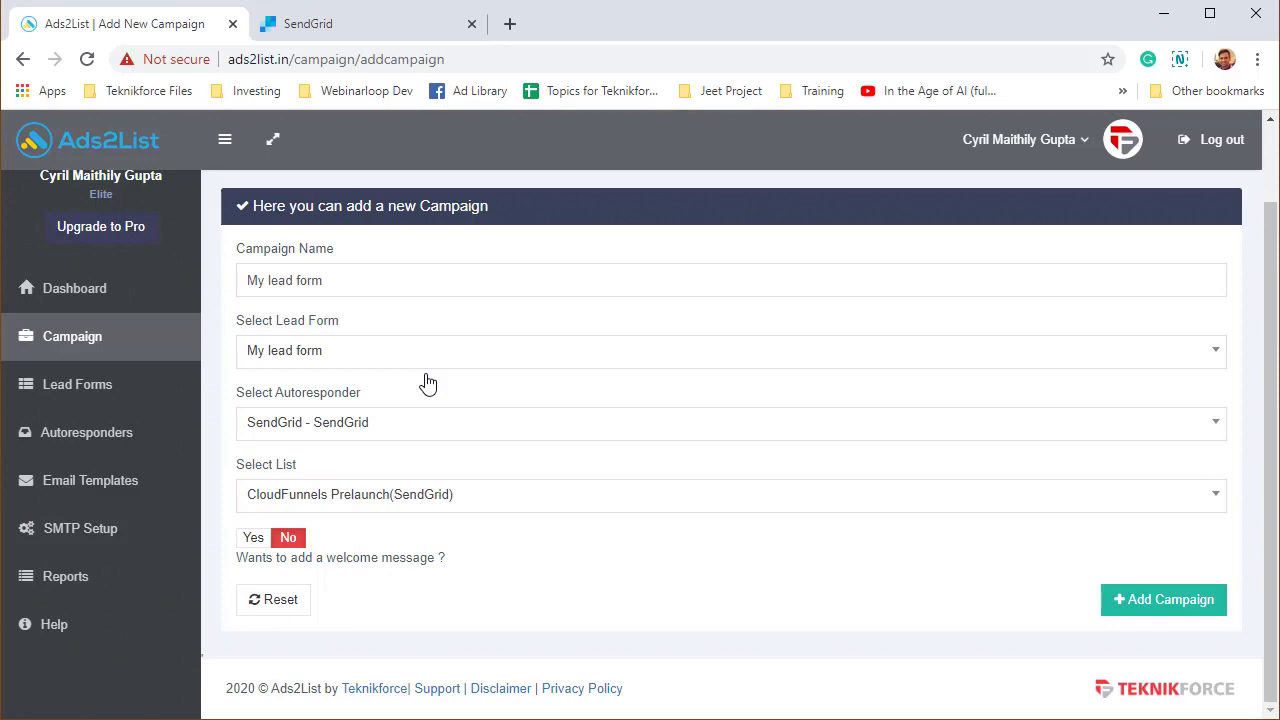
pyautogui.click(570, 506)
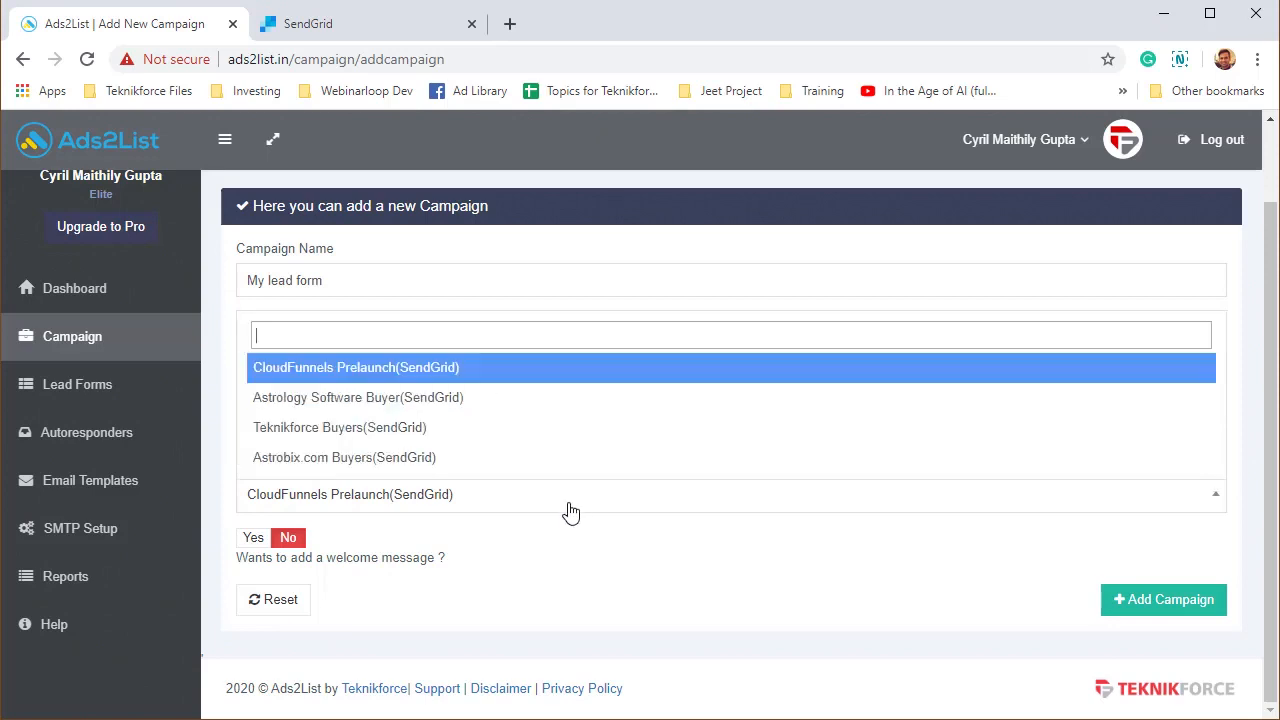
pyautogui.click(542, 377)
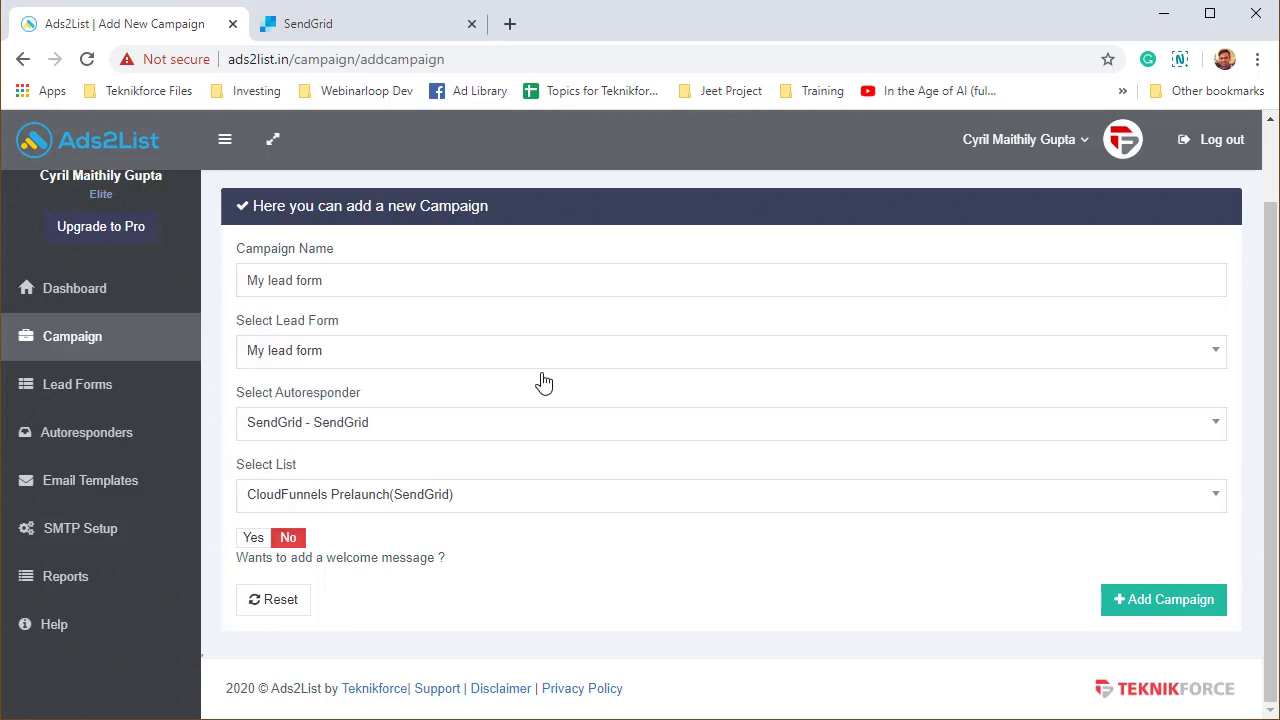
pyautogui.click(1110, 612)
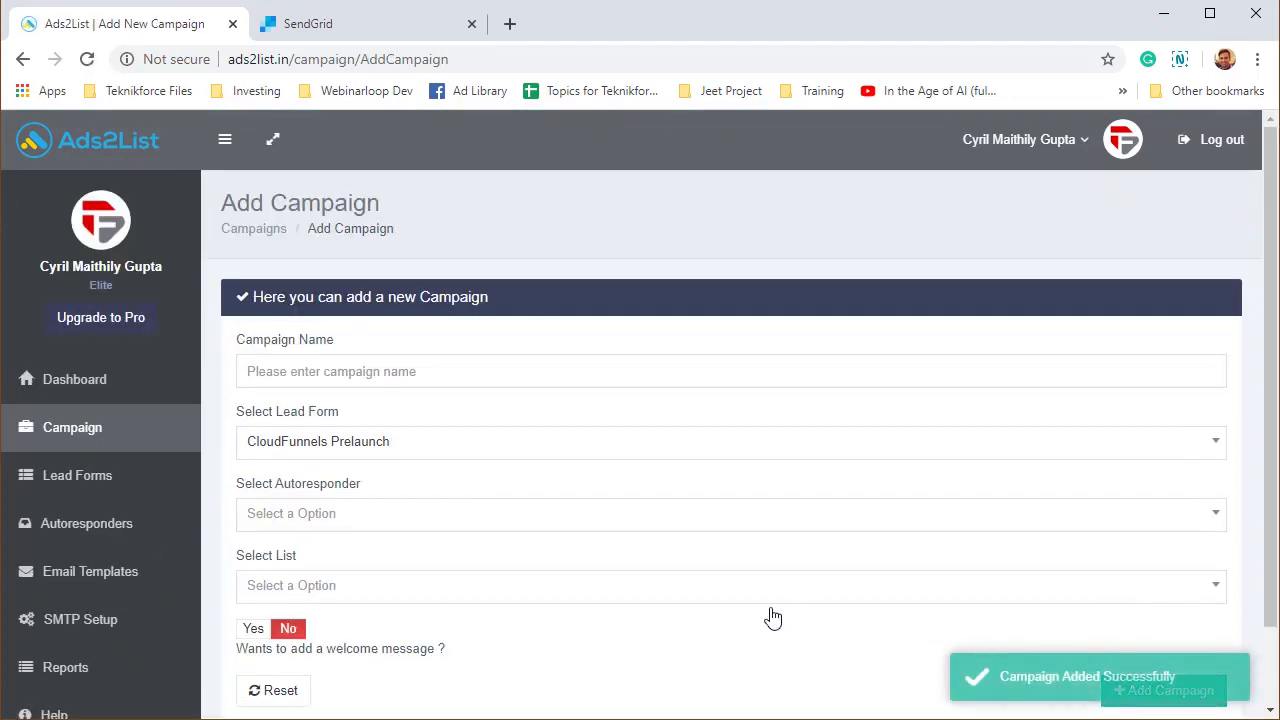
# Show the Google Ads webhook for the My lead form campaign.
pyautogui.click(110, 442)
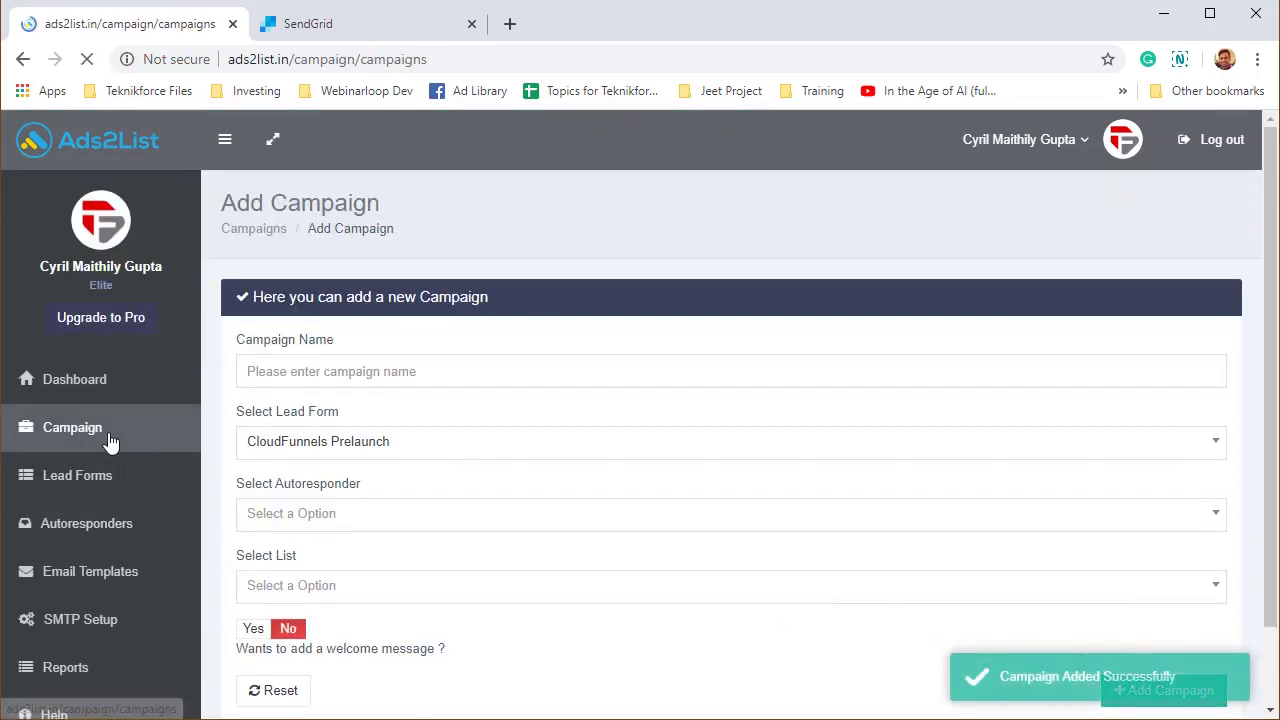
pyautogui.scroll(-1, 183, 500)
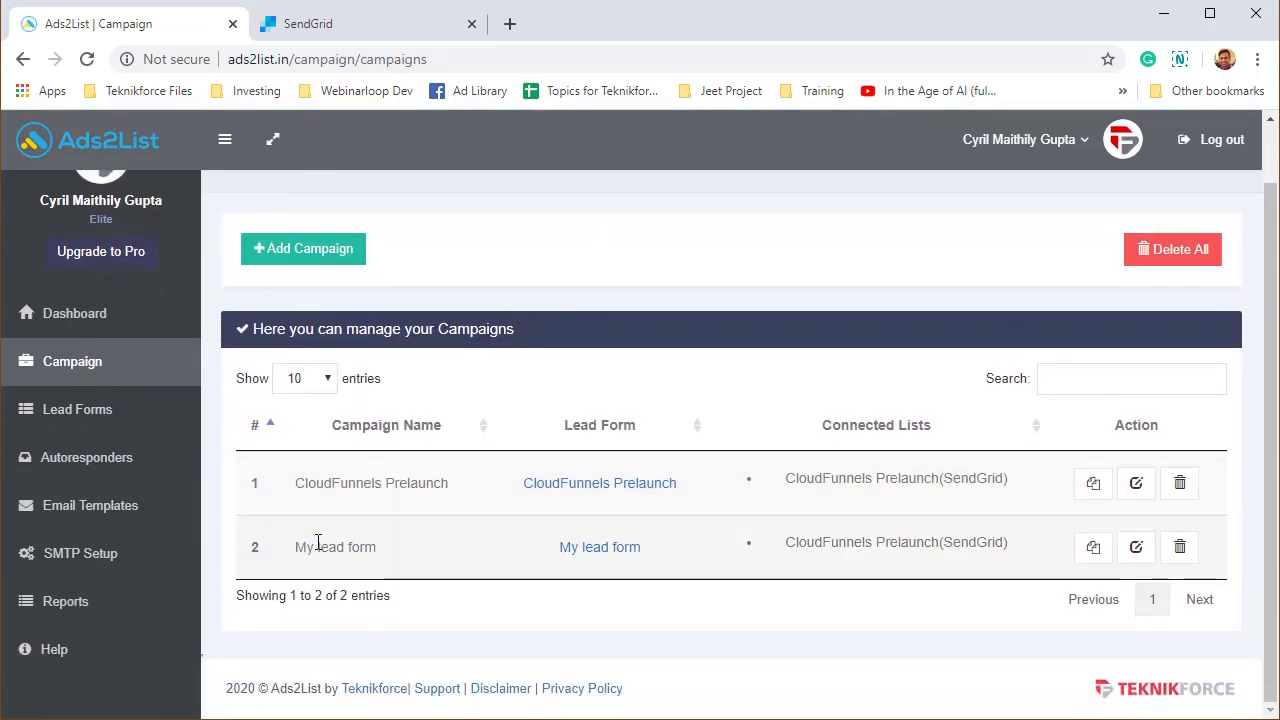
pyautogui.moveTo(318, 549); pyautogui.dragTo(417, 552)
pyautogui.click(440, 558)
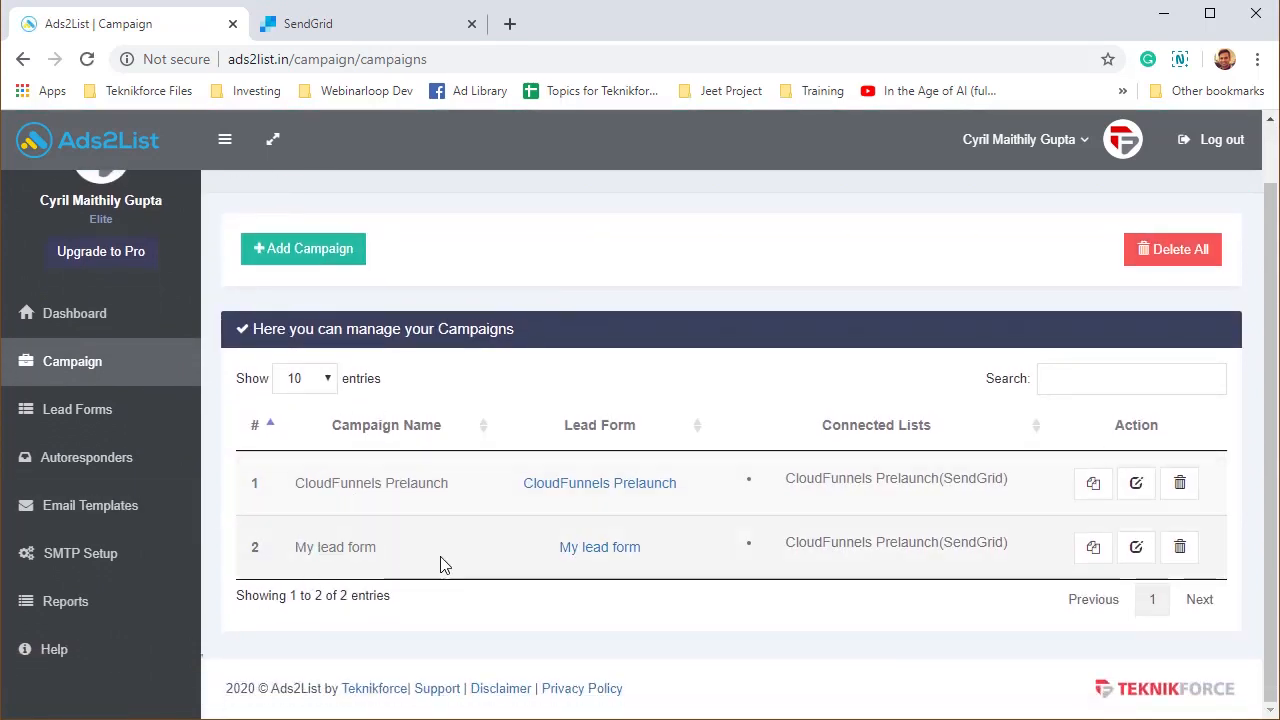
pyautogui.click(1093, 547)
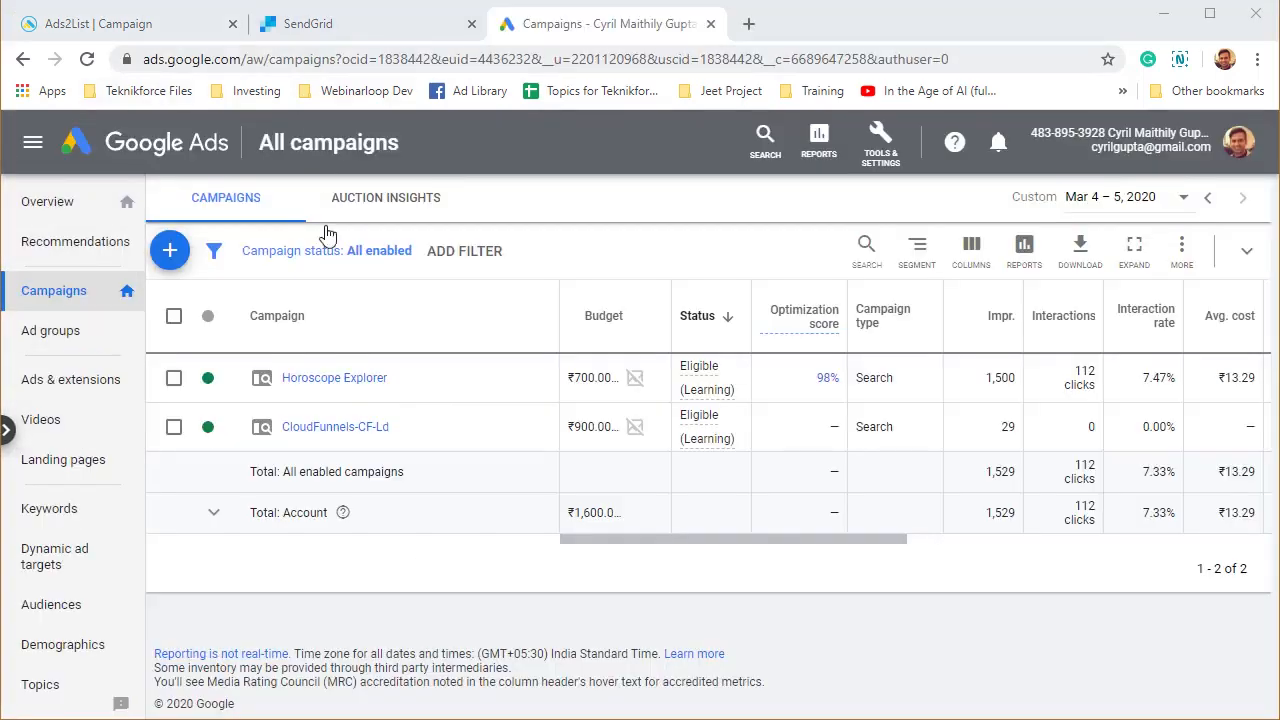
# Create a new Google Ads campaign with the Leads goal, Search type and Lead form submissions.
pyautogui.click(172, 266)
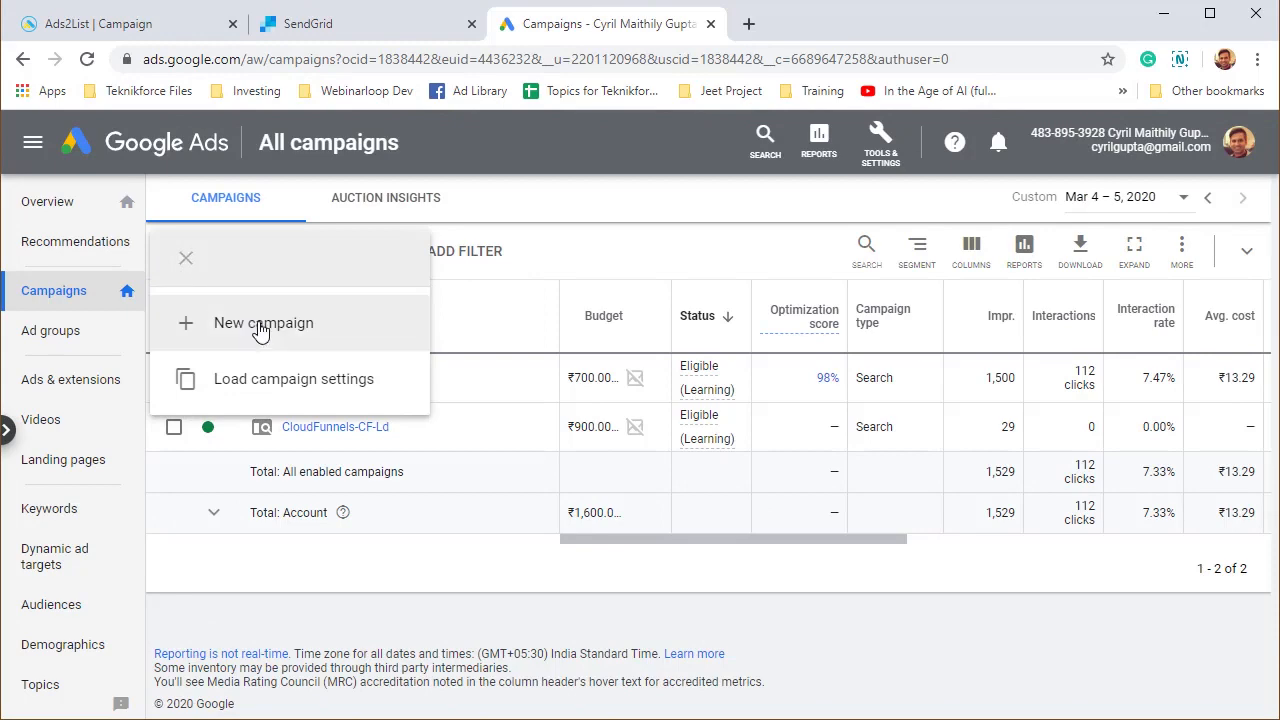
pyautogui.click(255, 323)
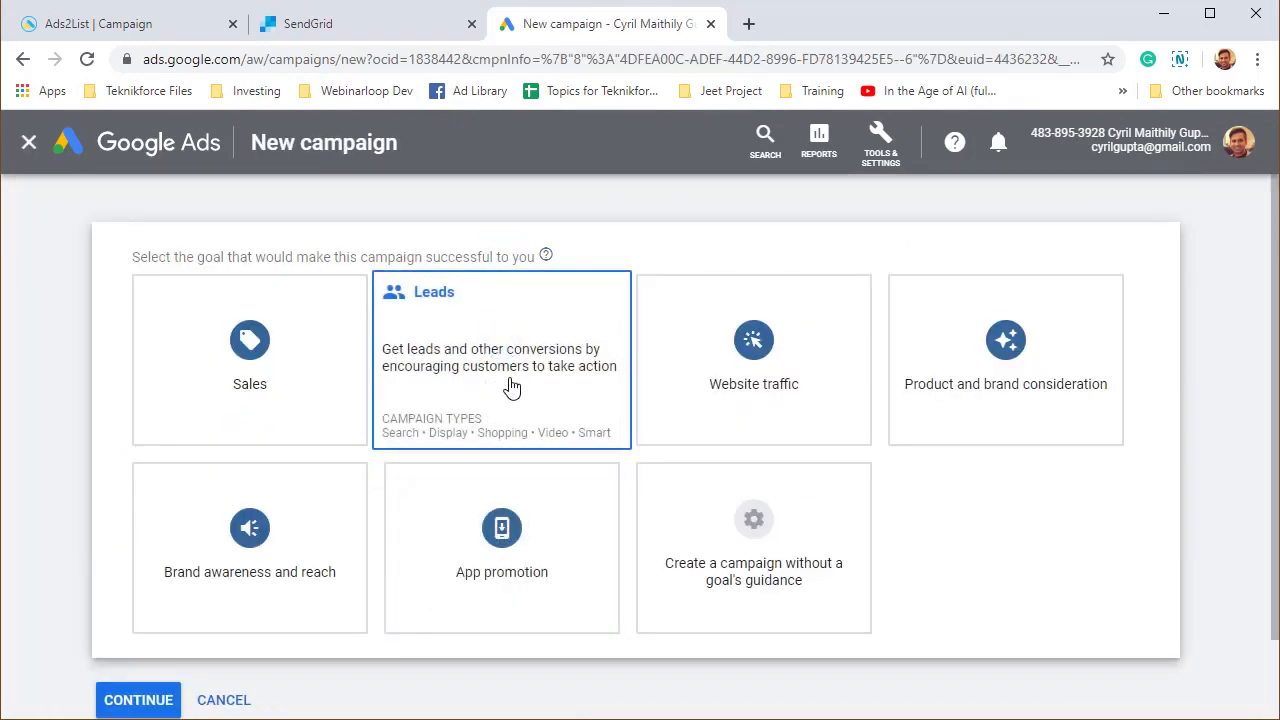
pyautogui.click(511, 388)
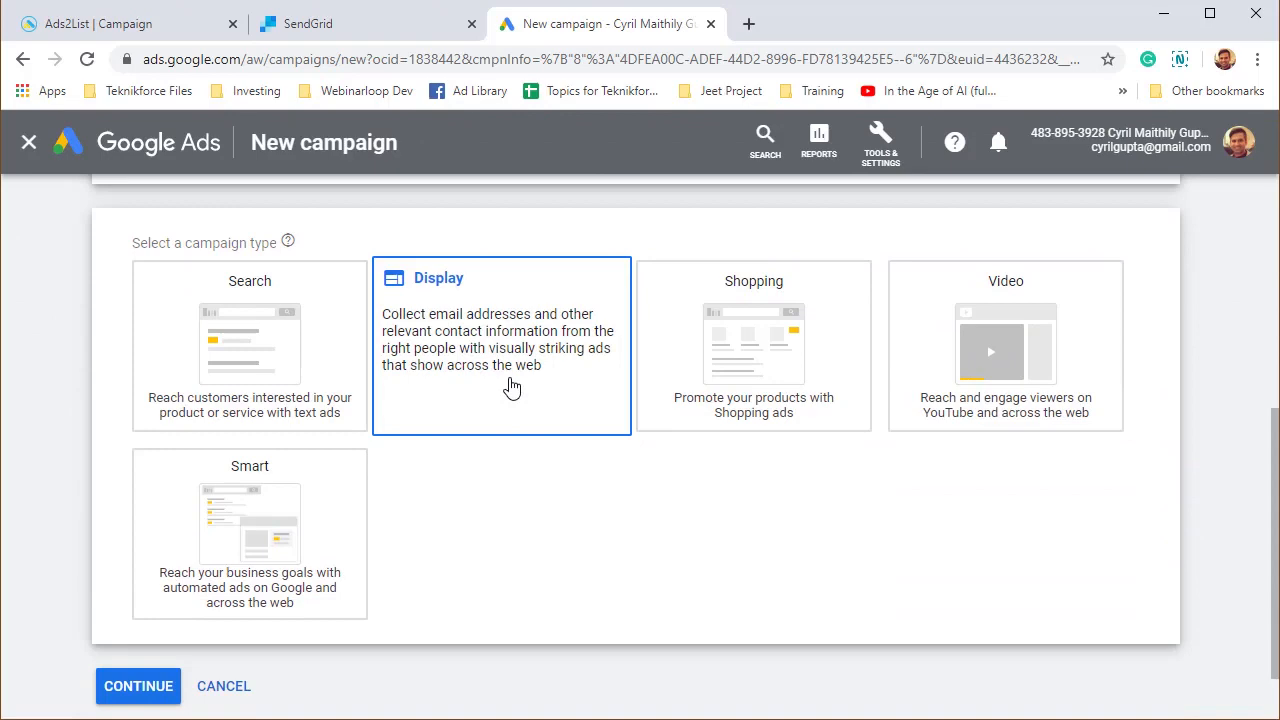
pyautogui.click(291, 432)
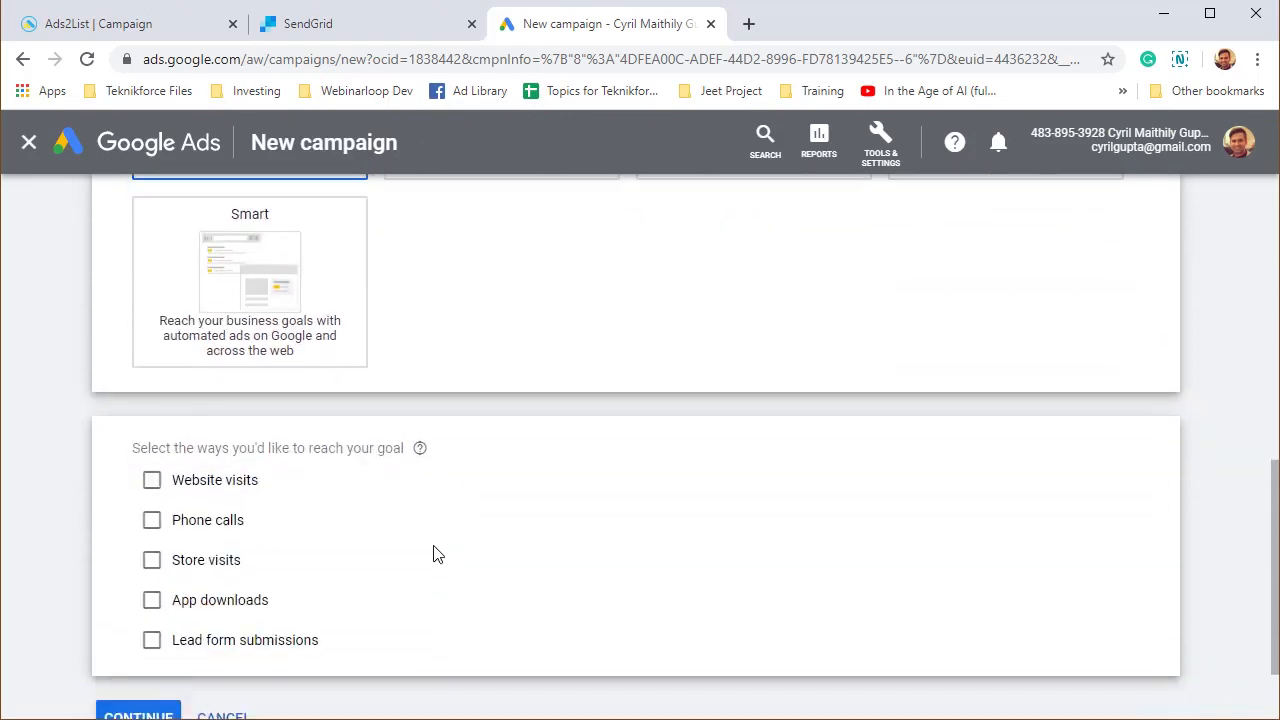
pyautogui.scroll(3, 437, 555)
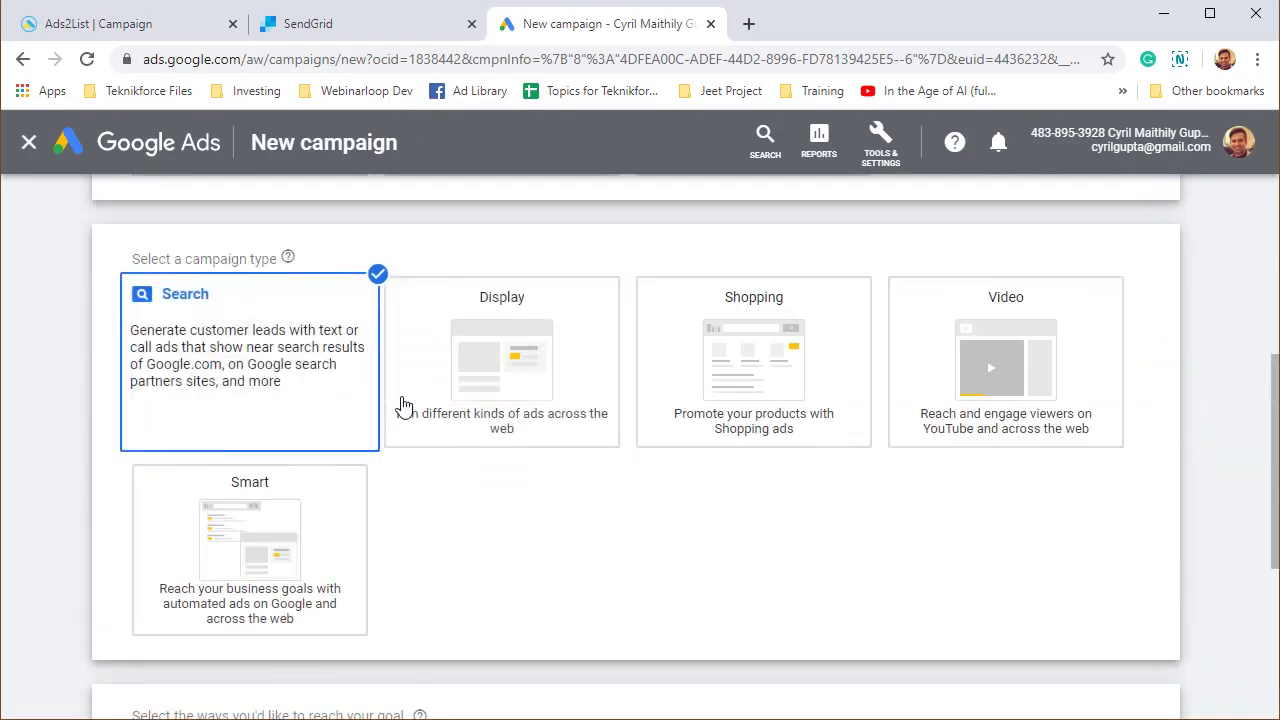
pyautogui.scroll(-3, 403, 405)
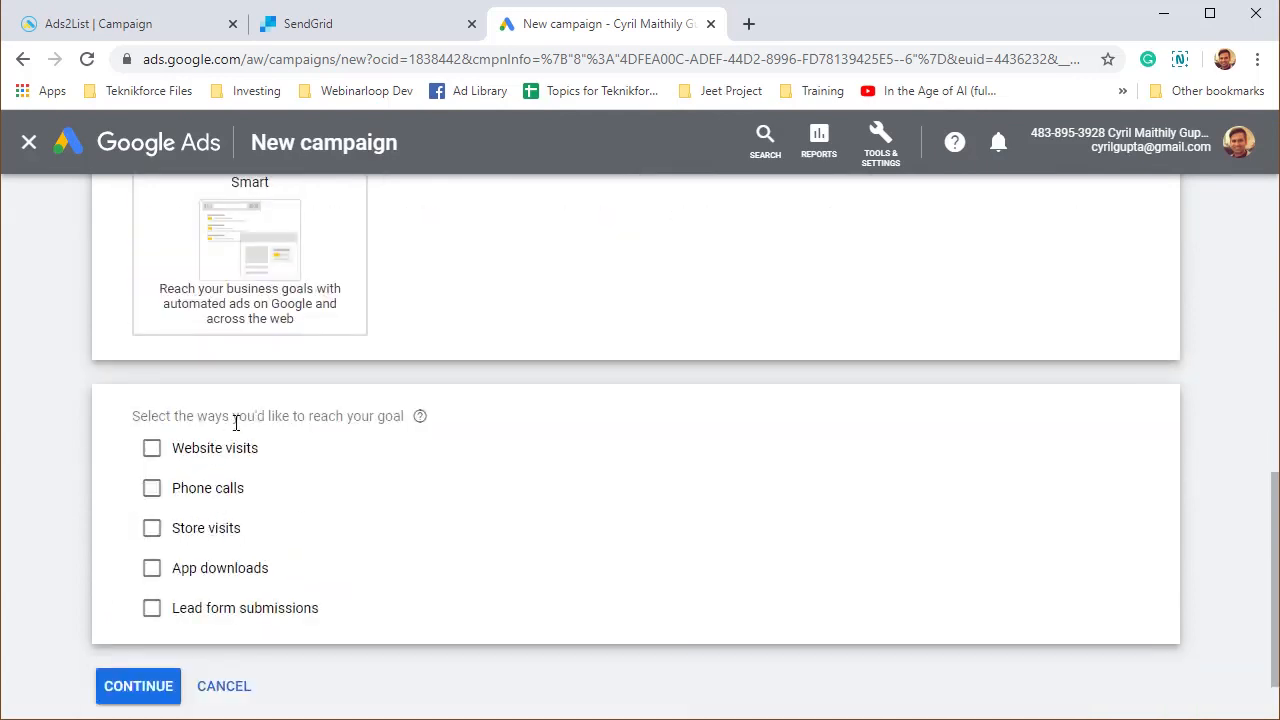
pyautogui.moveTo(257, 416); pyautogui.dragTo(392, 412)
pyautogui.click(238, 611)
pyautogui.scroll(-1, 245, 620)
pyautogui.click(140, 608)
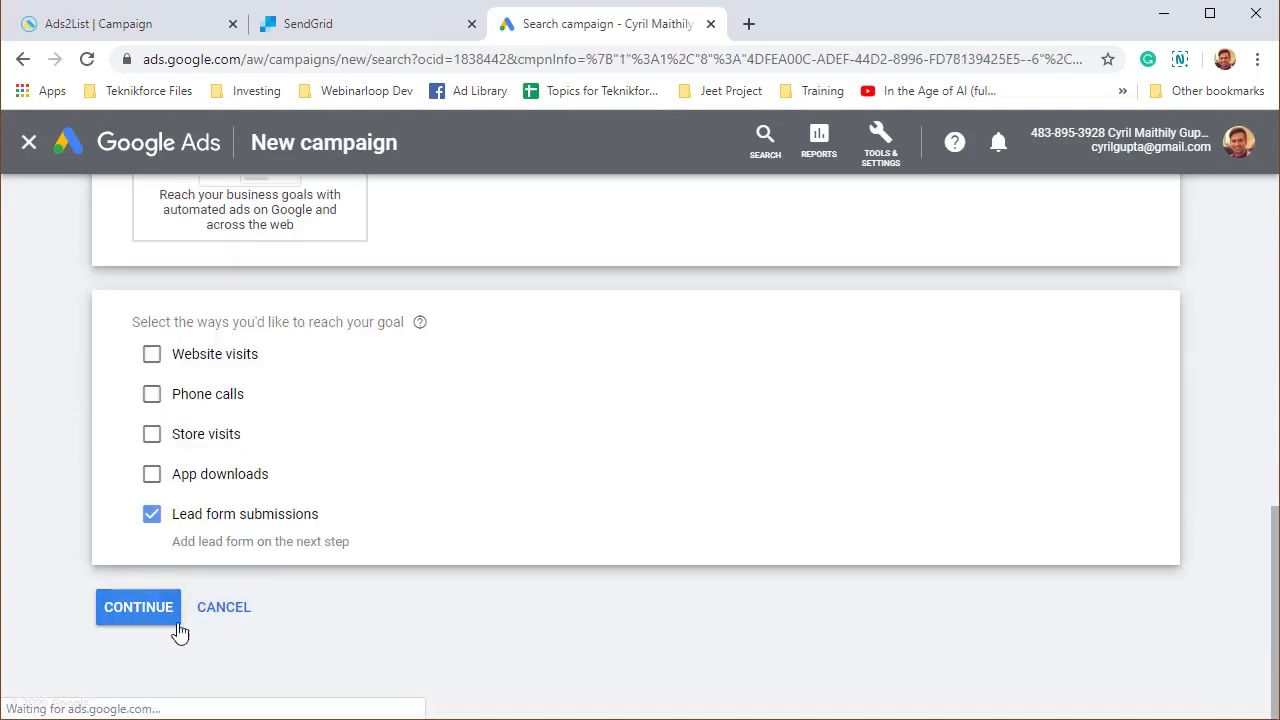
# Set the average daily budget to 1000 and accept the recommended ₹703.49 target CPA.
pyautogui.scroll(-1, 340, 523)
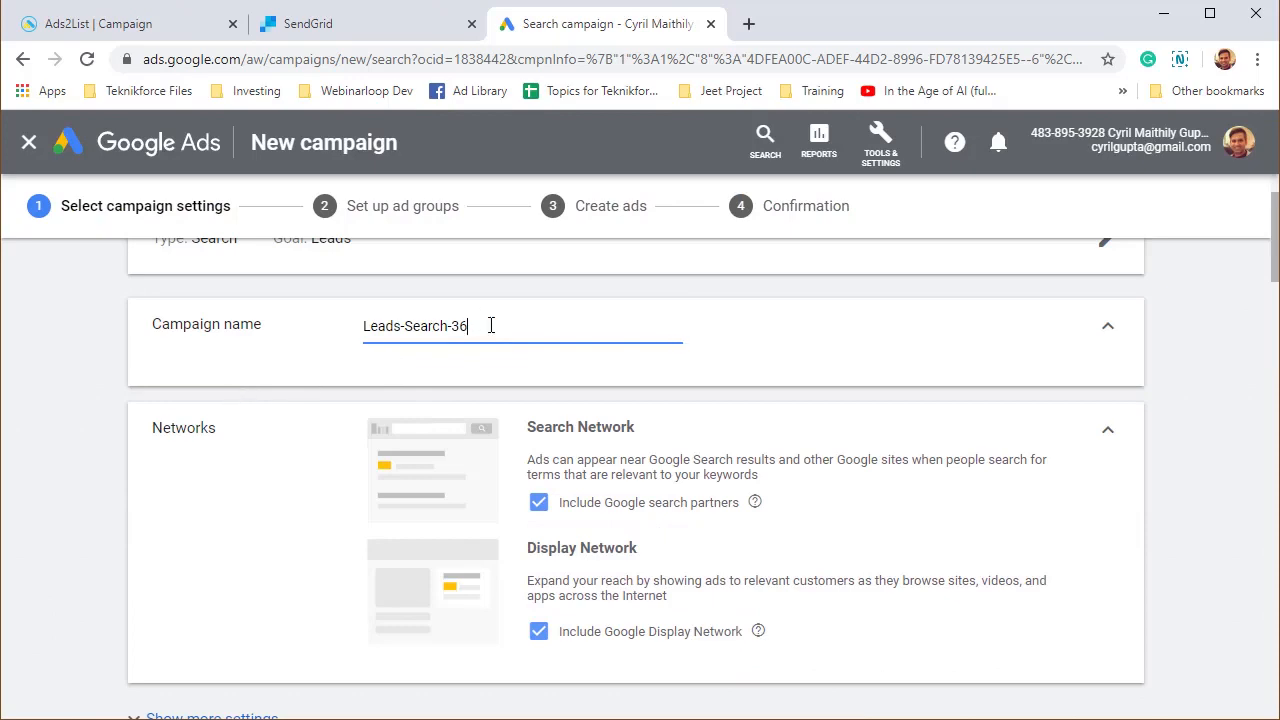
pyautogui.scroll(-5, 500, 520)
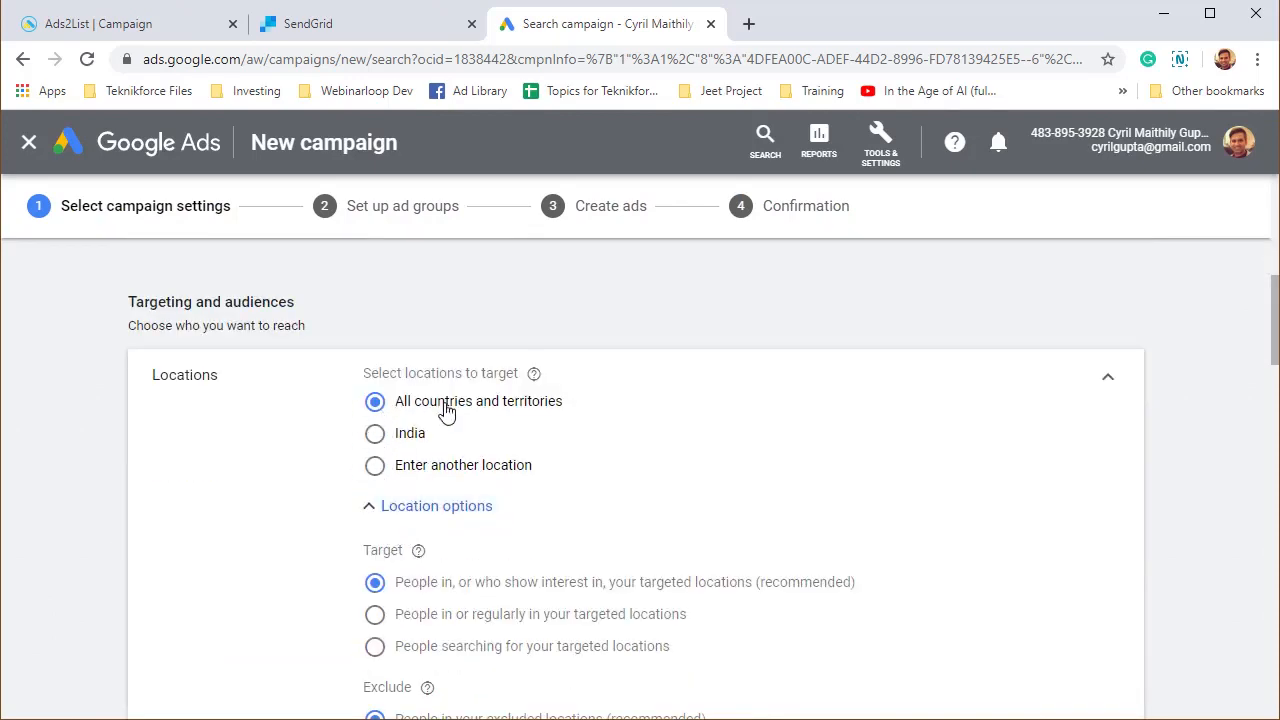
pyautogui.scroll(-2, 420, 505)
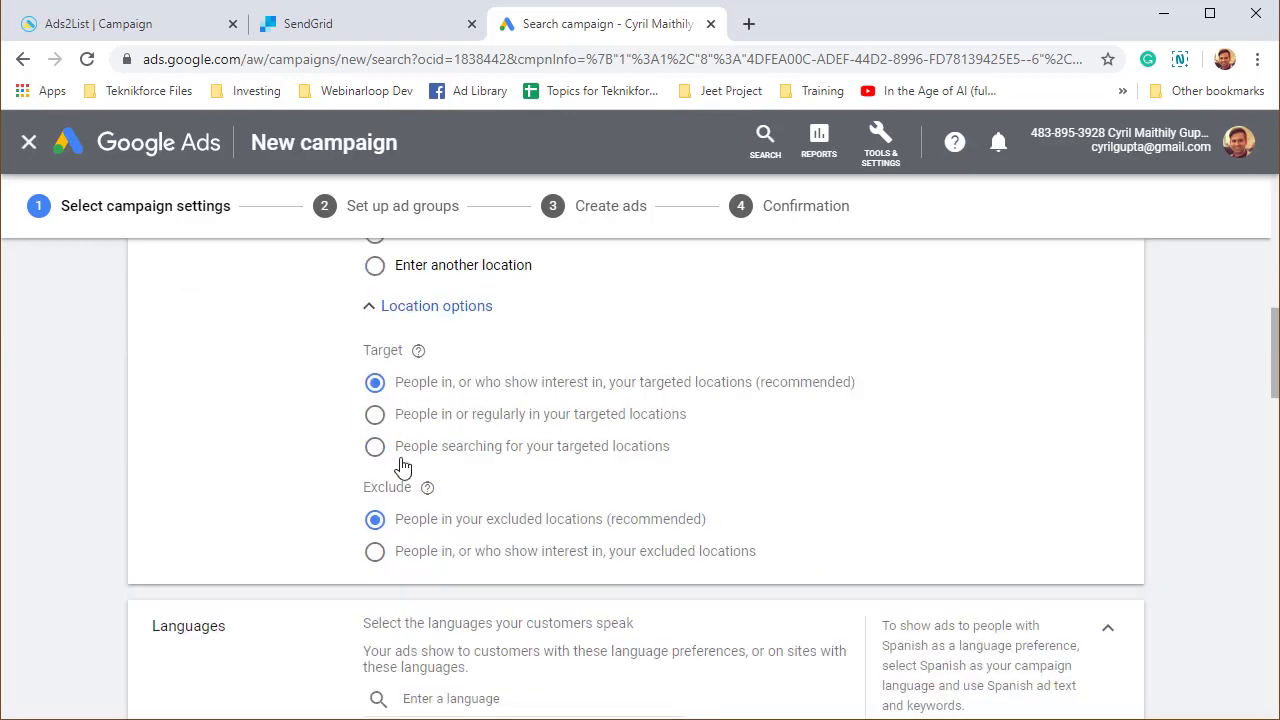
pyautogui.scroll(-2, 431, 497)
pyautogui.scroll(-2, 390, 460)
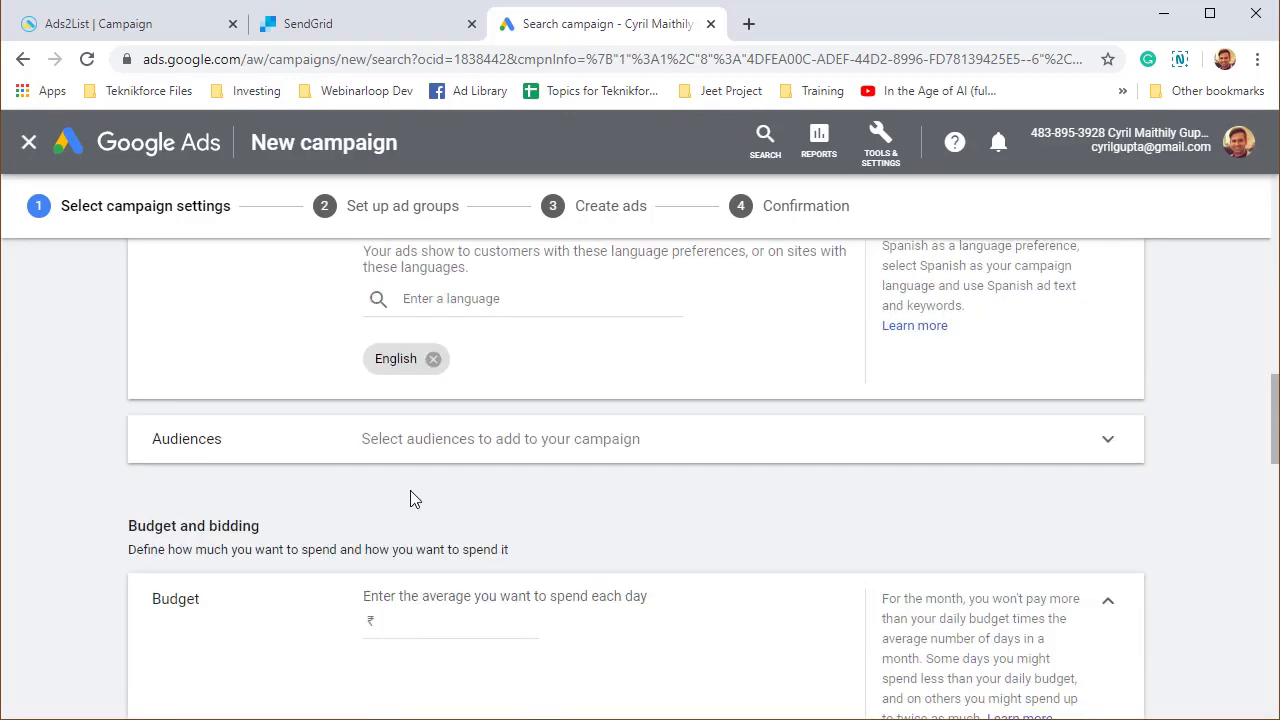
pyautogui.scroll(-1, 410, 505)
pyautogui.scroll(4, 407, 529)
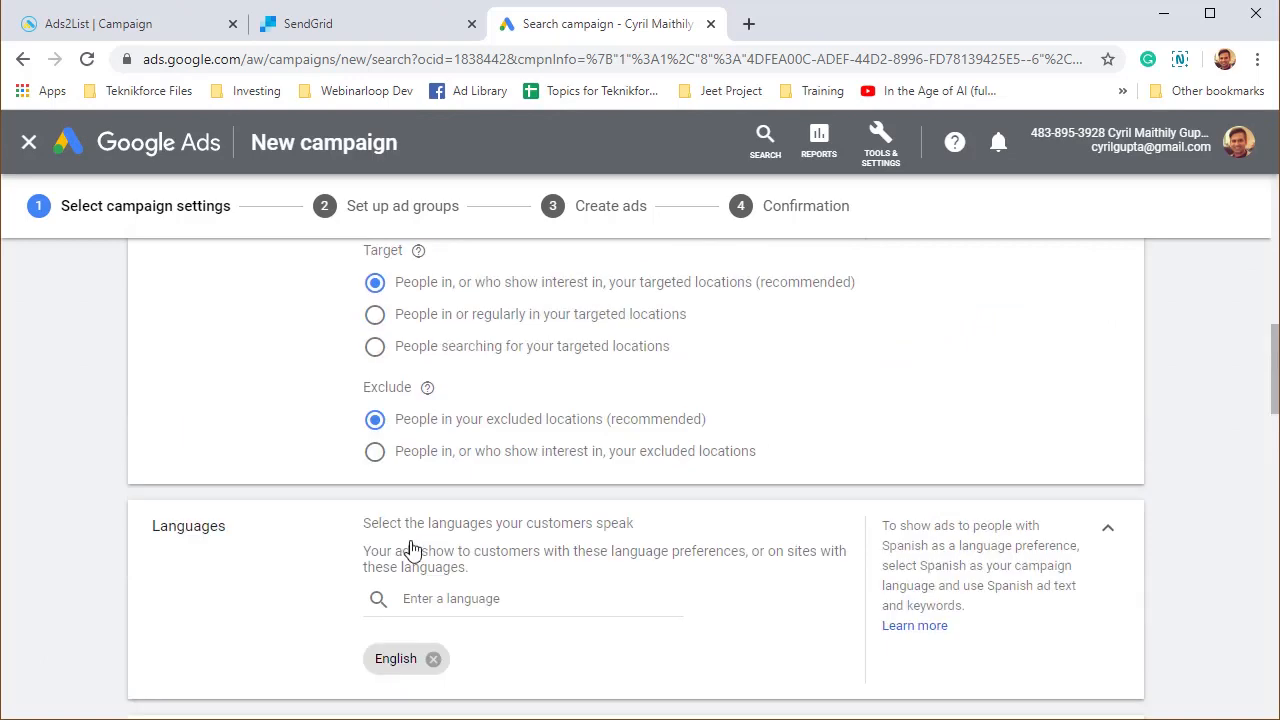
pyautogui.scroll(-3, 410, 557)
pyautogui.click(434, 620)
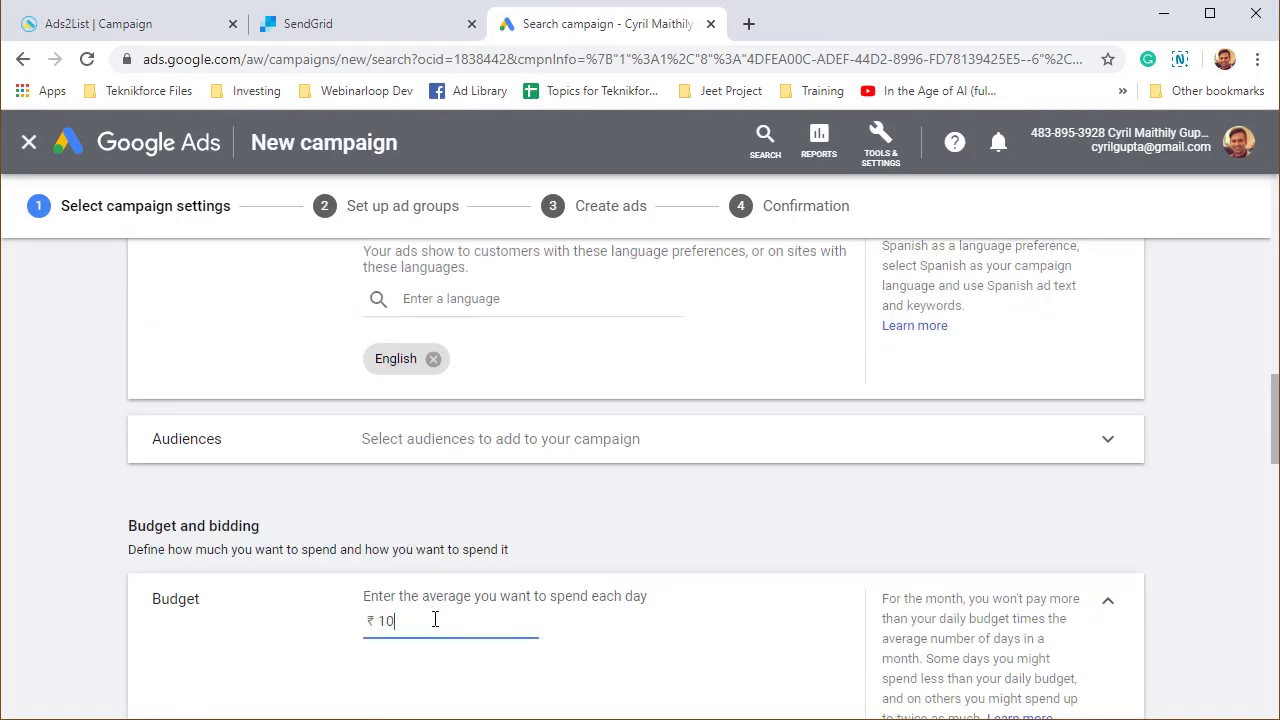
pyautogui.write('1000')
pyautogui.scroll(-5, 434, 620)
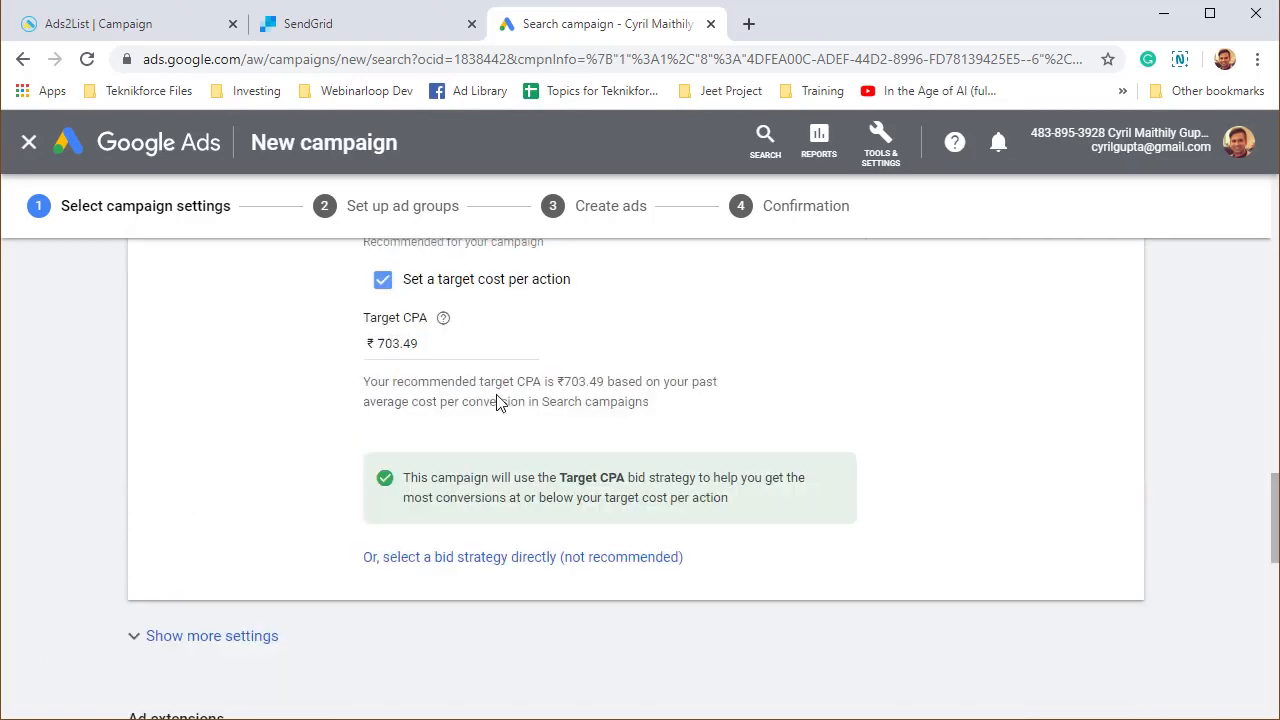
pyautogui.click(427, 343)
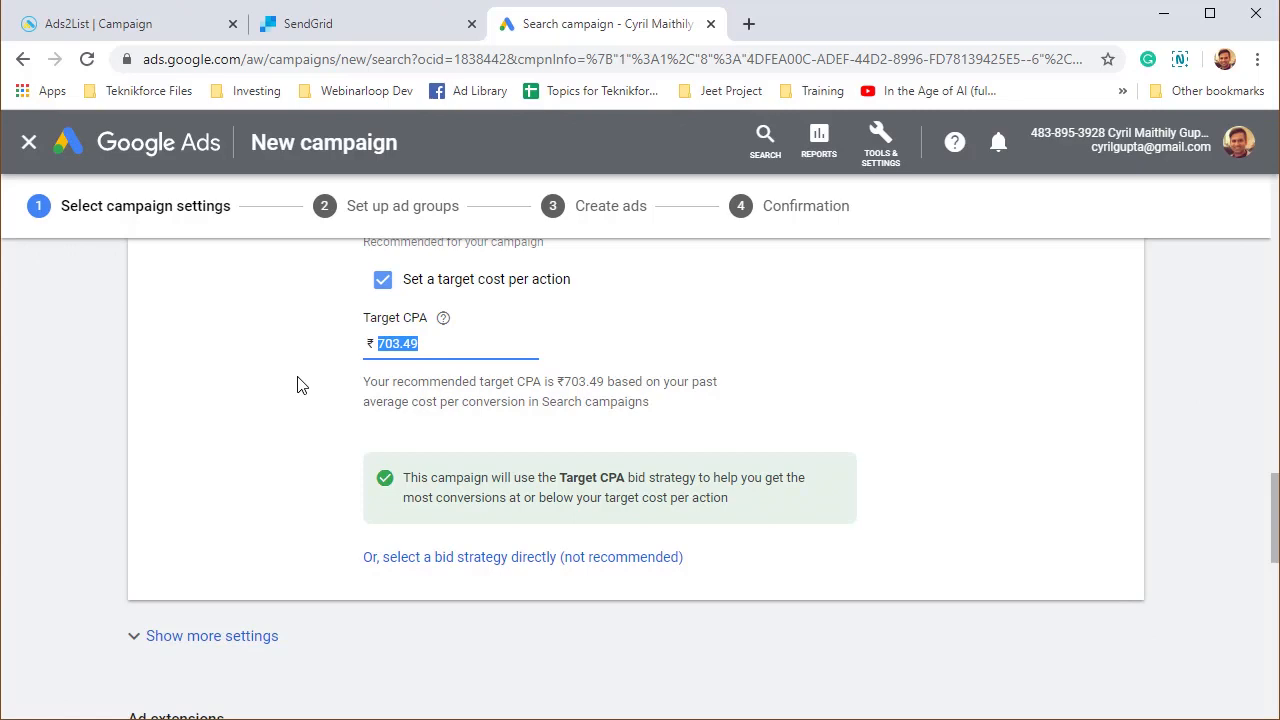
pyautogui.scroll(-1, 366, 503)
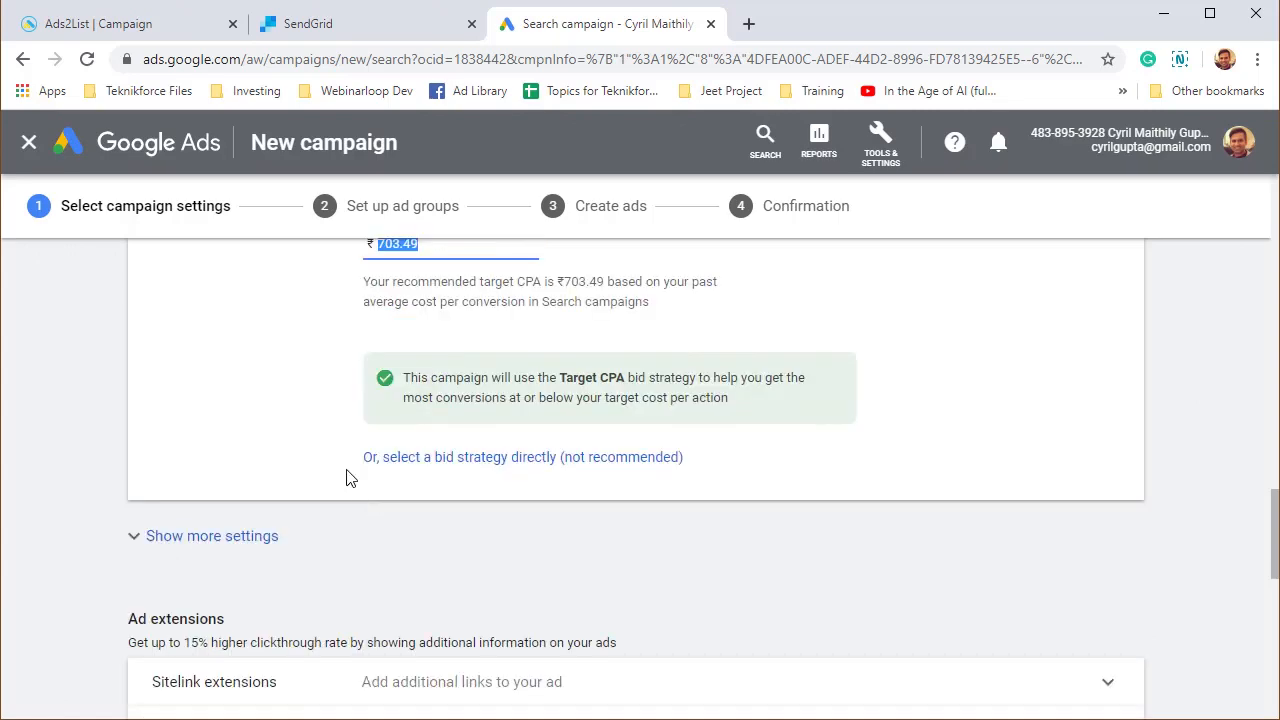
pyautogui.scroll(-3, 337, 485)
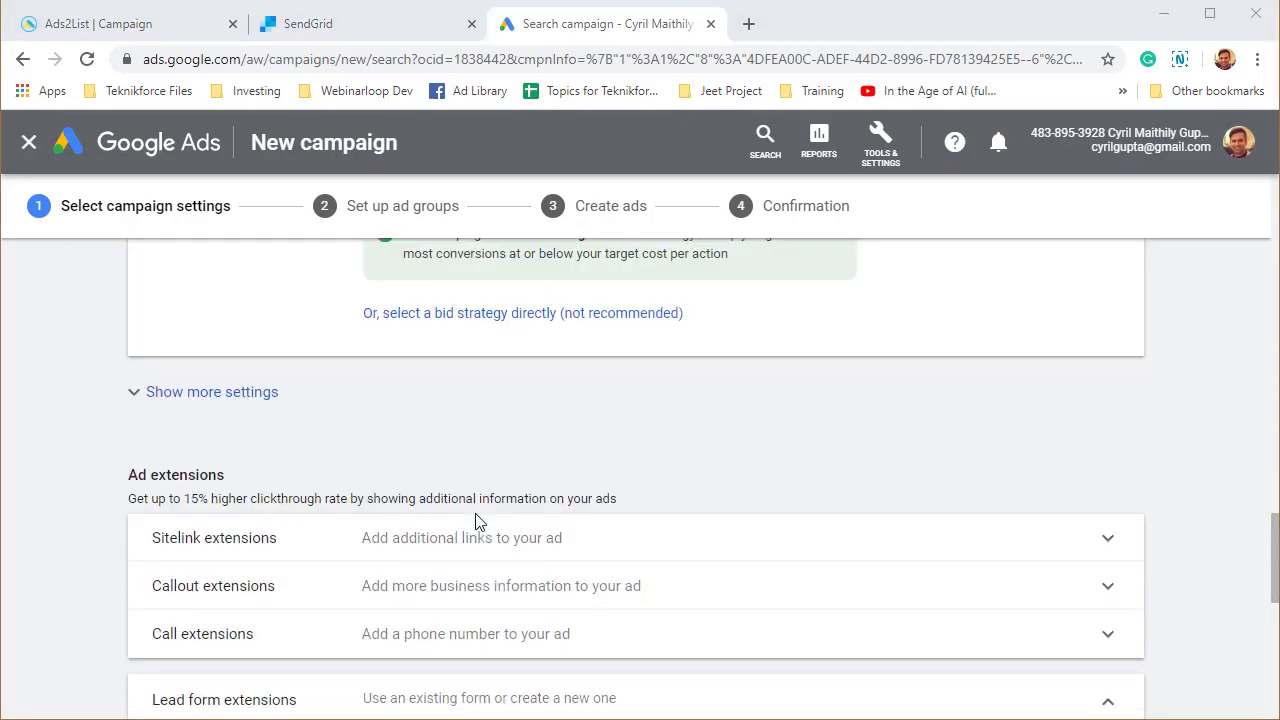
# Start a new lead form extension instead of reusing the existing form.
pyautogui.scroll(-4, 476, 520)
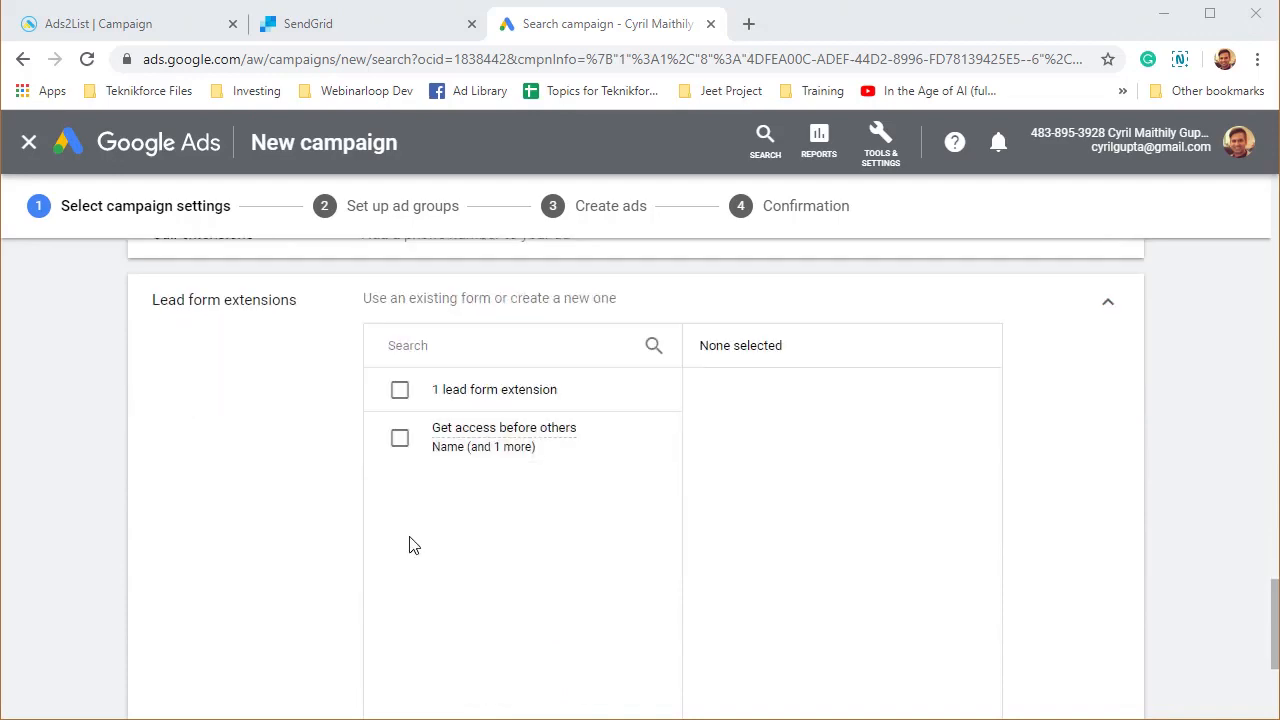
pyautogui.scroll(1, 200, 426)
pyautogui.scroll(-1, 250, 430)
pyautogui.scroll(-2, 307, 474)
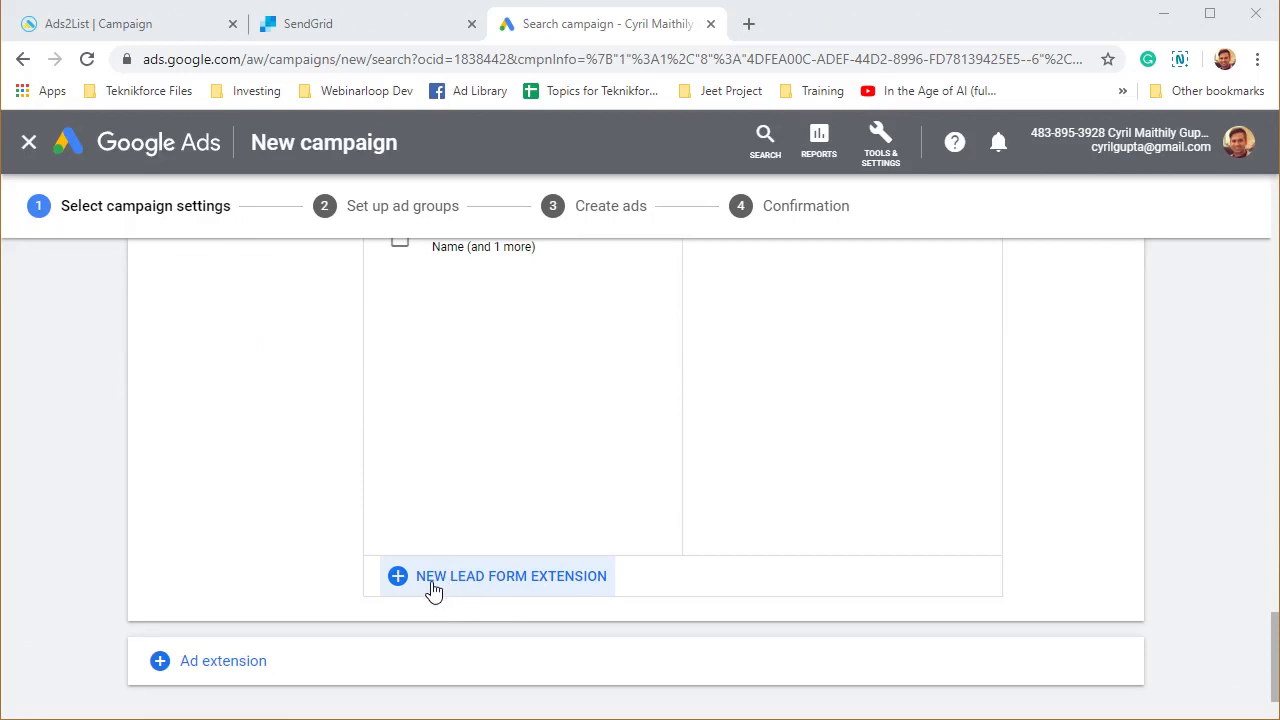
pyautogui.scroll(1, 460, 370)
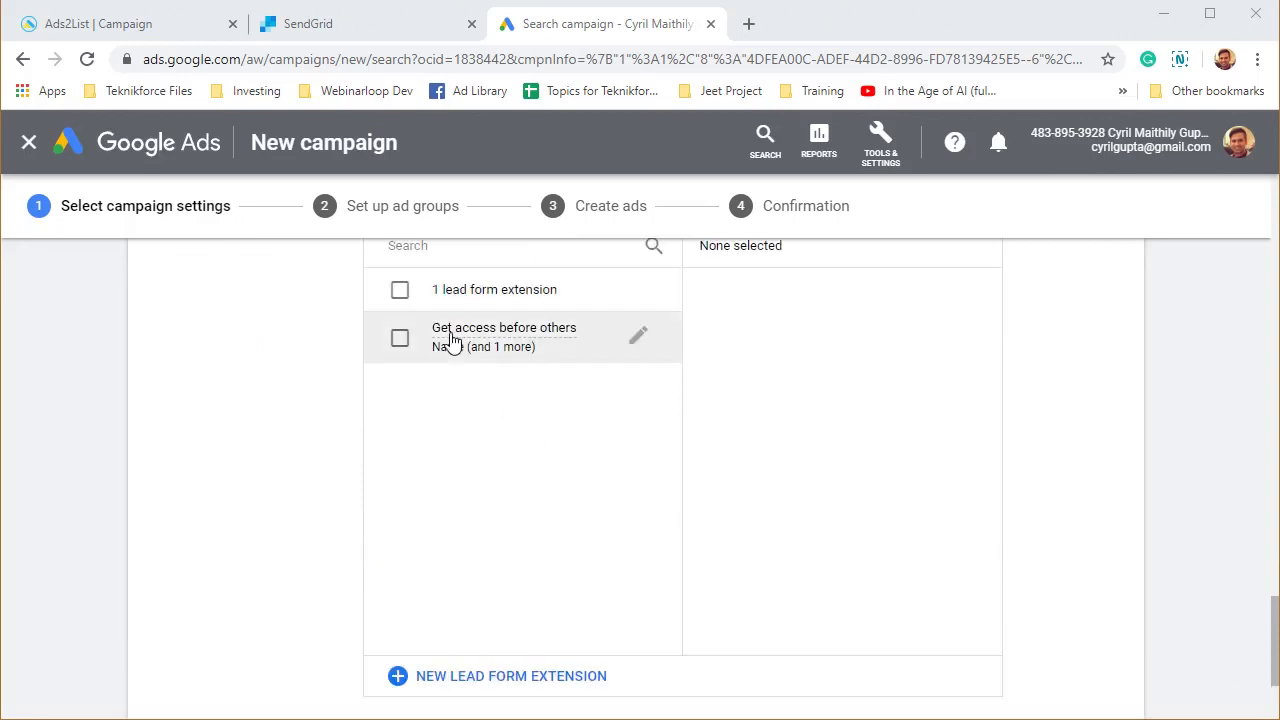
pyautogui.scroll(-2, 509, 510)
pyautogui.click(513, 474)
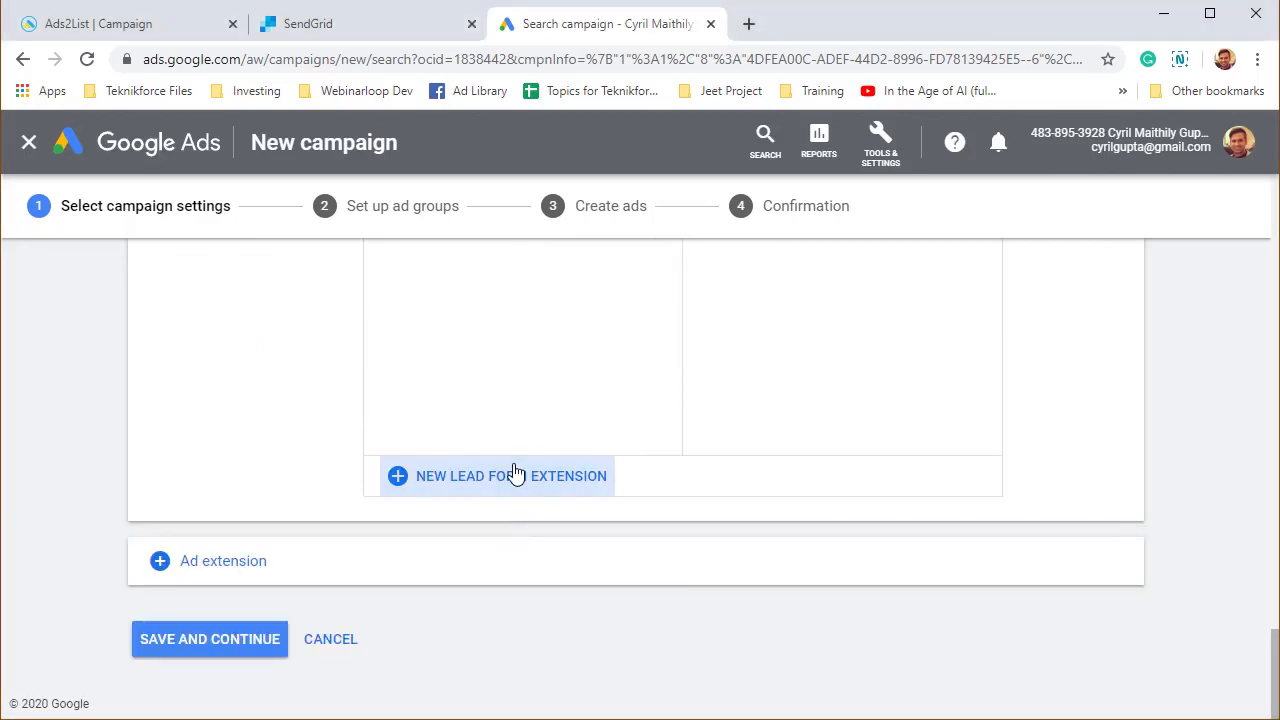
pyautogui.scroll(-2, 220, 406)
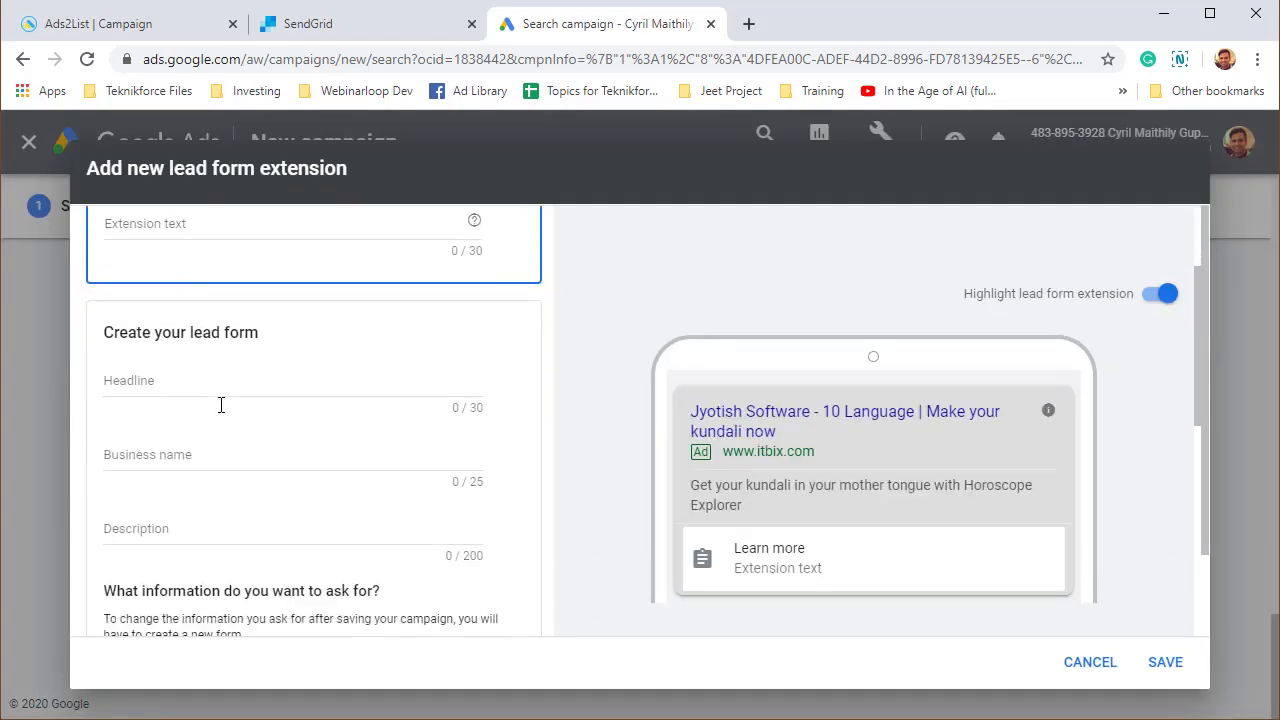
# Keep Learn more as the call-to-action and enter the extension text 'Sign up to get free acces'.
pyautogui.scroll(1, 218, 378)
pyautogui.click(254, 274)
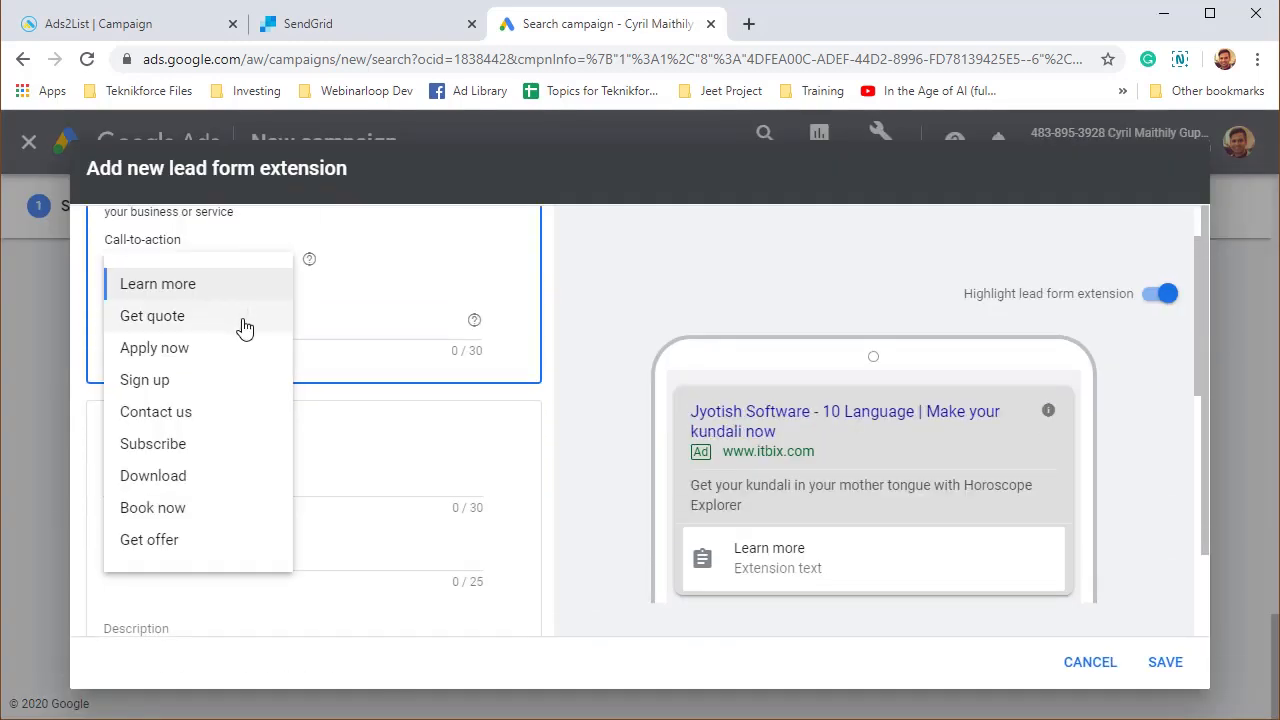
pyautogui.click(321, 352)
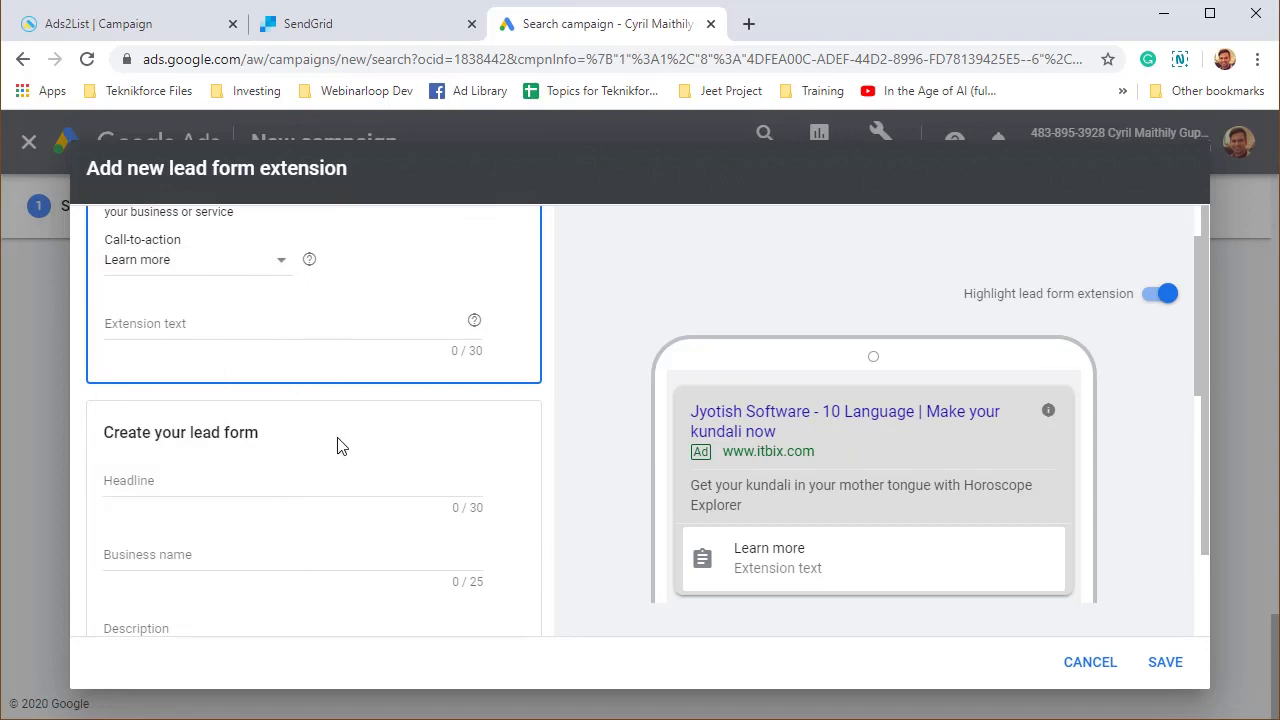
pyautogui.scroll(1, 340, 445)
pyautogui.click(343, 428)
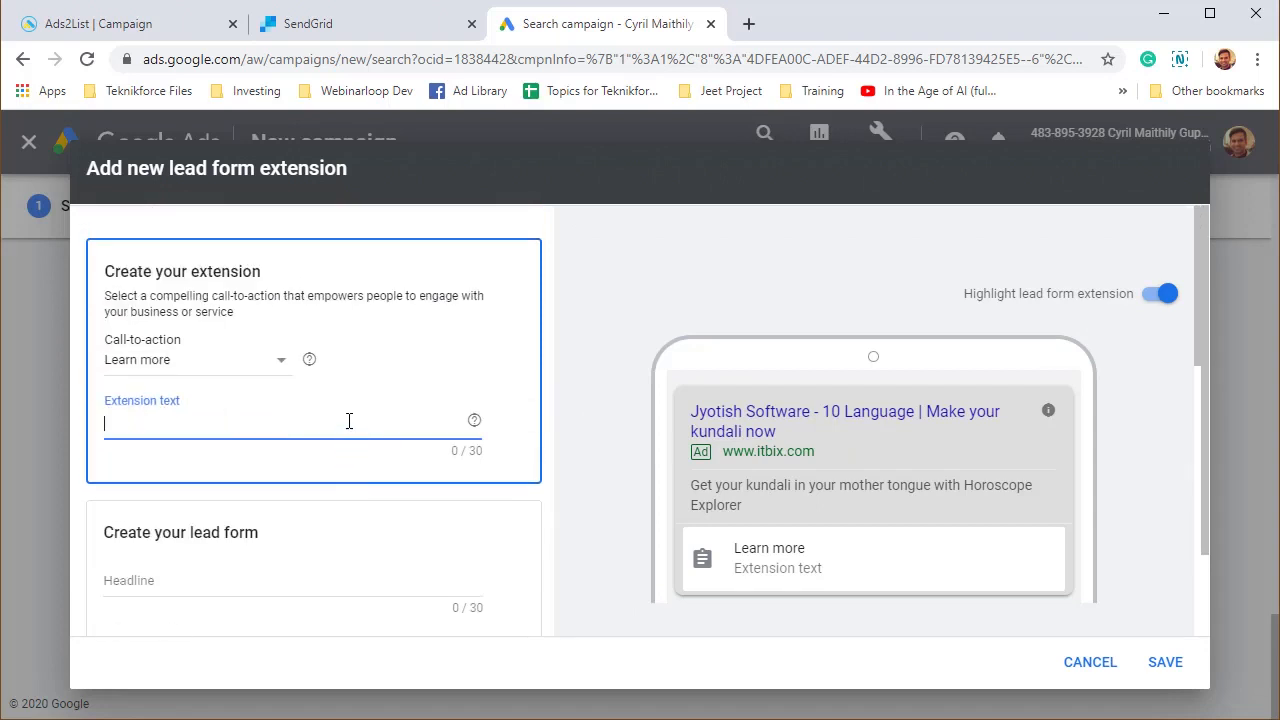
pyautogui.write('Sign up to get')
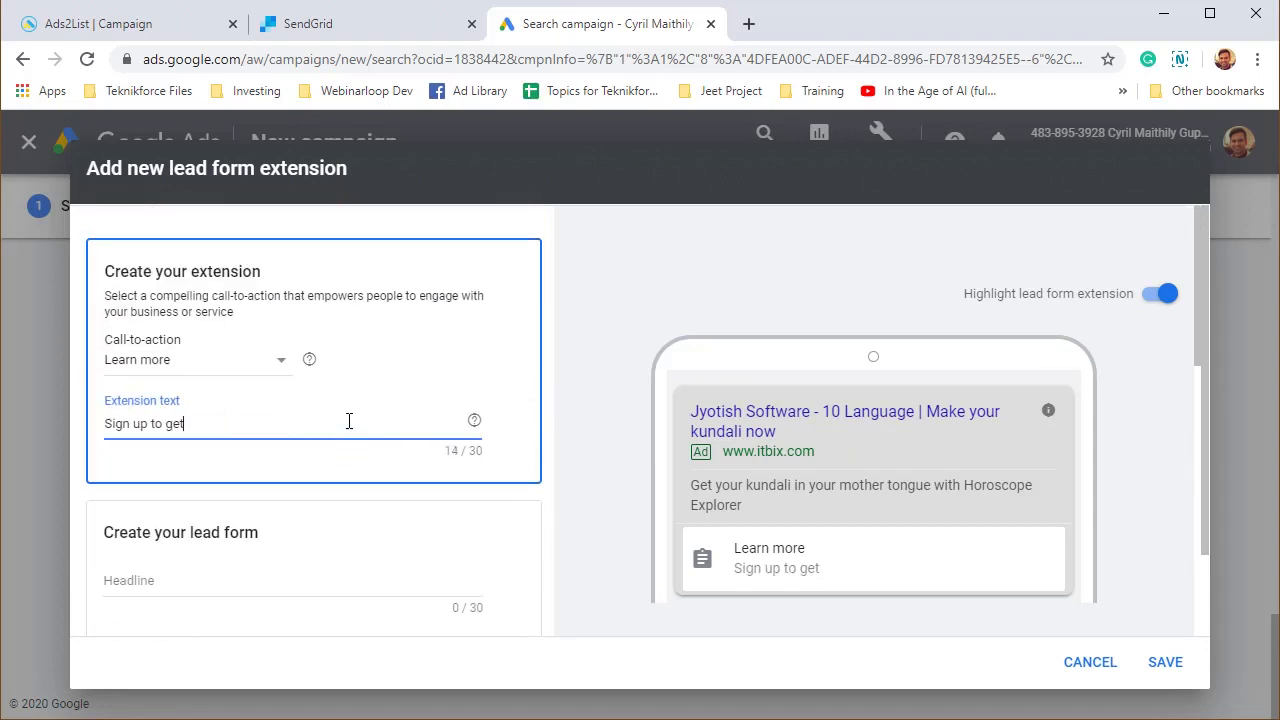
pyautogui.write(' free access')
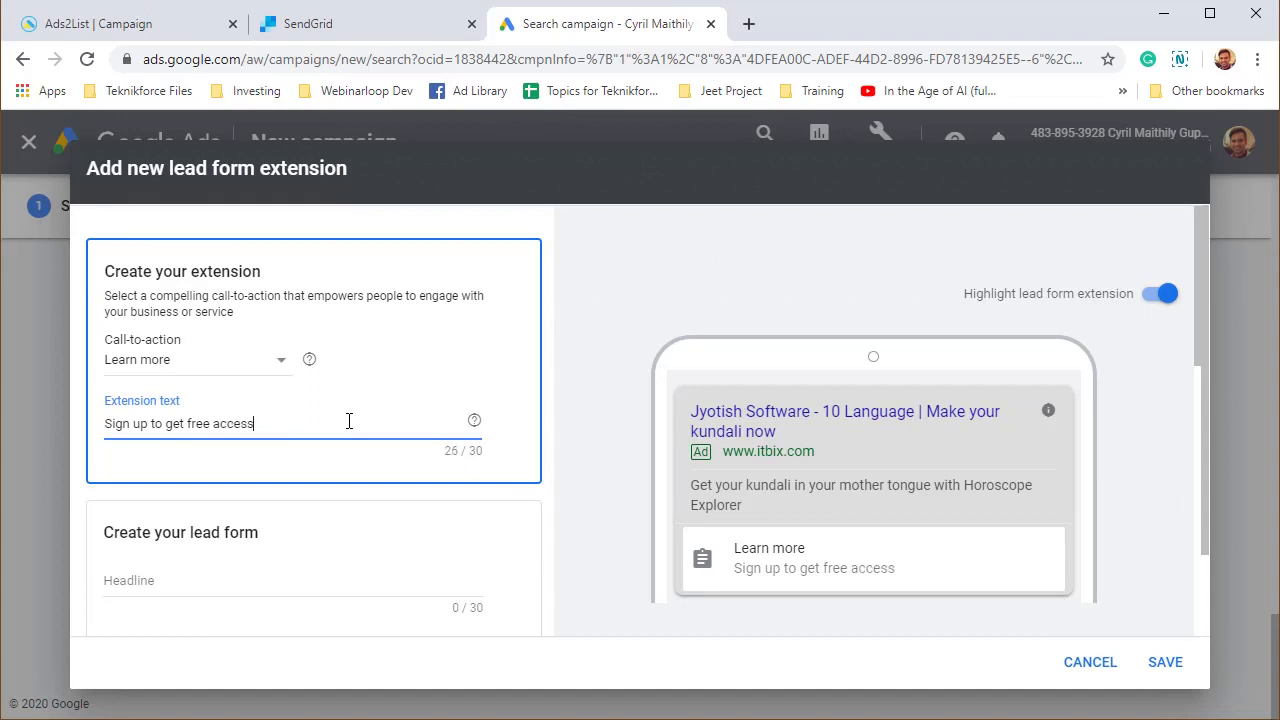
pyautogui.scroll(-1, 240, 466)
pyautogui.scroll(1, 197, 394)
pyautogui.click(204, 364)
pyautogui.click(371, 409)
pyautogui.scroll(-1, 300, 558)
# Set the lead form headline to 'Get free access to the course'.
pyautogui.click(206, 489)
pyautogui.scroll(-2, 263, 528)
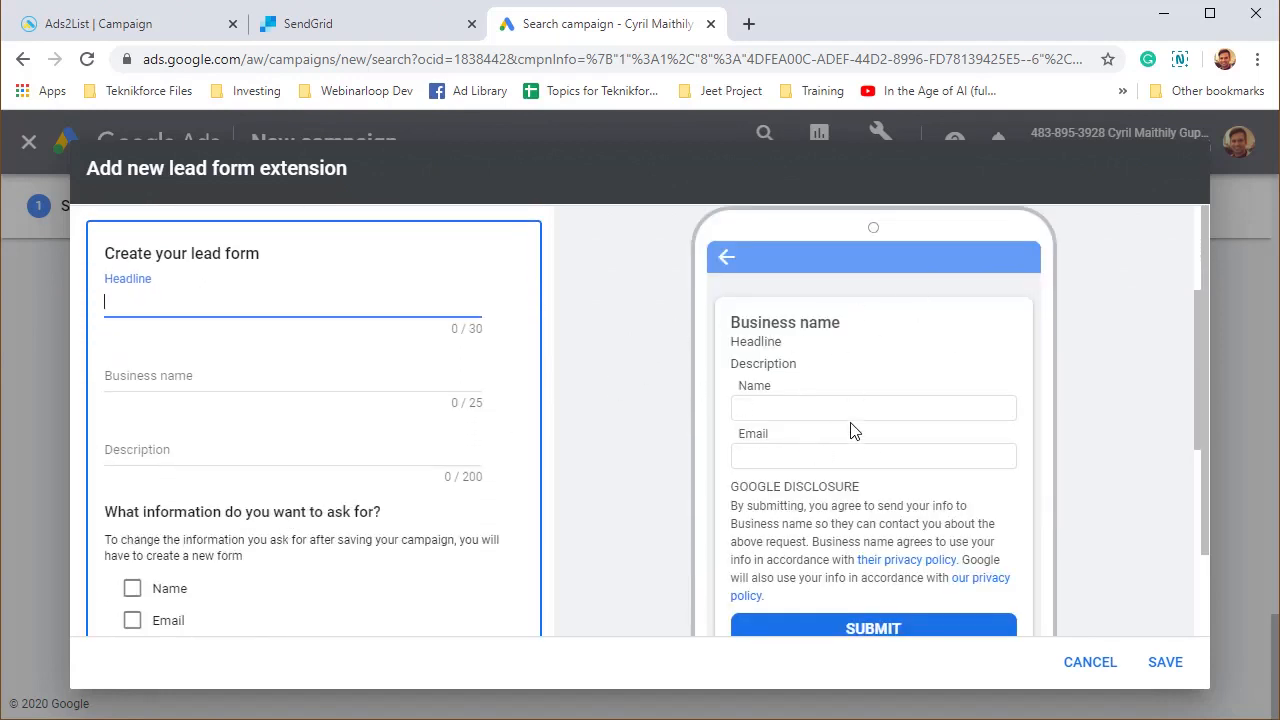
pyautogui.scroll(-1, 849, 457)
pyautogui.scroll(2, 258, 398)
pyautogui.write('T')
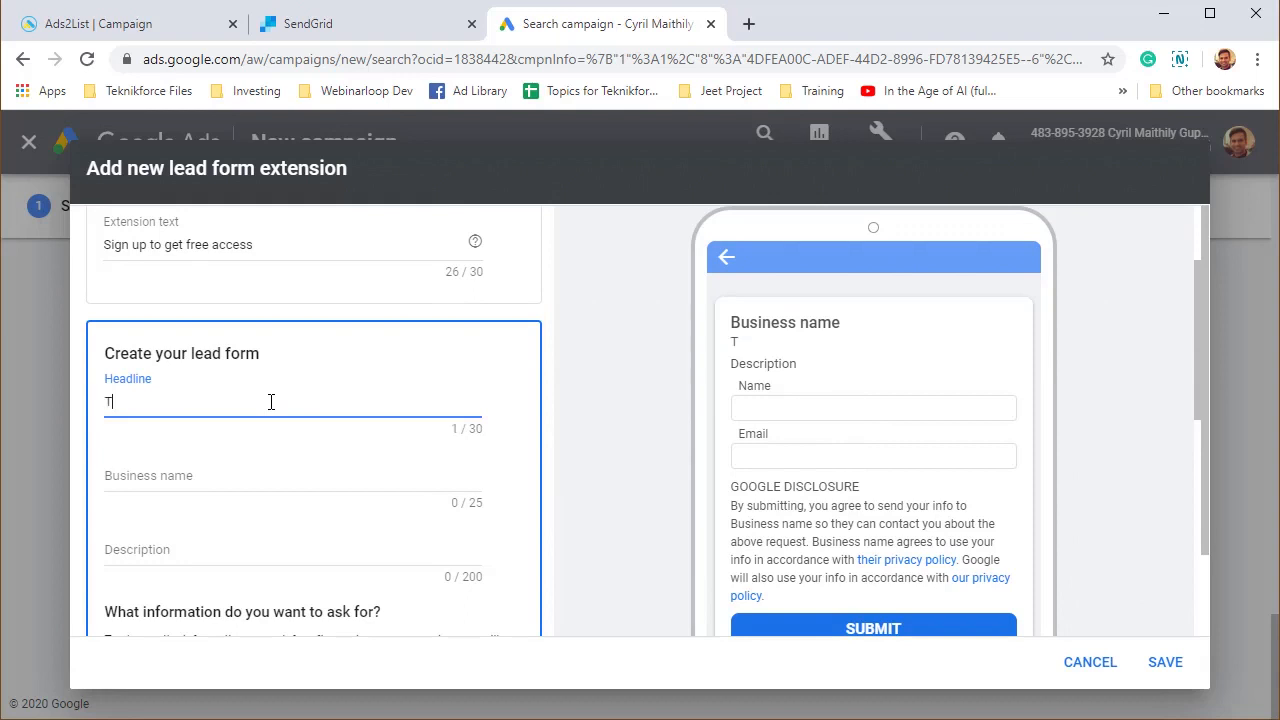
pyautogui.press('BackSpace')
pyautogui.press('BackSpace')
pyautogui.write('Get free a')
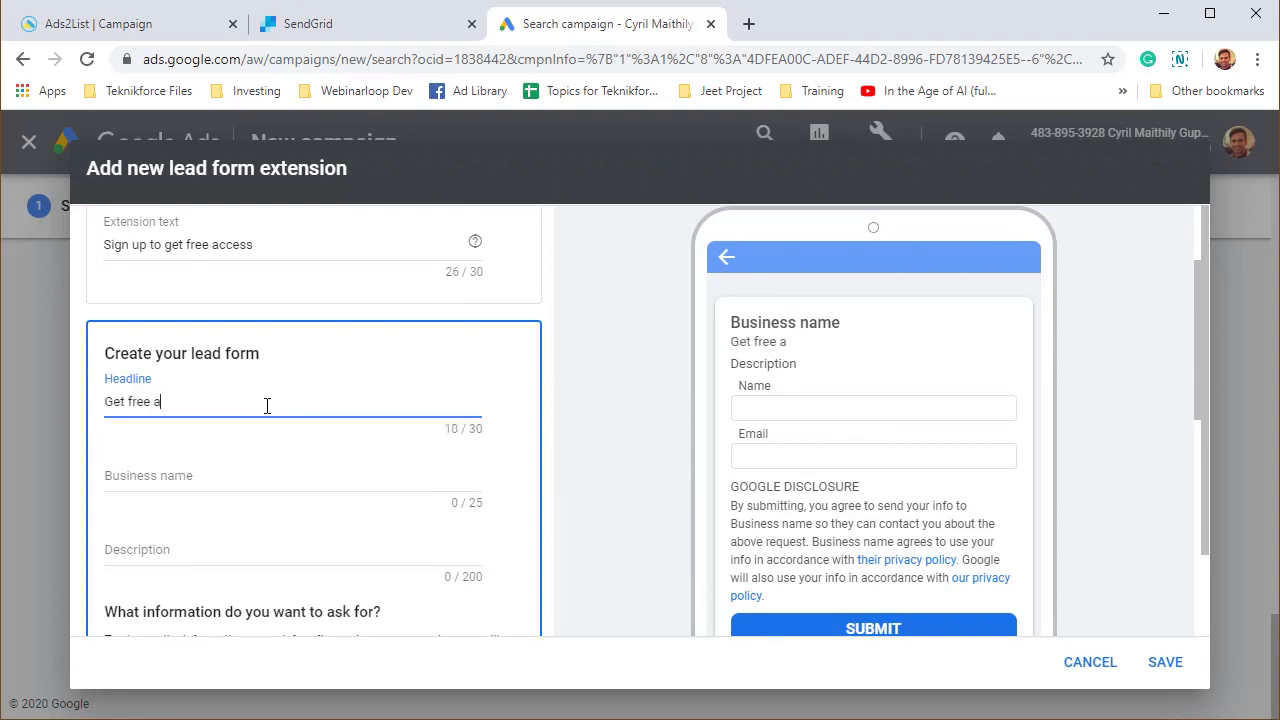
pyautogui.write('ccess to my amazing cours')
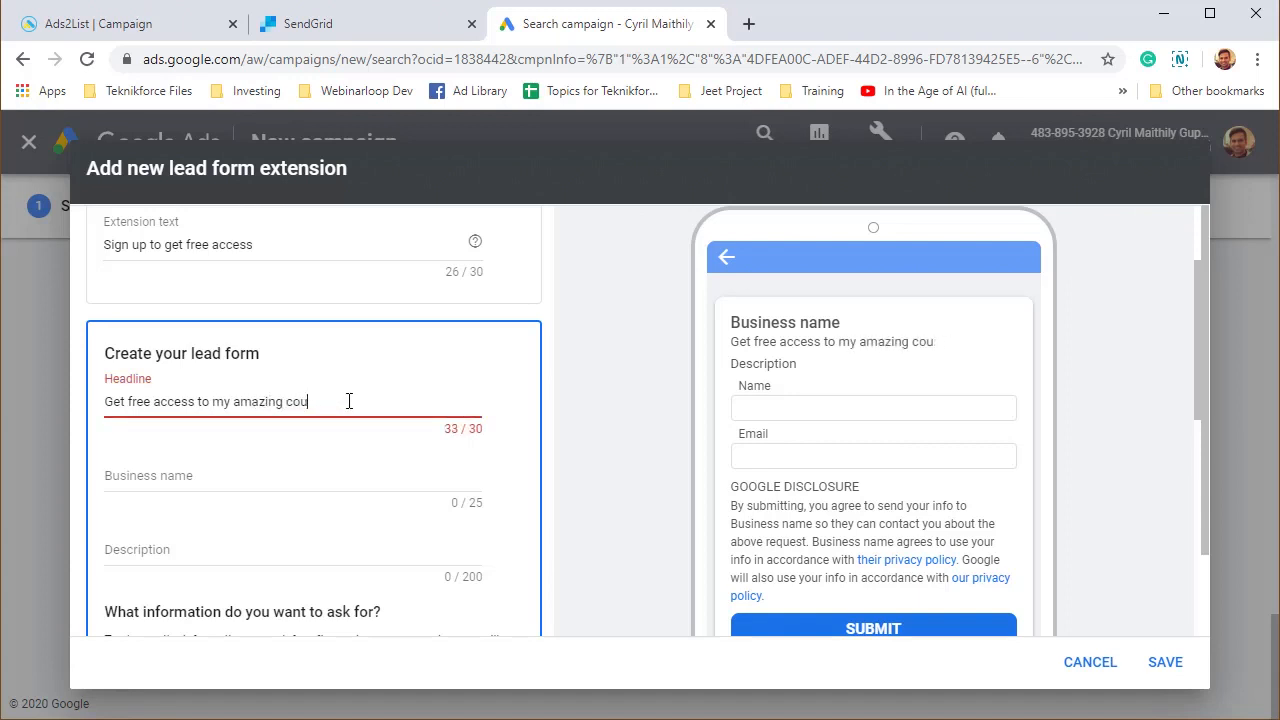
pyautogui.press('BackSpace')
pyautogui.press('BackSpace')
pyautogui.press('BackSpace')
pyautogui.press('BackSpace')
pyautogui.hotkey('ctrl', 'shift', 'Left')
pyautogui.hotkey('ctrl', 'shift', 'Left')
pyautogui.write('the course')
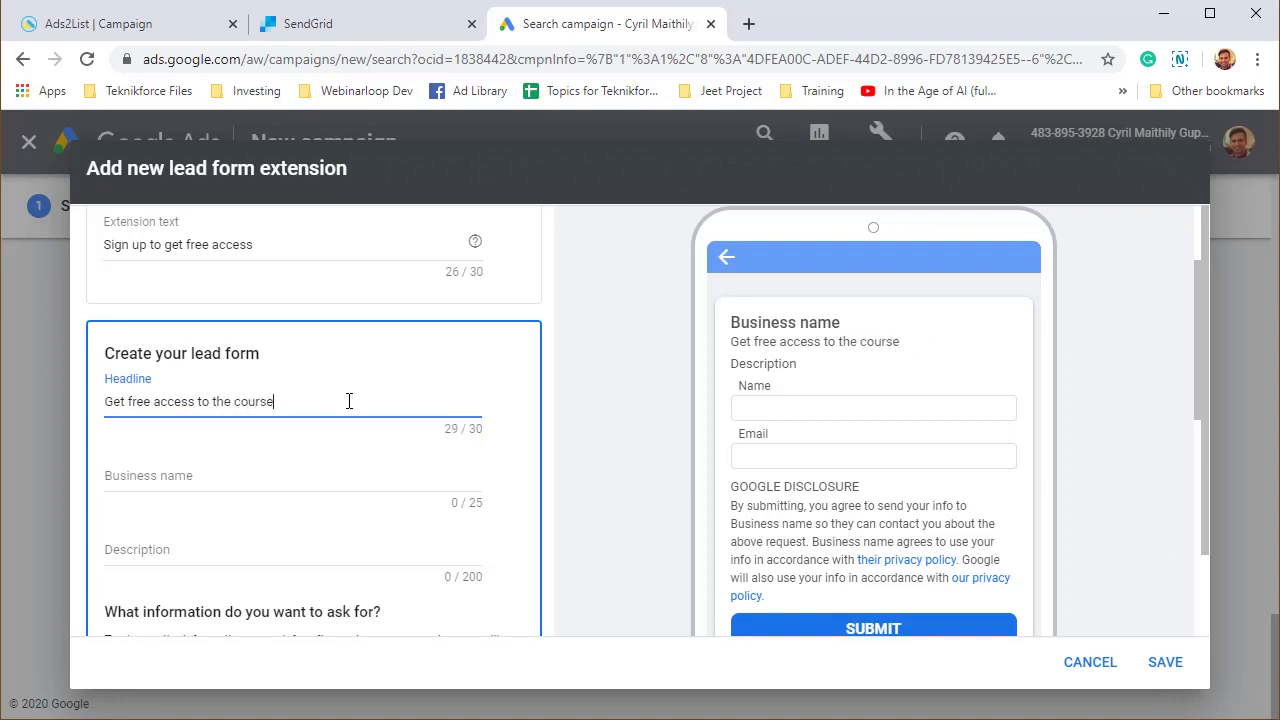
# Enter 'Free IM Course' as the business name.
pyautogui.scroll(-1, 330, 510)
pyautogui.click(213, 375)
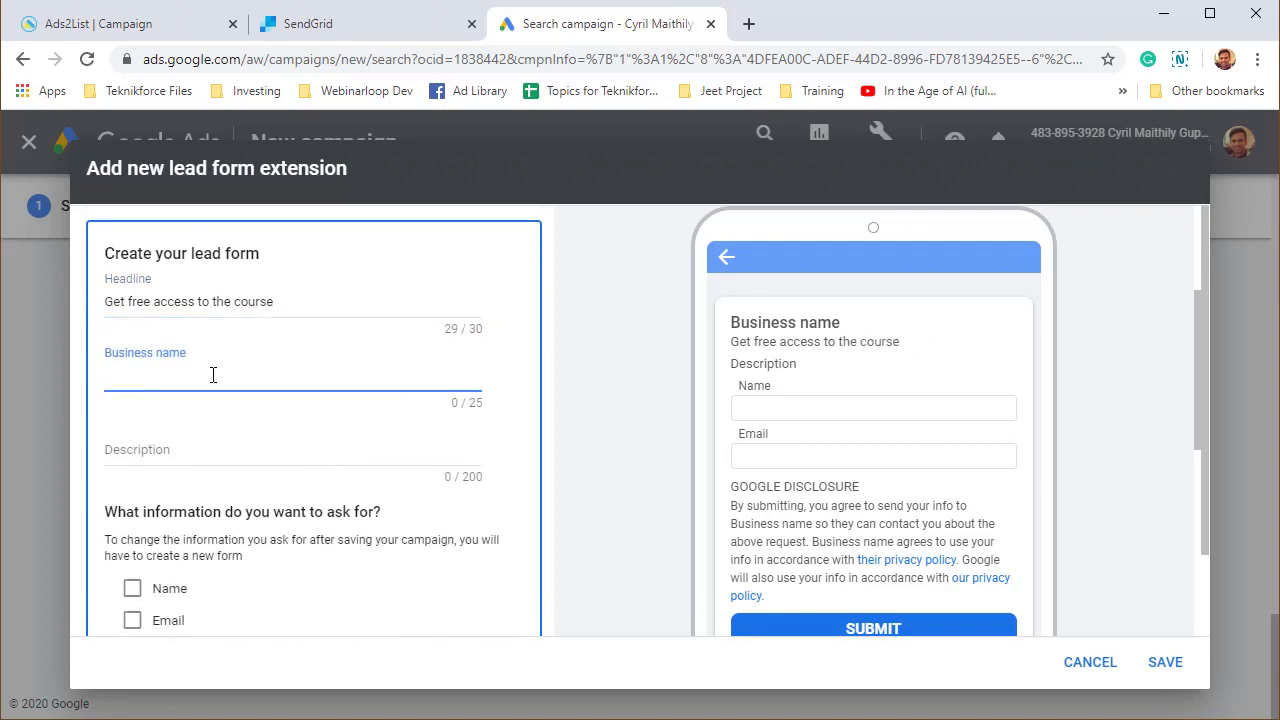
pyautogui.write('Teknik')
pyautogui.press('BackSpace')
pyautogui.press('BackSpace')
pyautogui.press('BackSpace')
pyautogui.press('BackSpace')
pyautogui.press('BackSpace')
pyautogui.press('BackSpace')
pyautogui.write('Hi')
pyautogui.press('BackSpace')
pyautogui.press('BackSpace')
pyautogui.write('Free ')
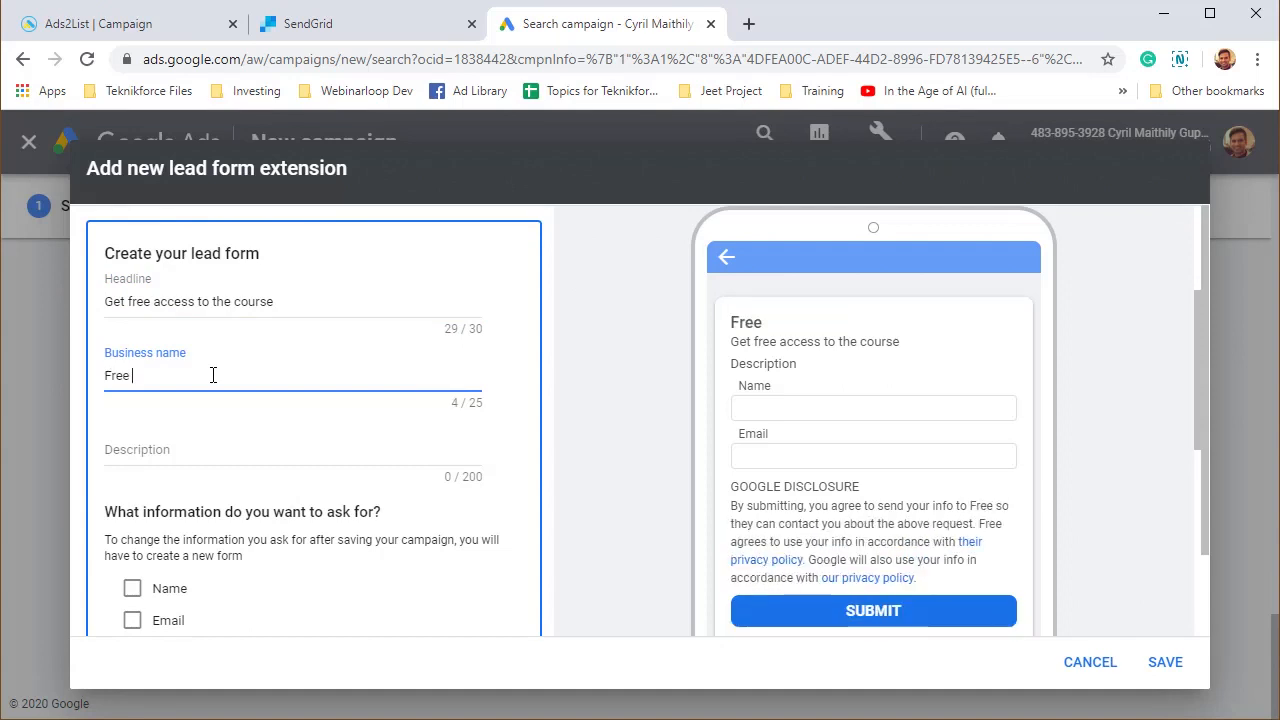
pyautogui.write('IM Coure')
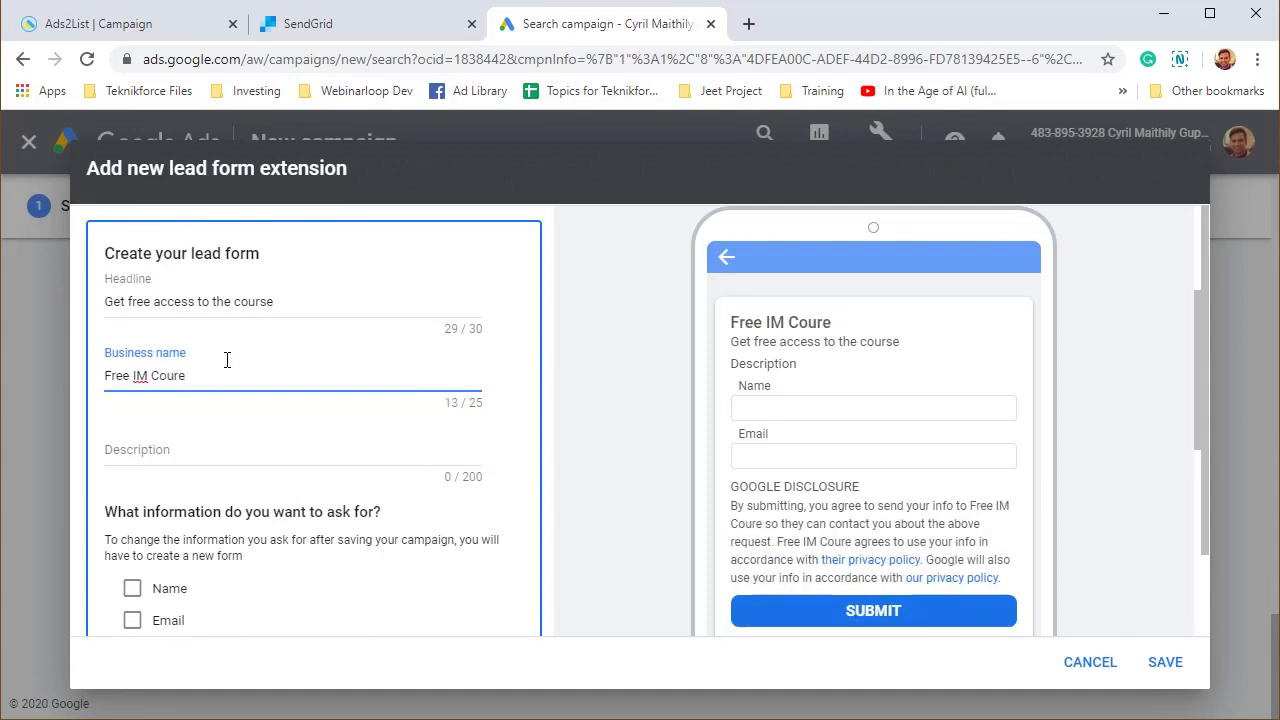
pyautogui.write('s')
# Write the description 'Get your access by filling in the form below.', rewording its ending to 'submitting the form below.'.
pyautogui.scroll(-1, 171, 380)
pyautogui.click(177, 354)
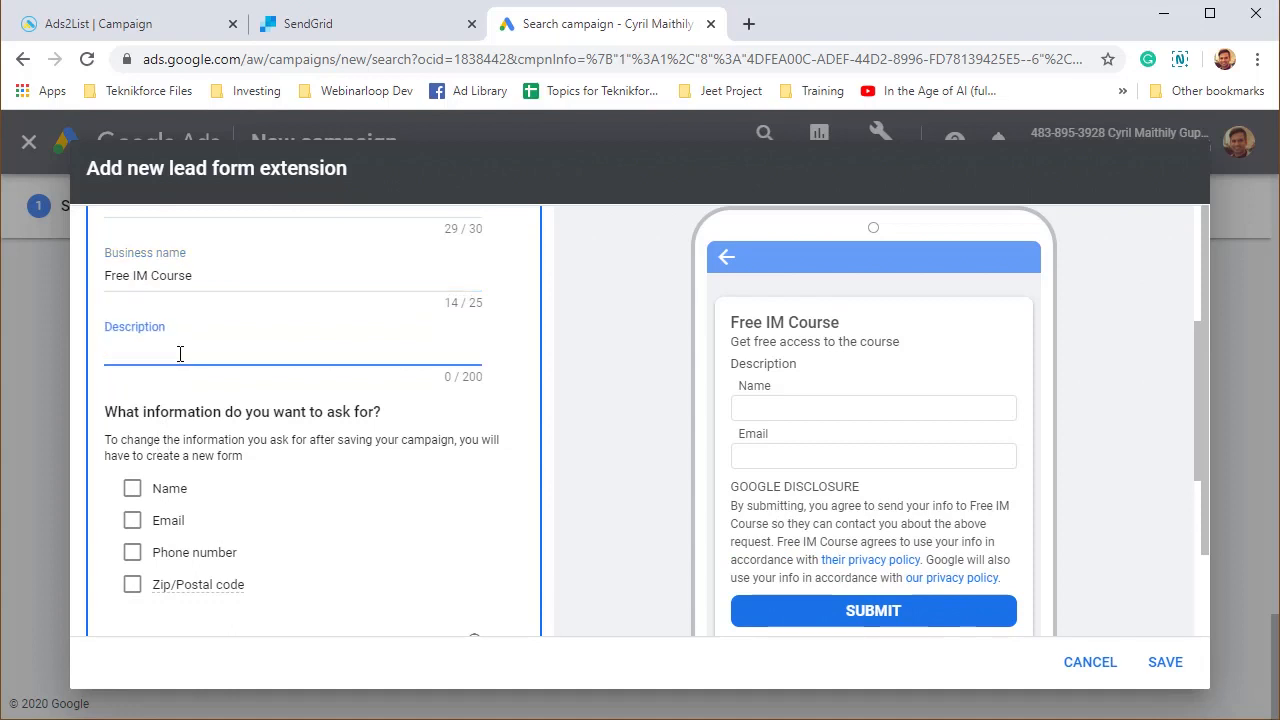
pyautogui.write('Get your access')
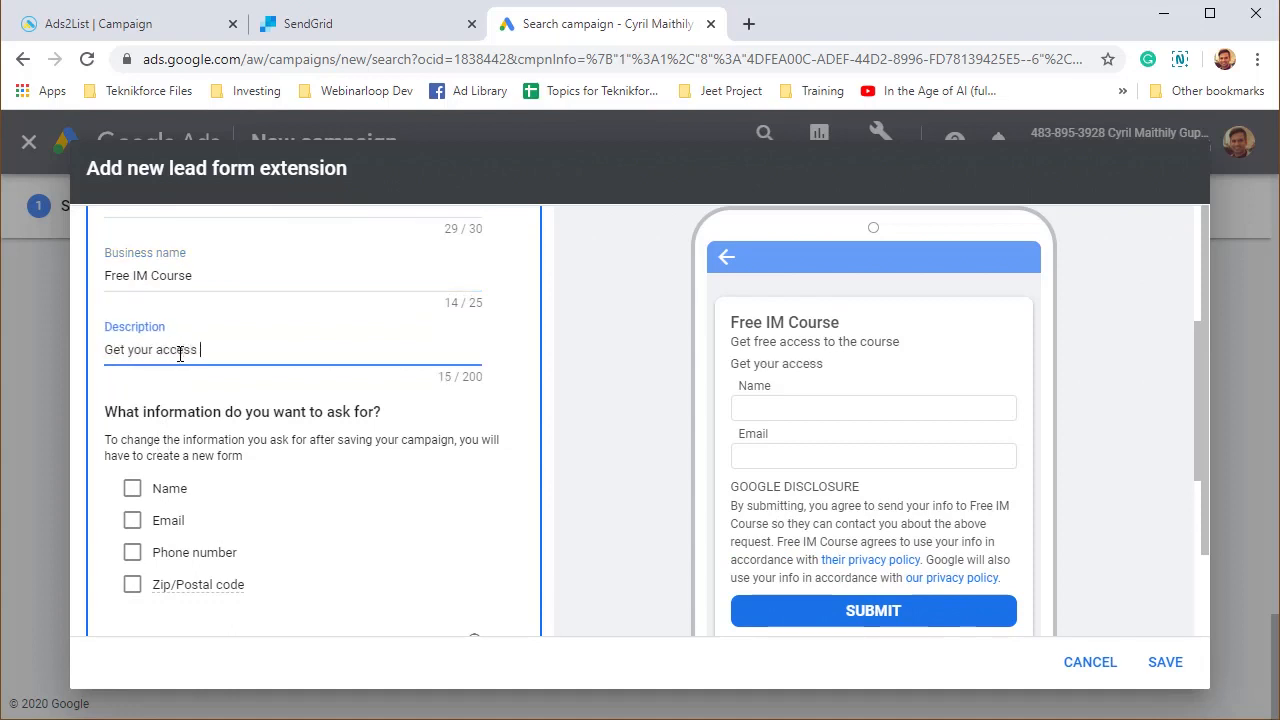
pyautogui.write(' by filling in the form a')
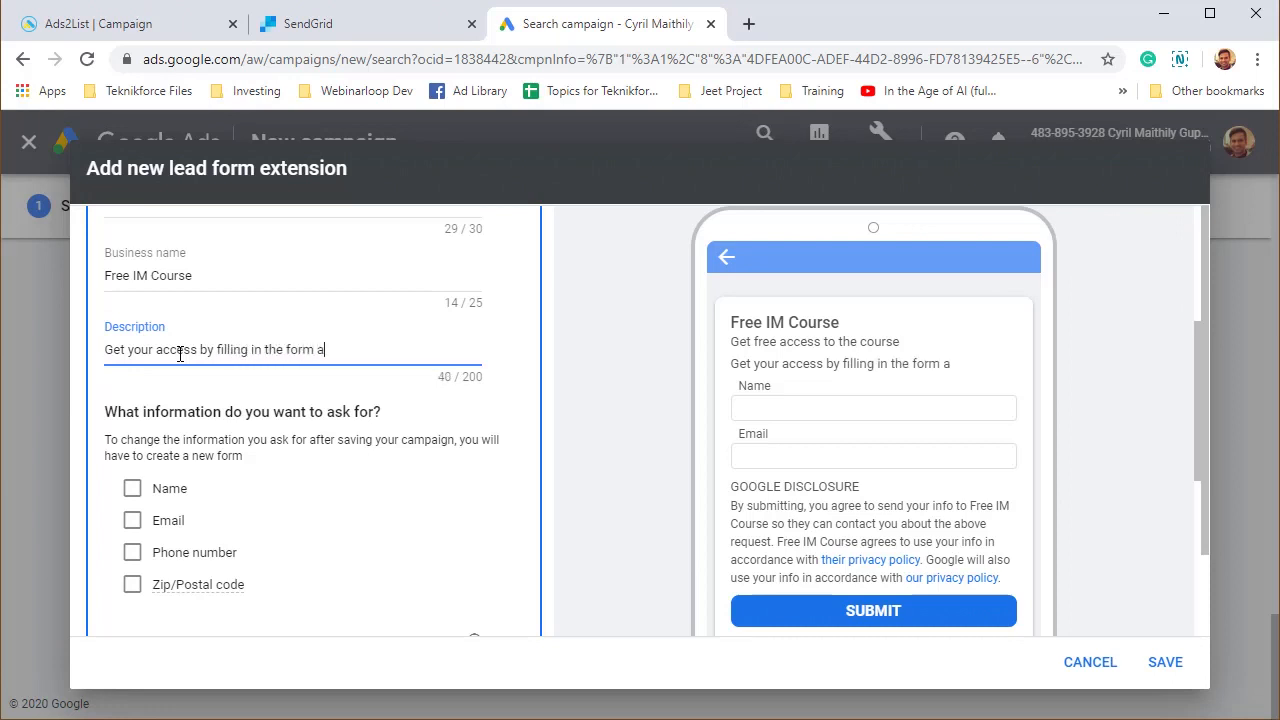
pyautogui.press('BackSpace')
pyautogui.write('below.')
pyautogui.scroll(-1, 893, 394)
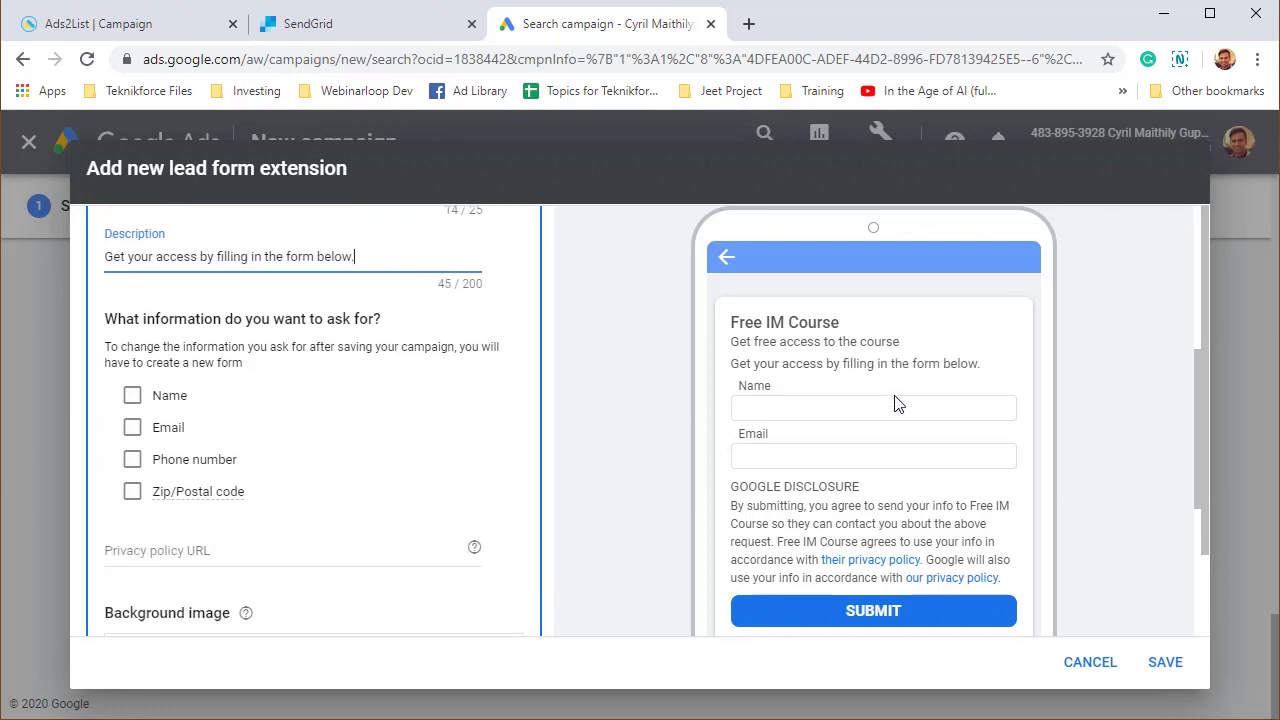
pyautogui.moveTo(217, 248); pyautogui.dragTo(396, 234)
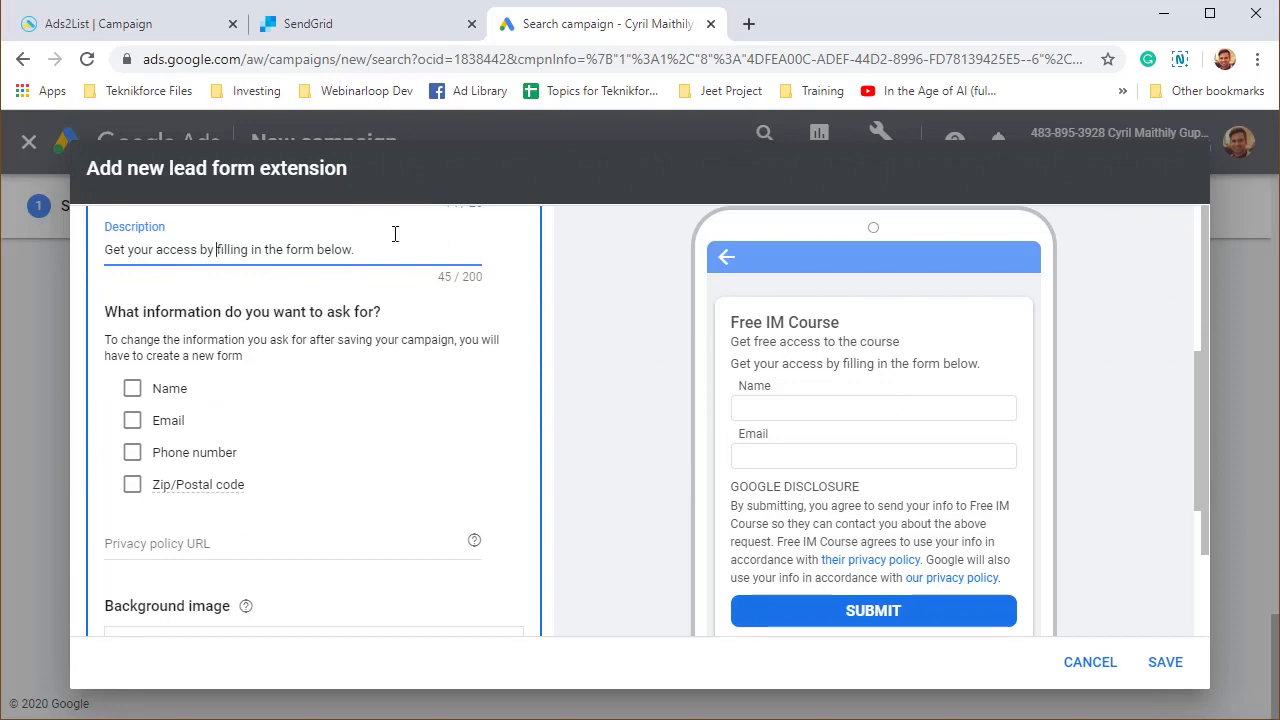
pyautogui.scroll(5, 640, 373)
pyautogui.scroll(-4, 451, 516)
pyautogui.write('sub')
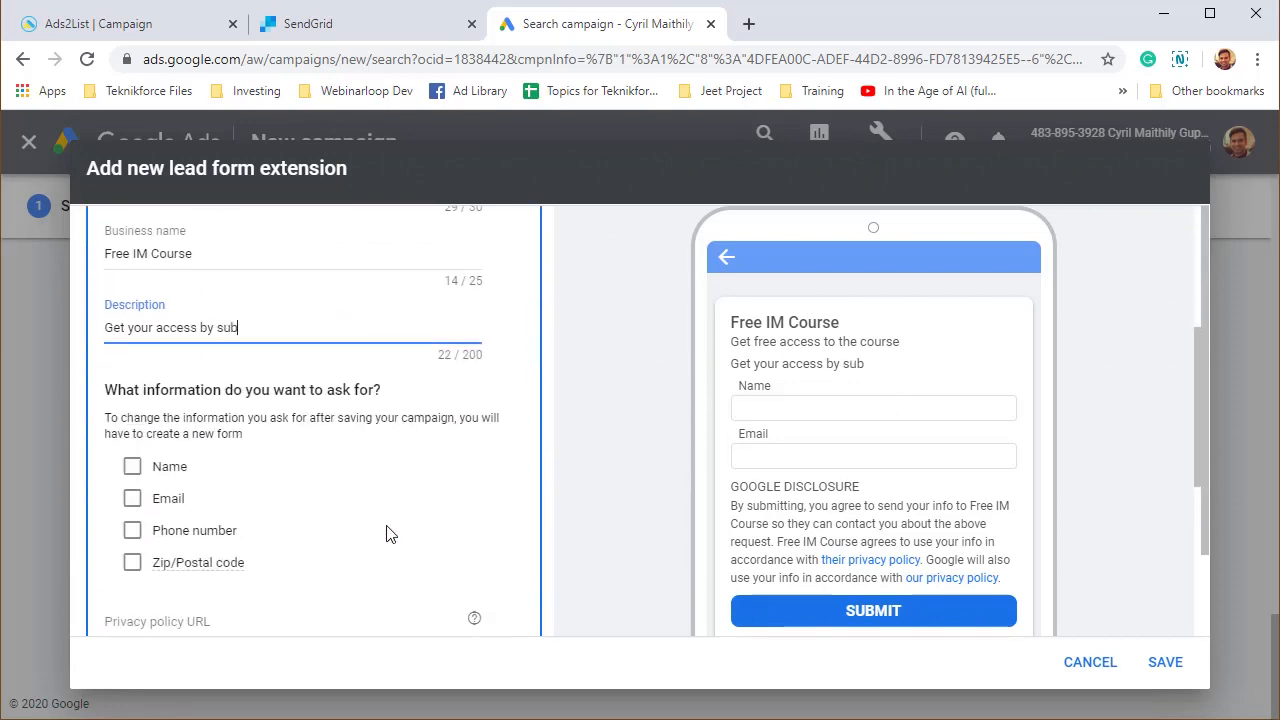
pyautogui.write('mitting the form below.')
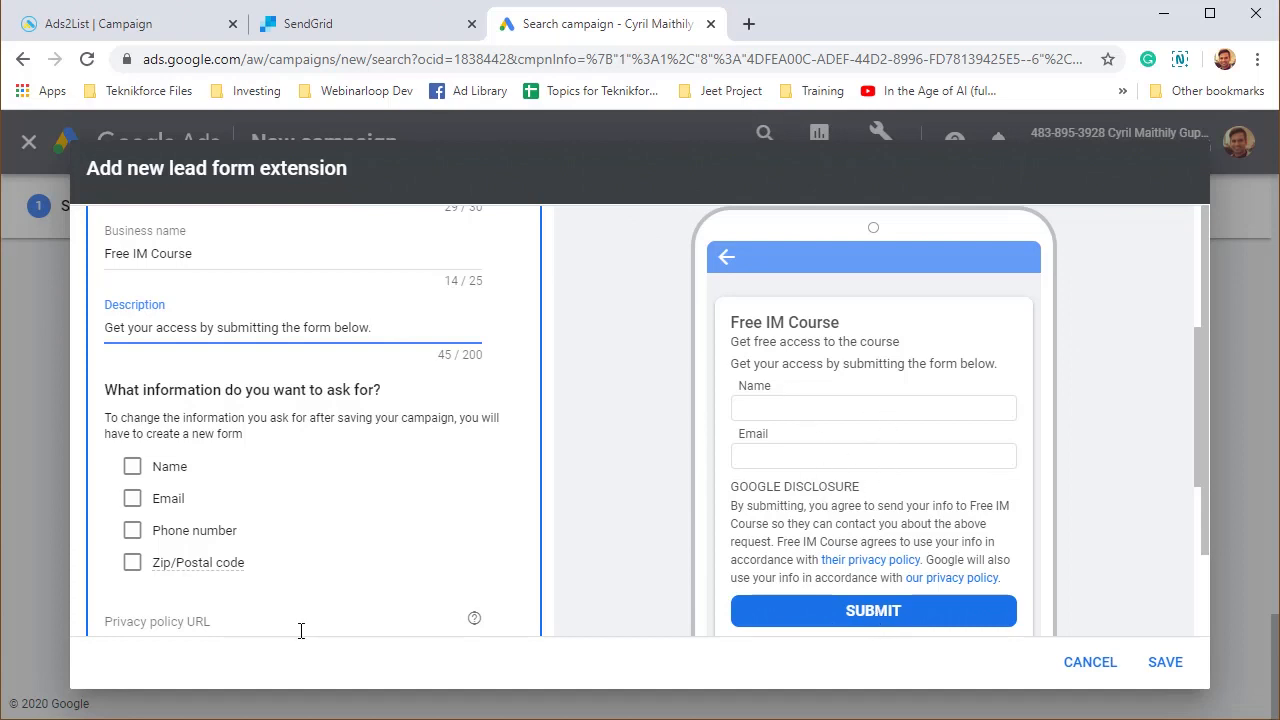
pyautogui.click(134, 467)
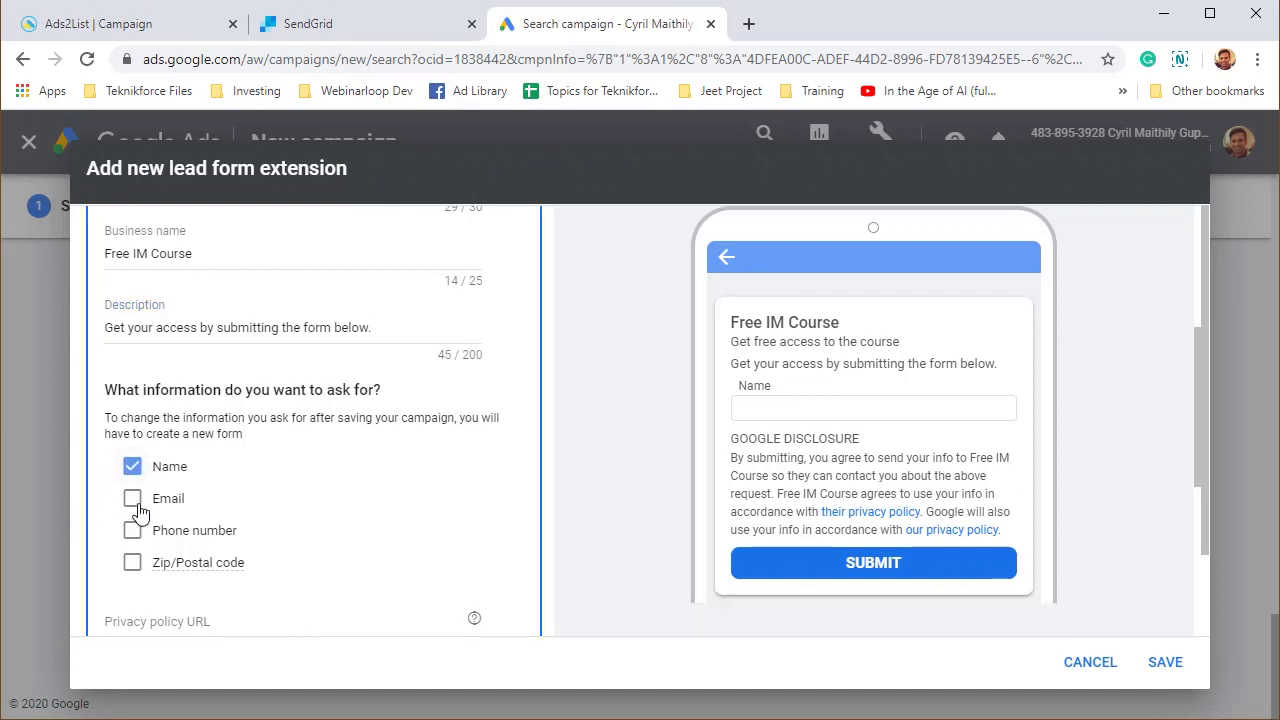
pyautogui.click(133, 499)
pyautogui.scroll(-1, 195, 606)
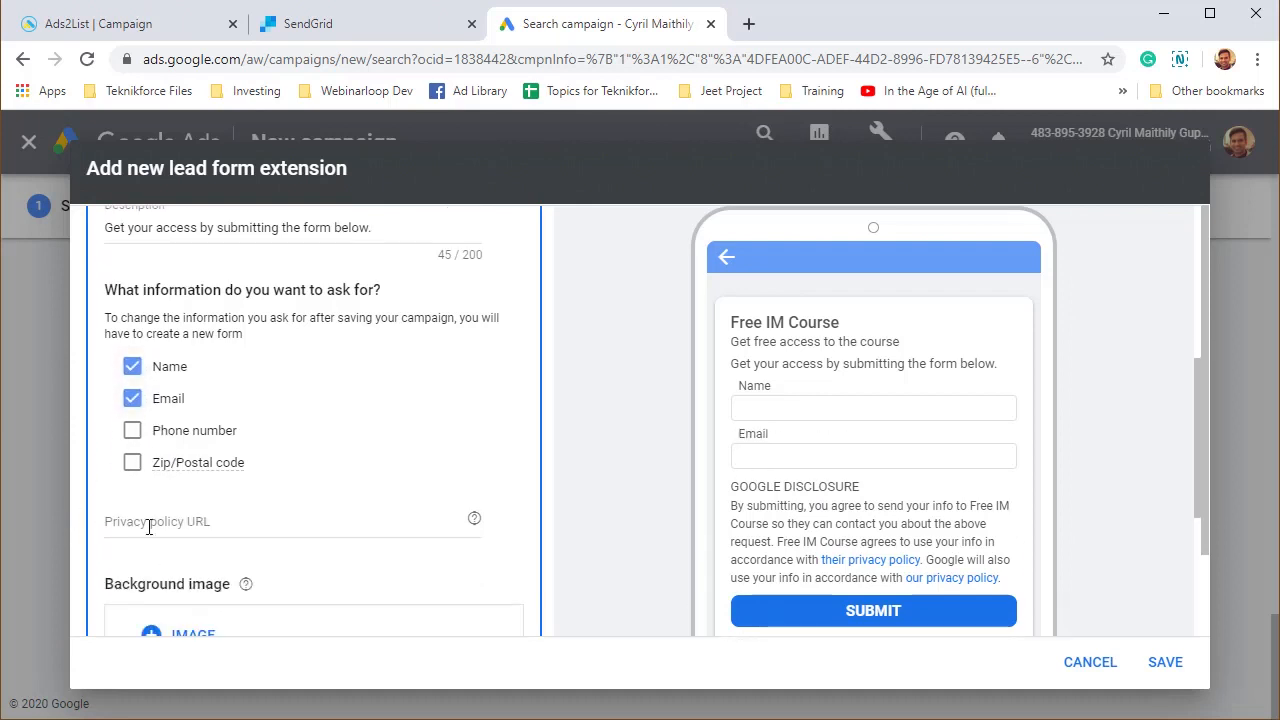
pyautogui.click(133, 436)
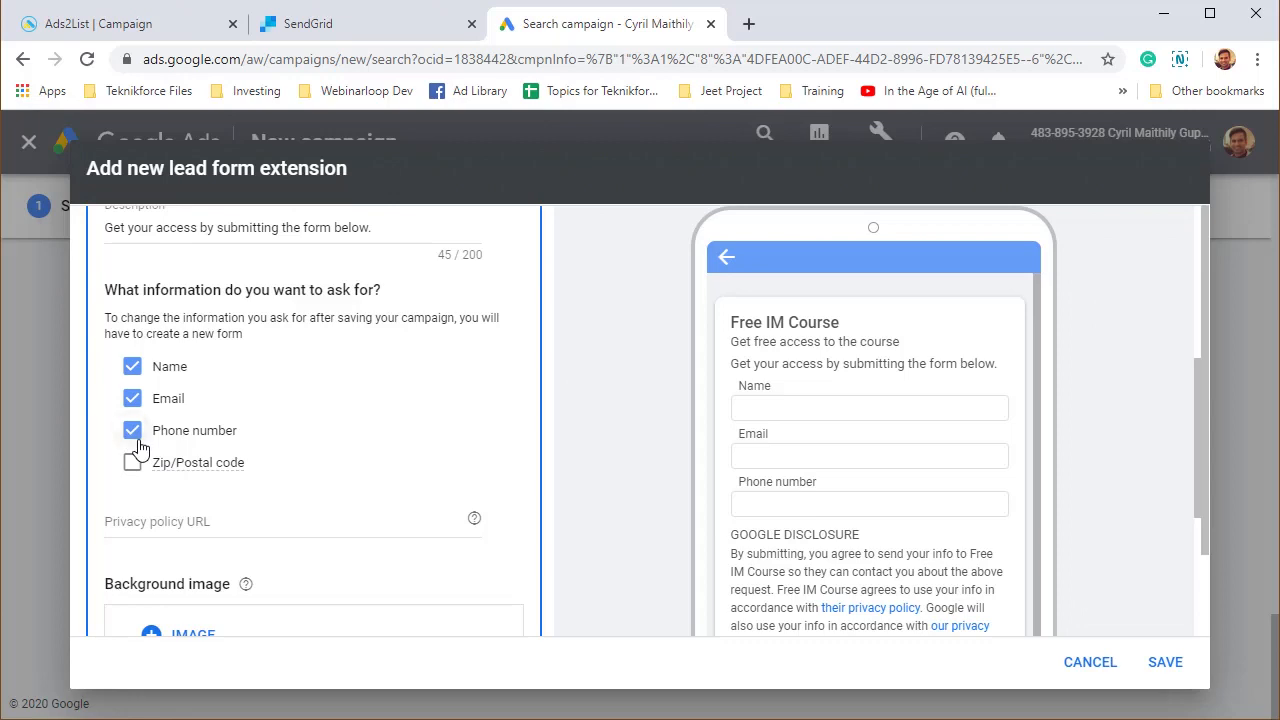
pyautogui.click(136, 436)
pyautogui.scroll(-2, 180, 450)
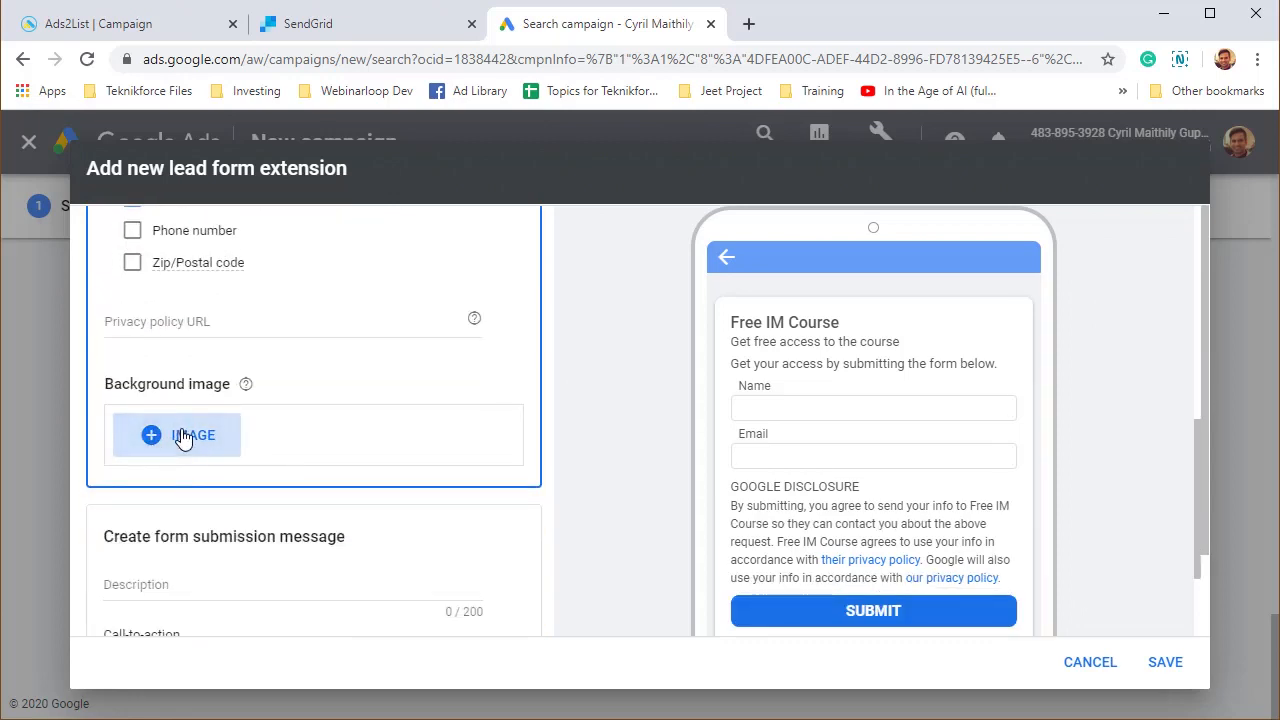
# Upload cloud-funnel-box-1.png as the lead form background, crop it to landscape, and save it.
pyautogui.click(183, 438)
pyautogui.click(710, 508)
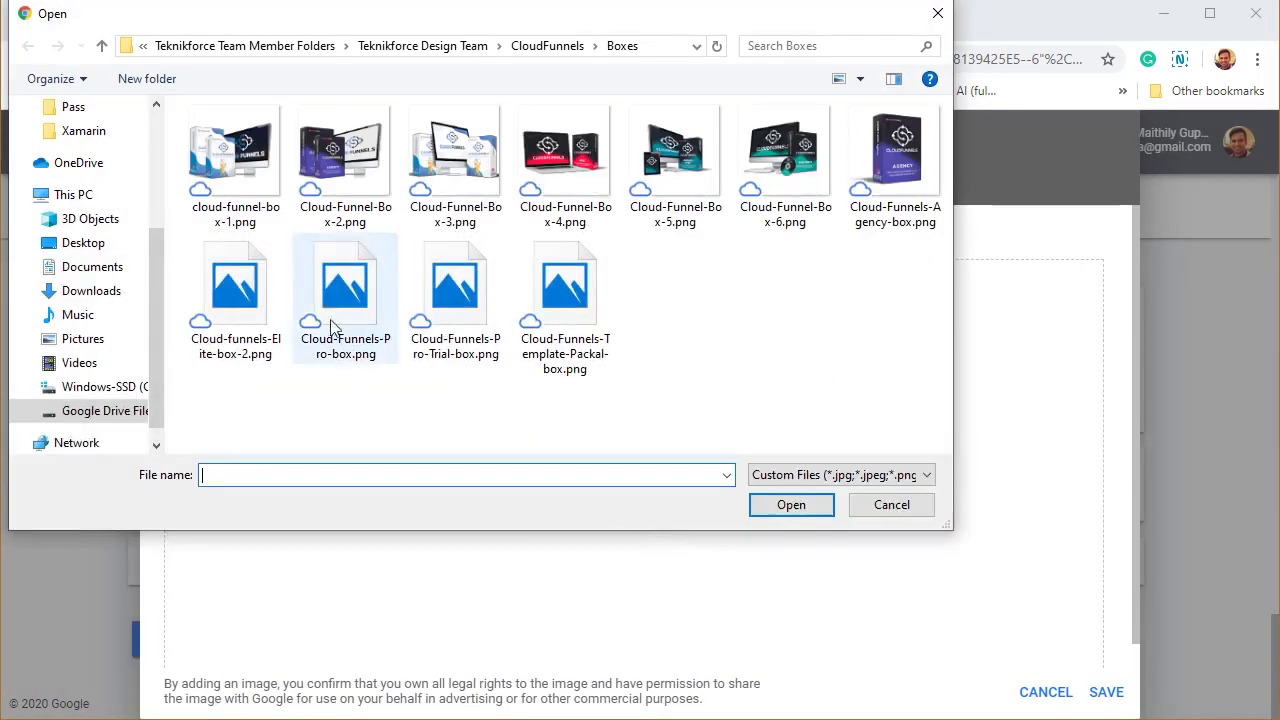
pyautogui.doubleClick(250, 181)
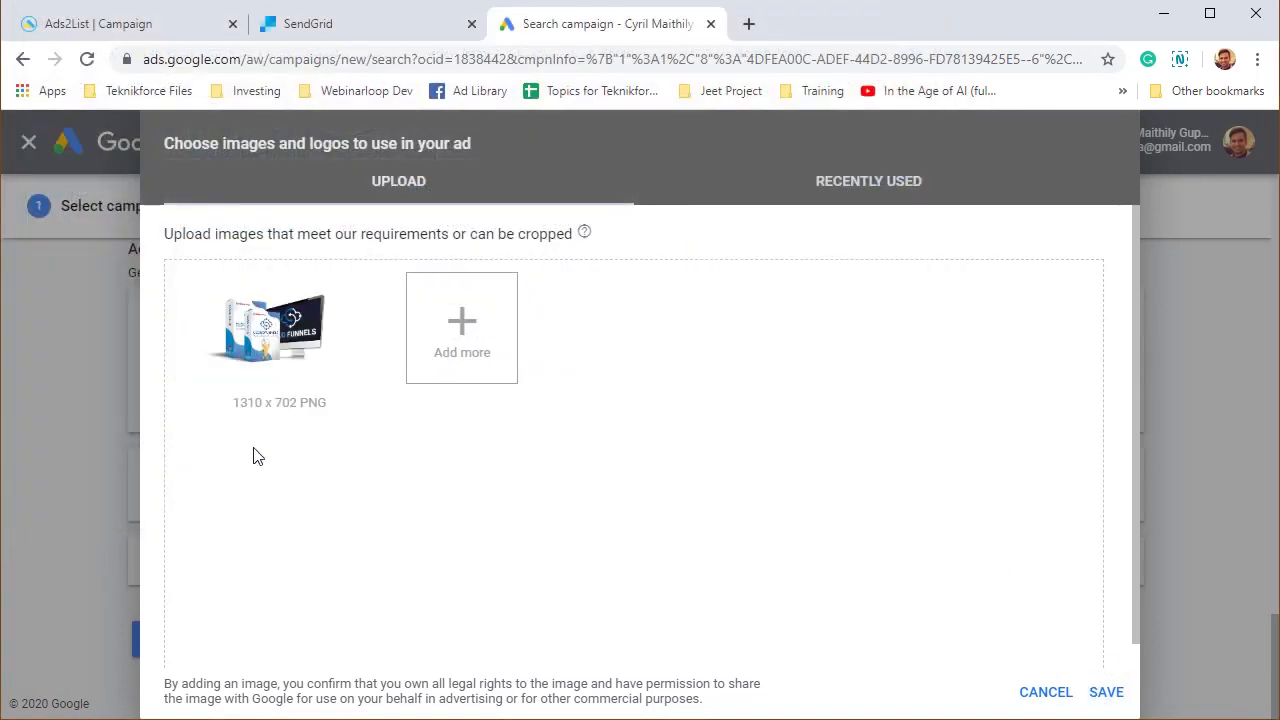
pyautogui.click(261, 354)
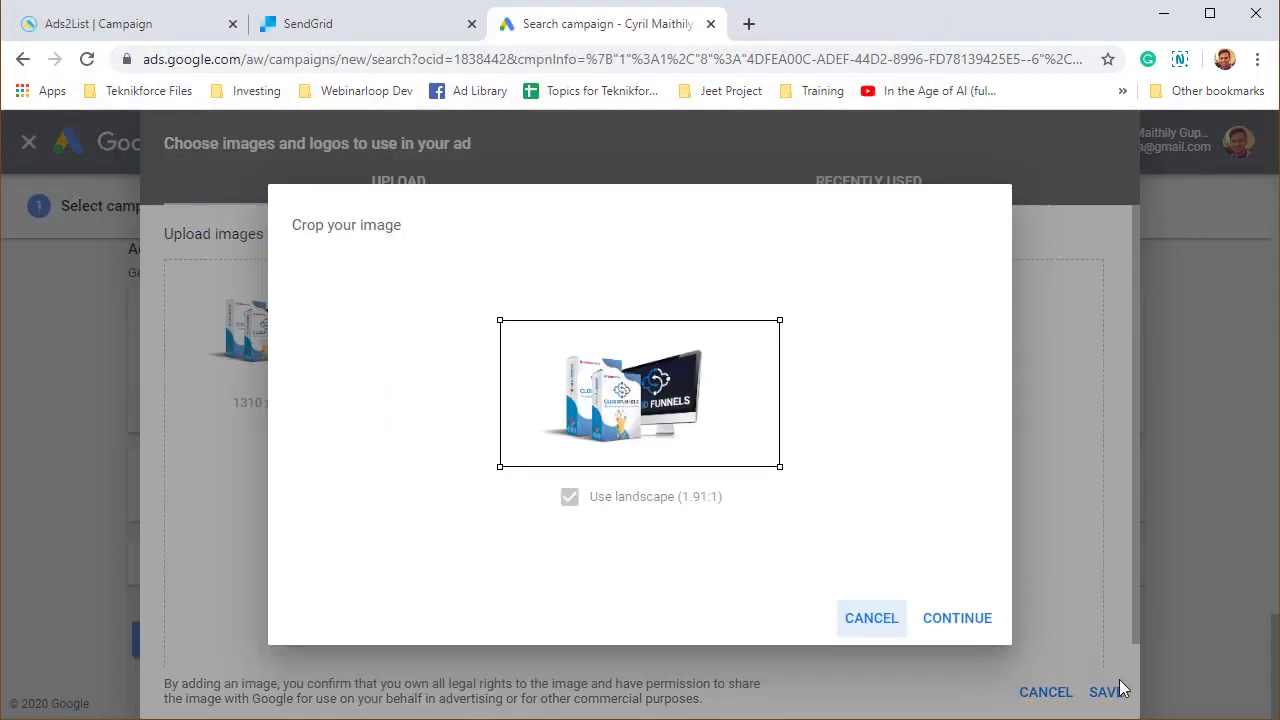
pyautogui.click(945, 626)
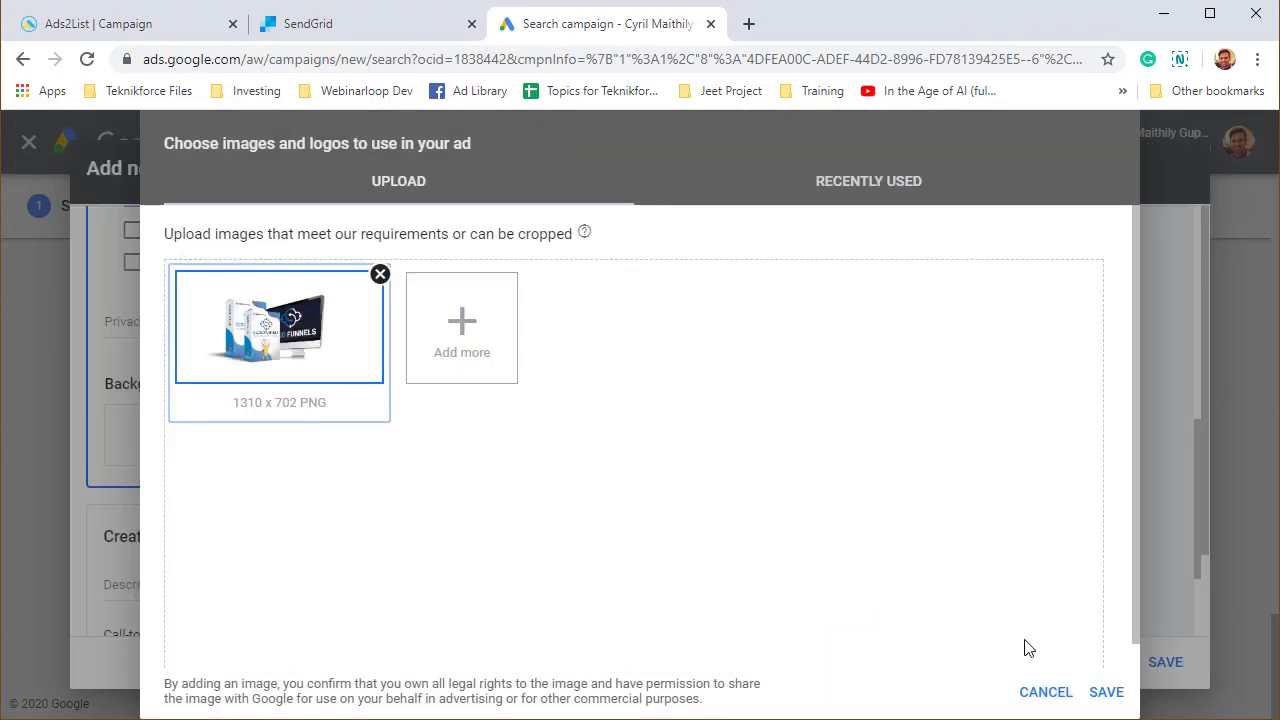
pyautogui.click(1106, 692)
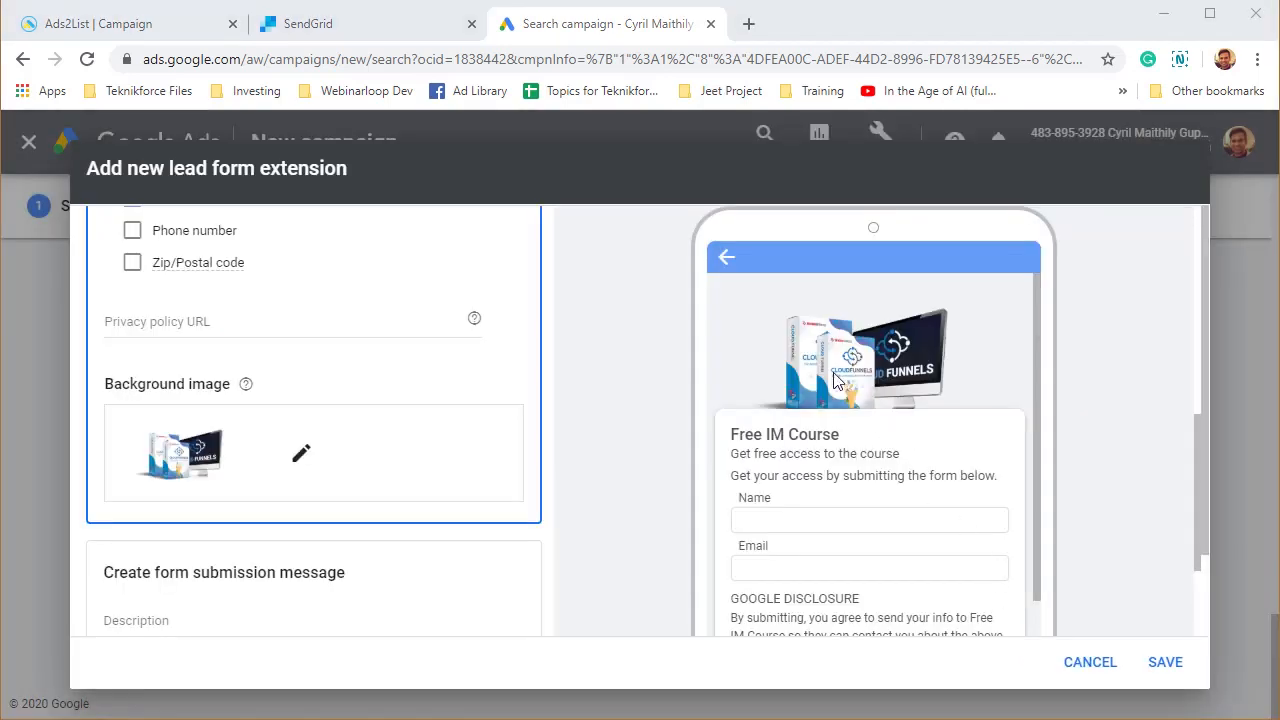
pyautogui.scroll(-4, 288, 546)
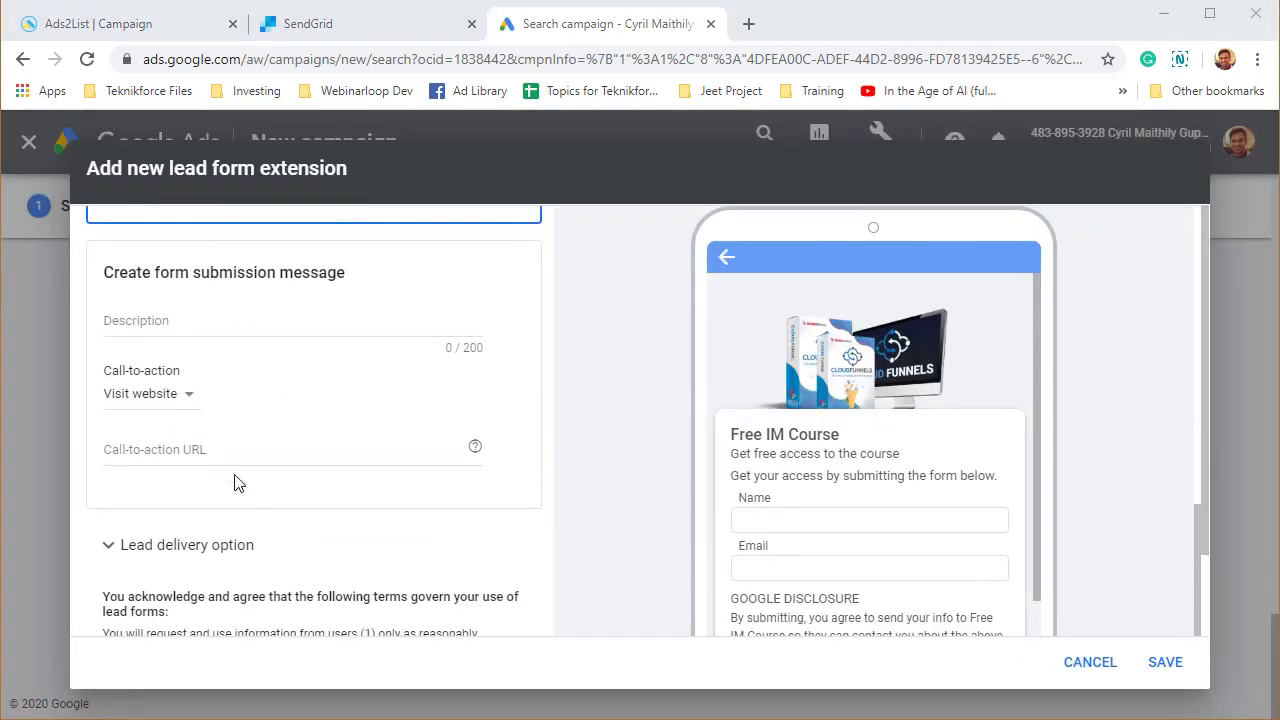
pyautogui.click(211, 320)
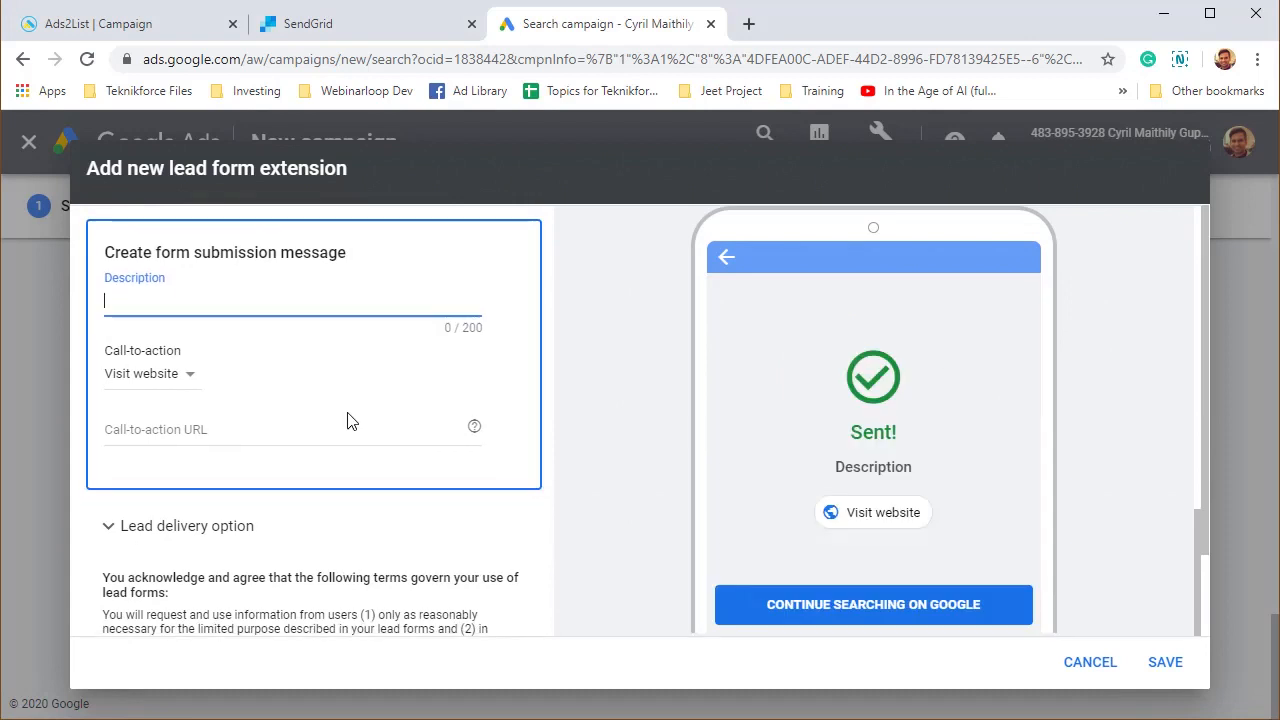
# Enter 'Thank you for signing up!' and the teknikforce.com link, keeping Visit website as the call-to-action.
pyautogui.write('Thank you for signing up!')
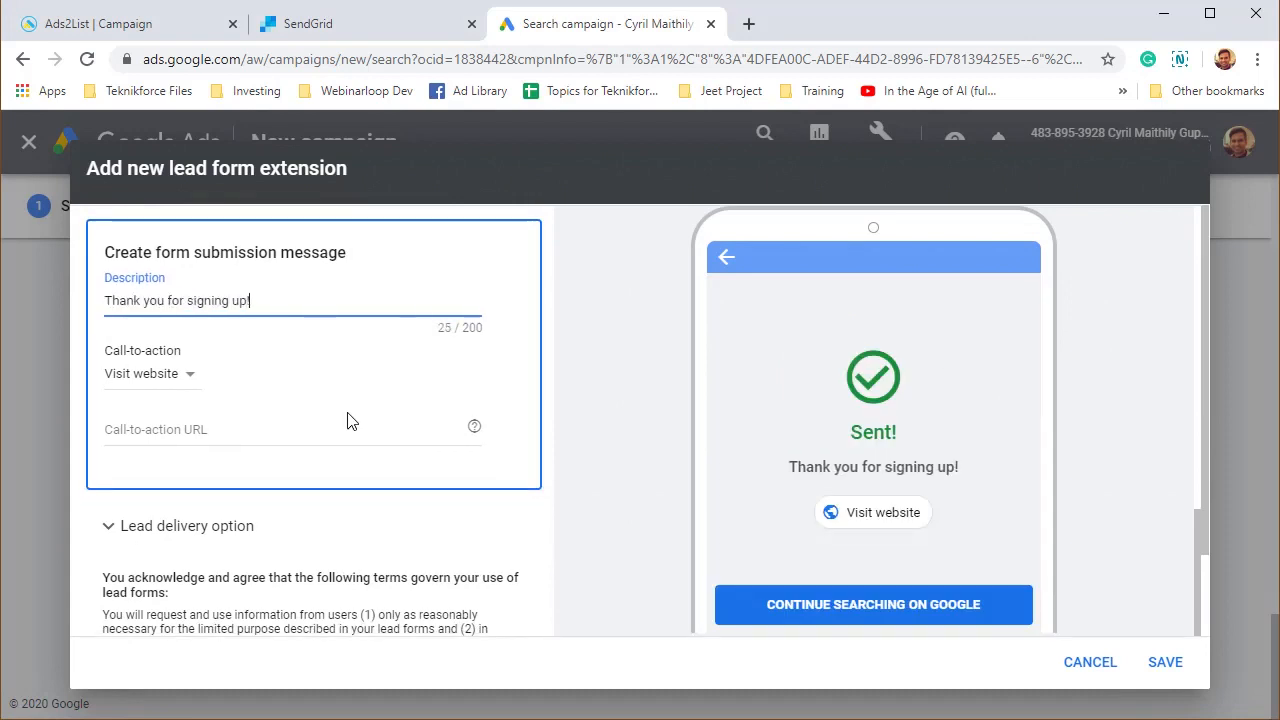
pyautogui.click(221, 430)
pyautogui.write('http://teknikforce.com')
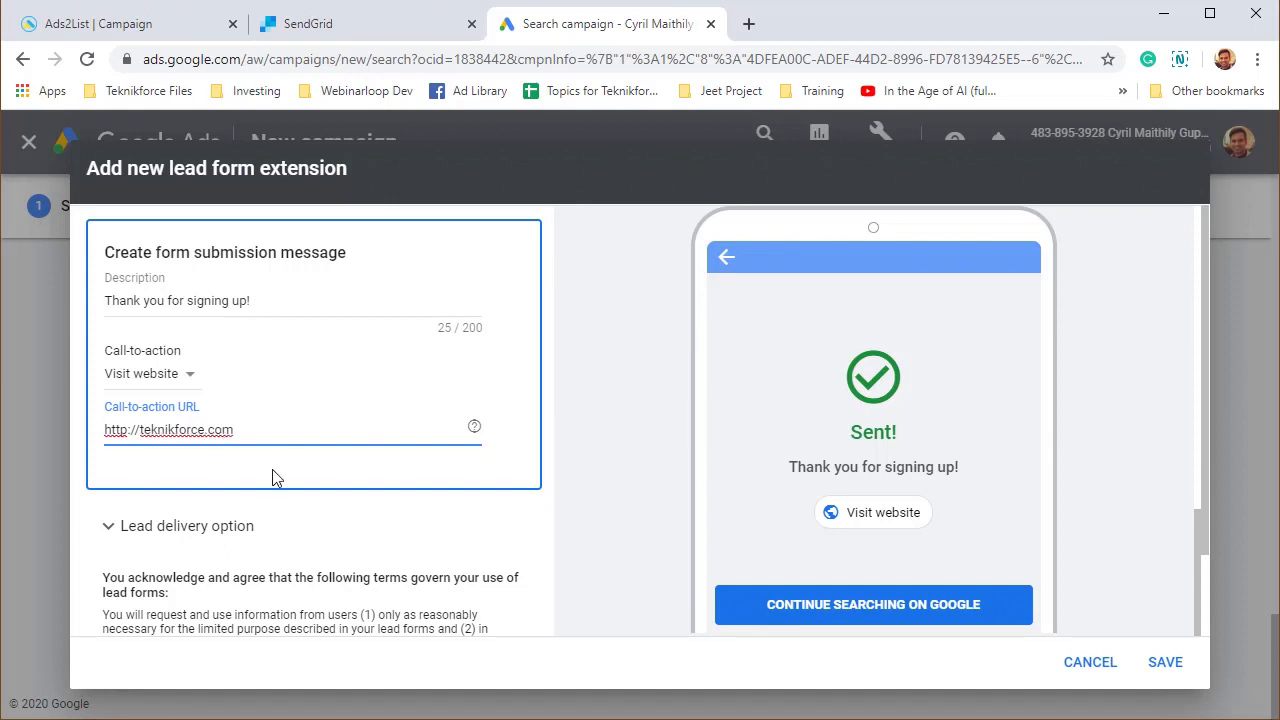
pyautogui.click(180, 385)
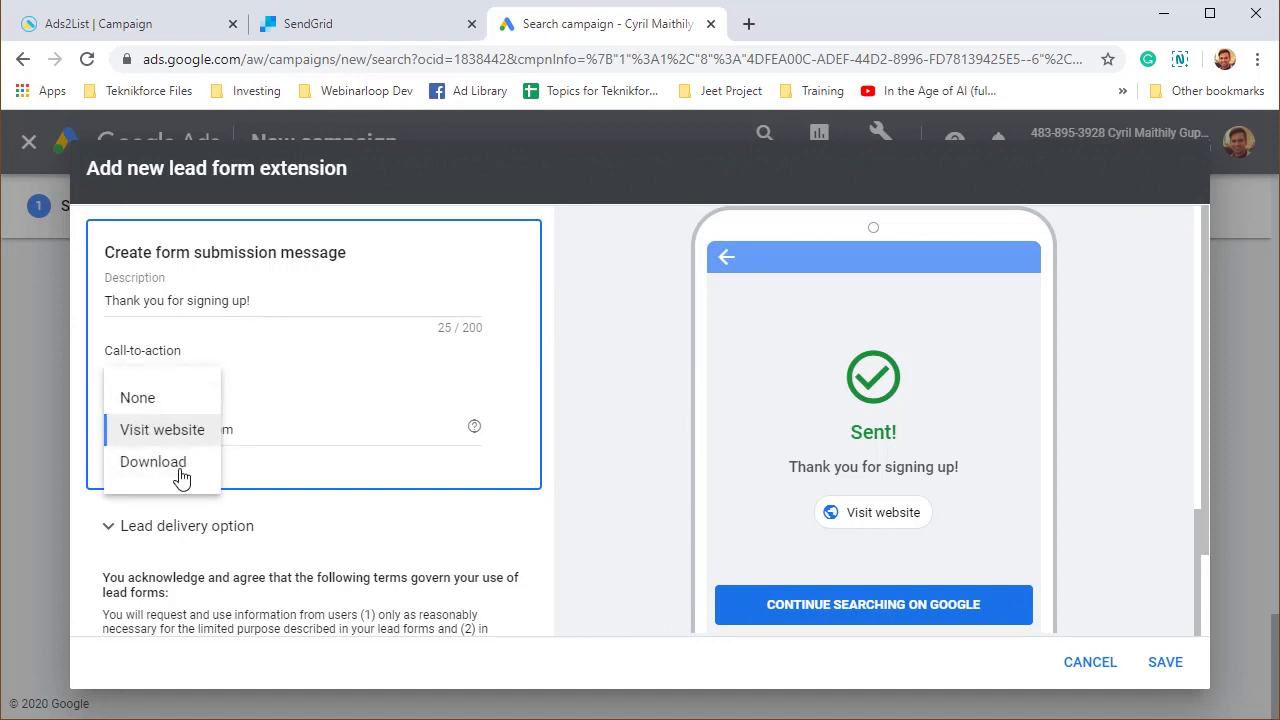
pyautogui.click(180, 475)
pyautogui.click(170, 377)
pyautogui.click(178, 418)
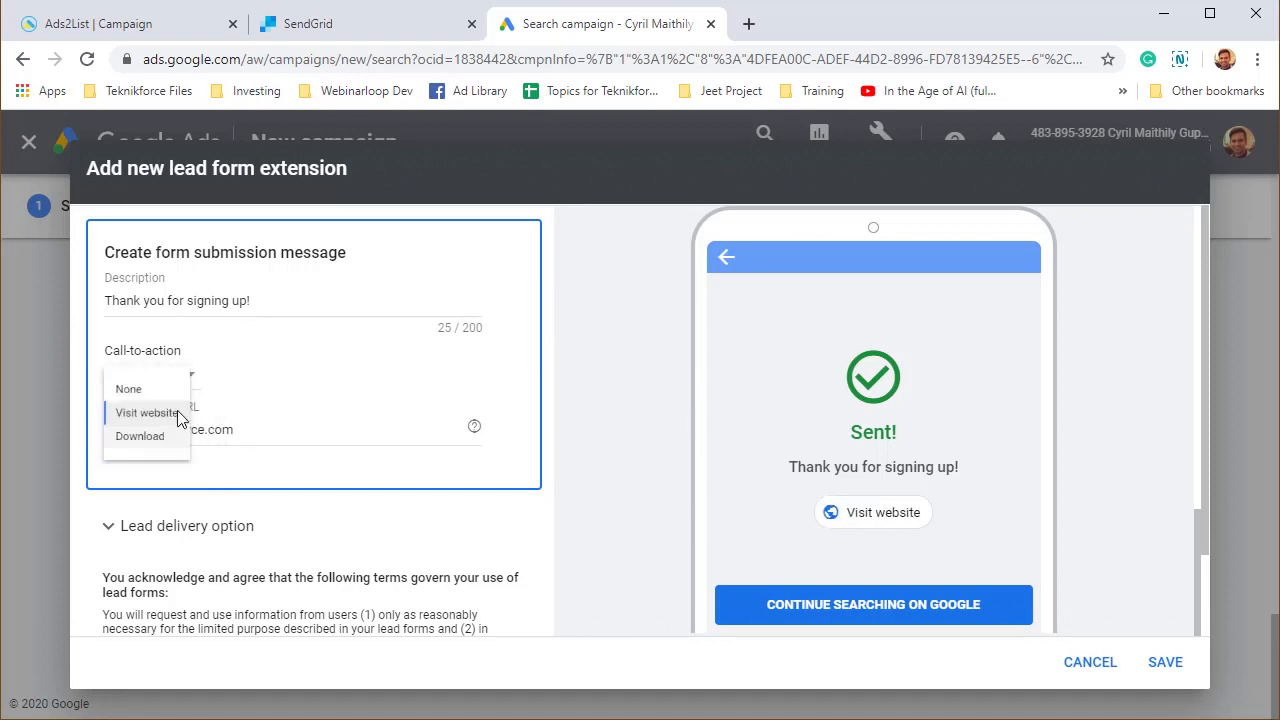
# Finish the message with 'Claim your offer using the button below.'.
pyautogui.tripleClick(266, 300)
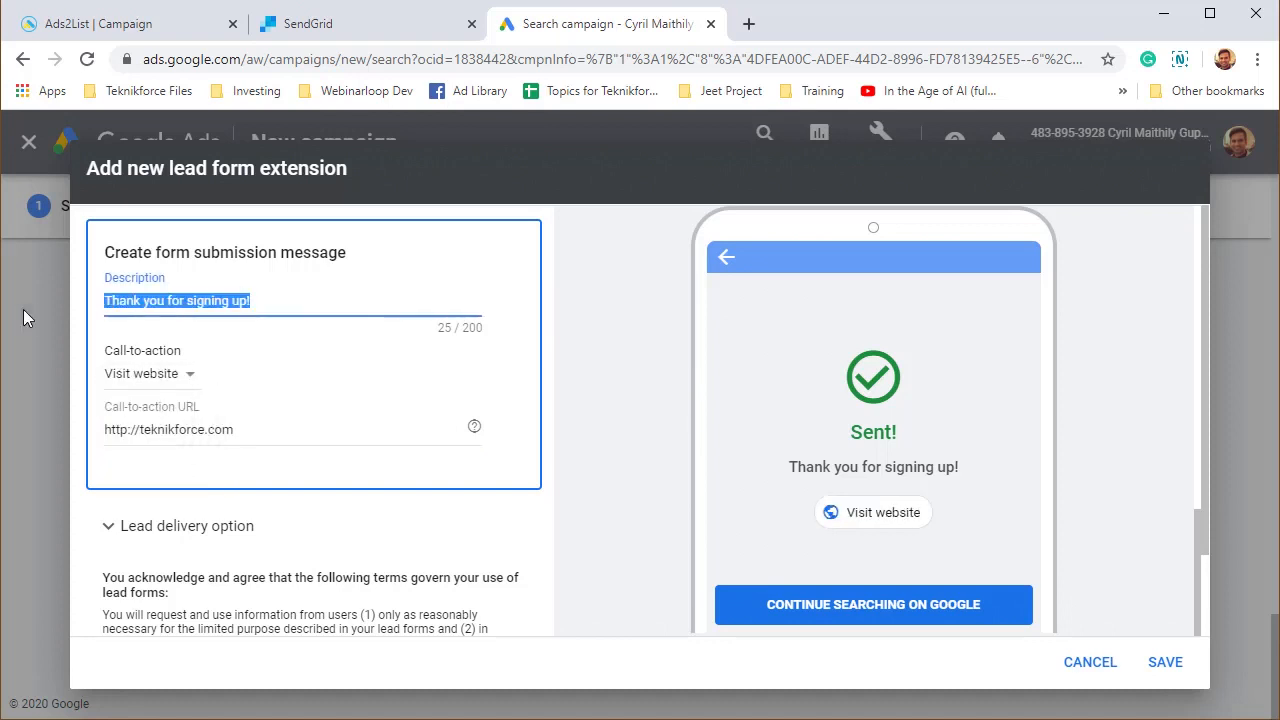
pyautogui.click(300, 307)
pyautogui.write('Claim you')
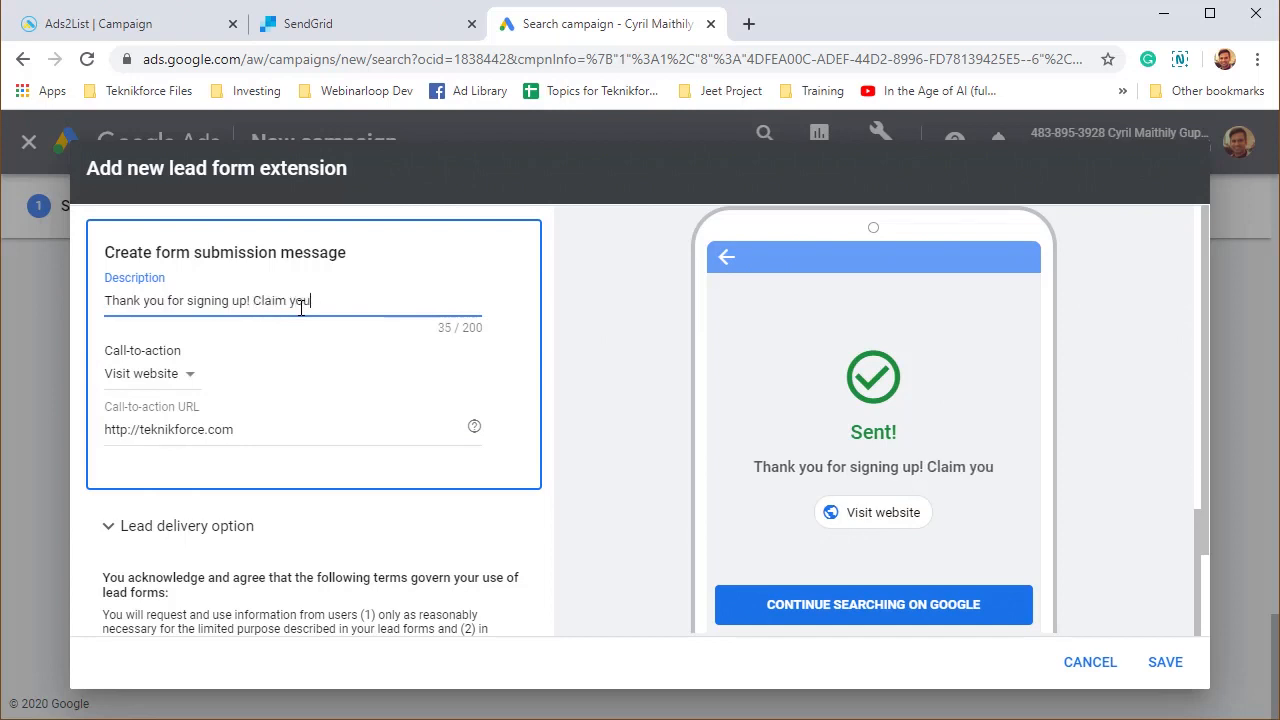
pyautogui.write('r offer')
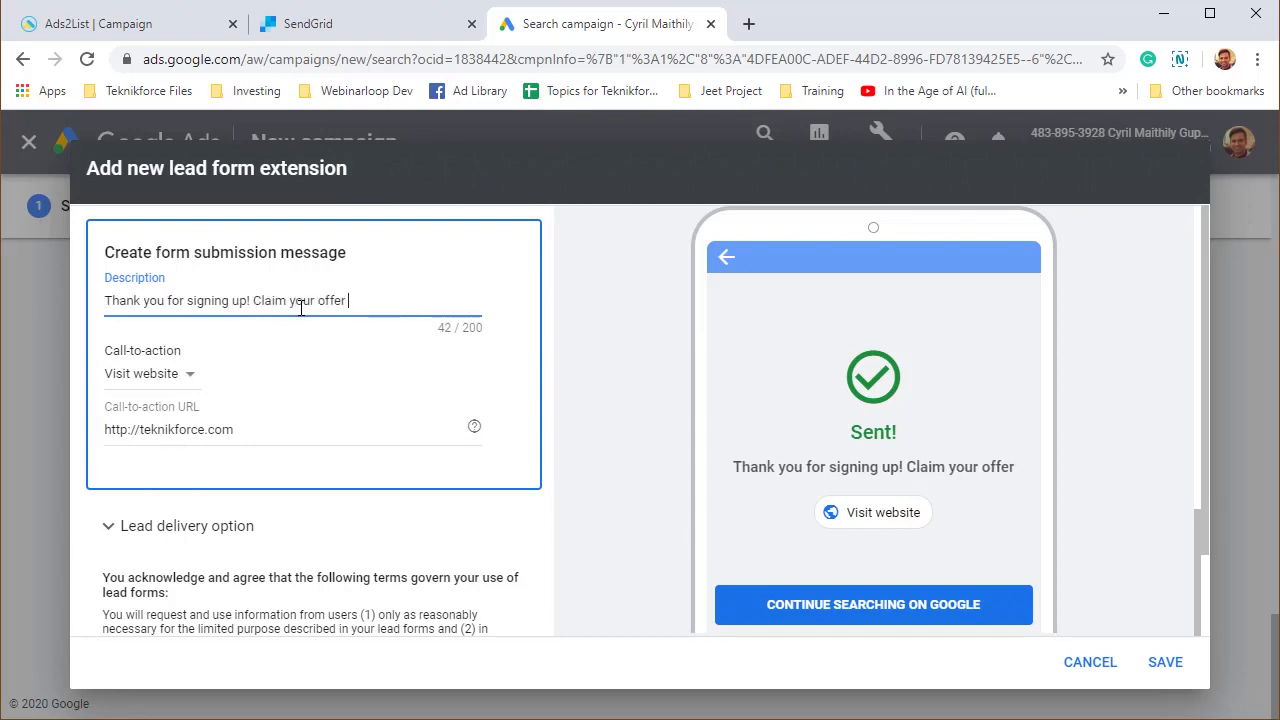
pyautogui.write(' using the button below.')
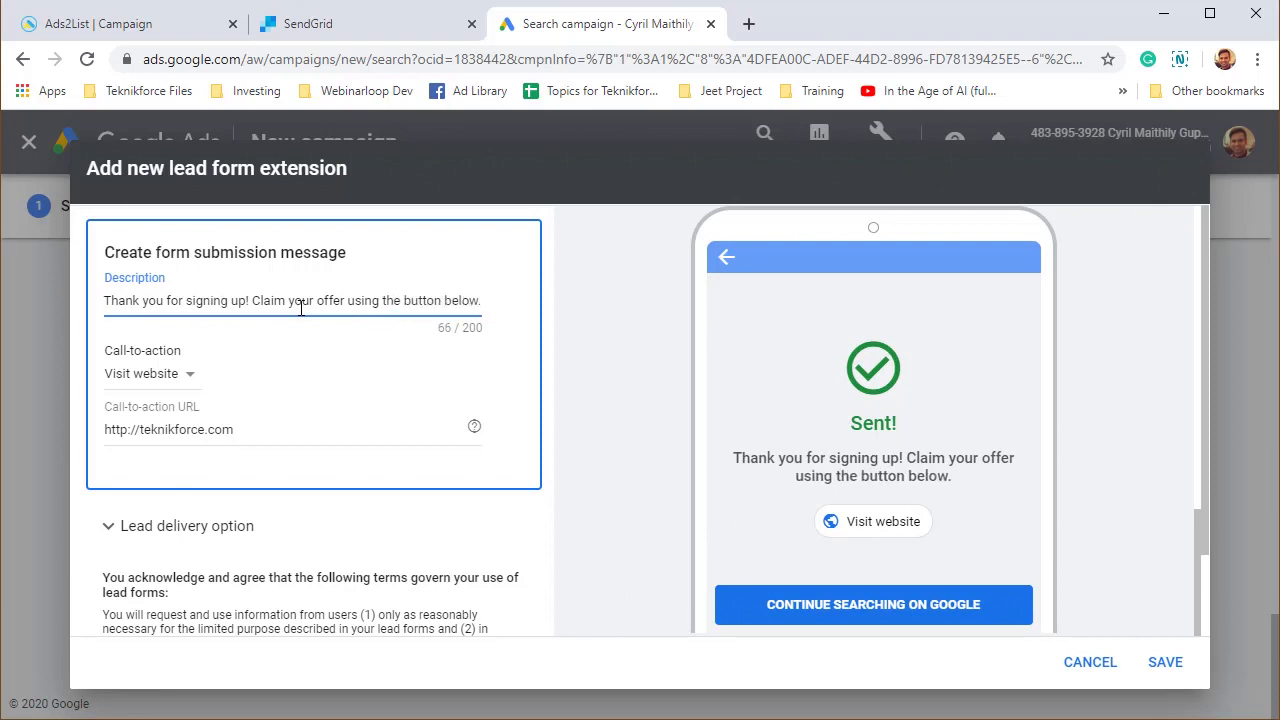
pyautogui.scroll(-3, 200, 400)
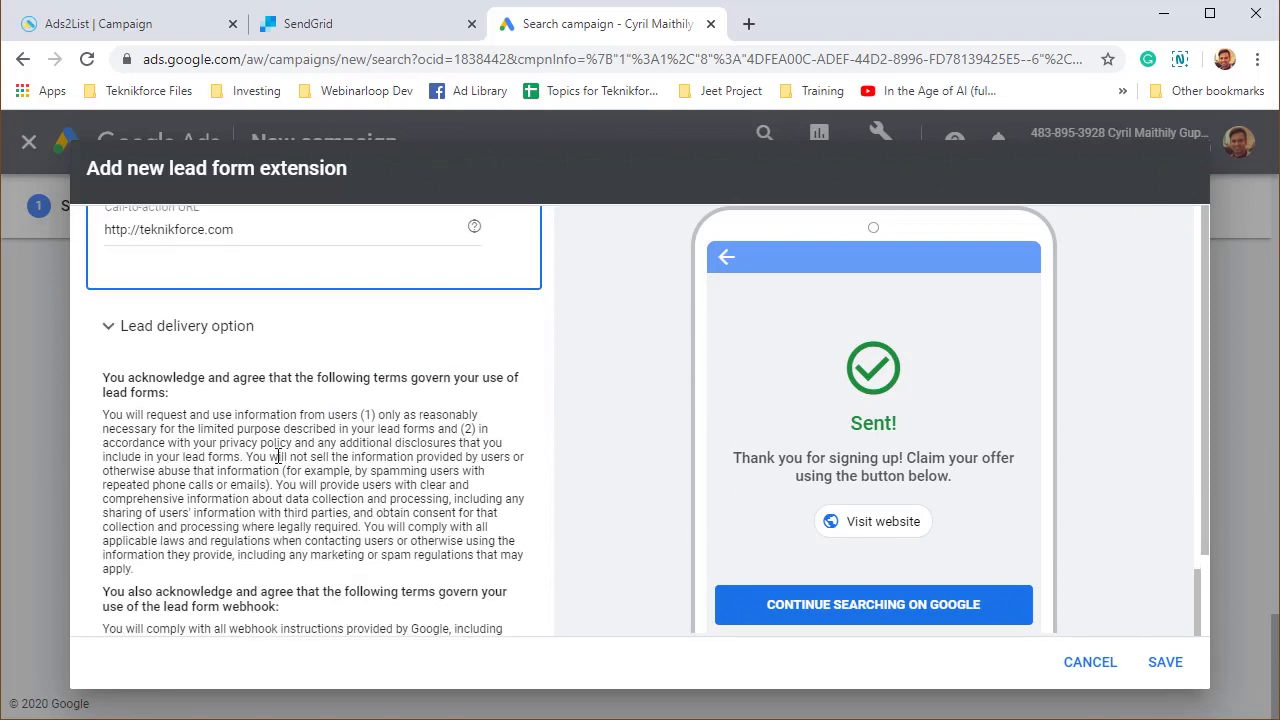
# Expand the lead delivery options and highlight the download-leads heading.
pyautogui.scroll(3, 217, 366)
pyautogui.scroll(-3, 234, 391)
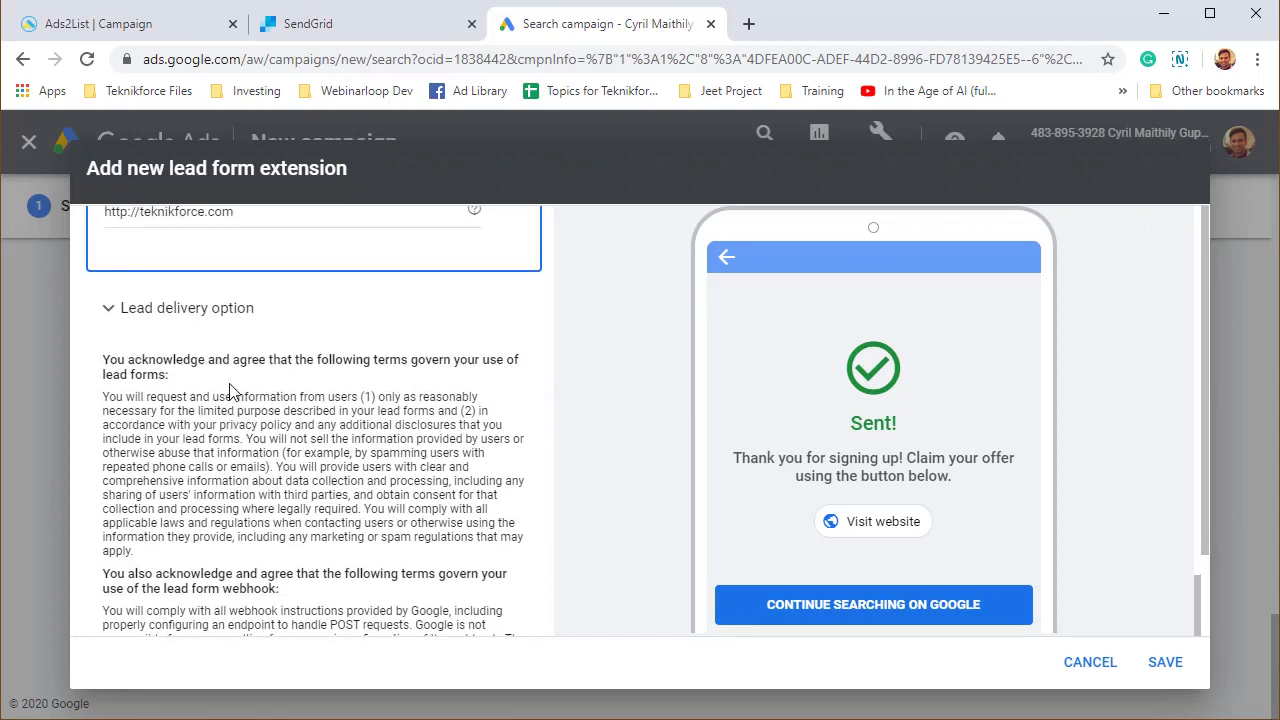
pyautogui.click(222, 313)
pyautogui.scroll(-1, 236, 362)
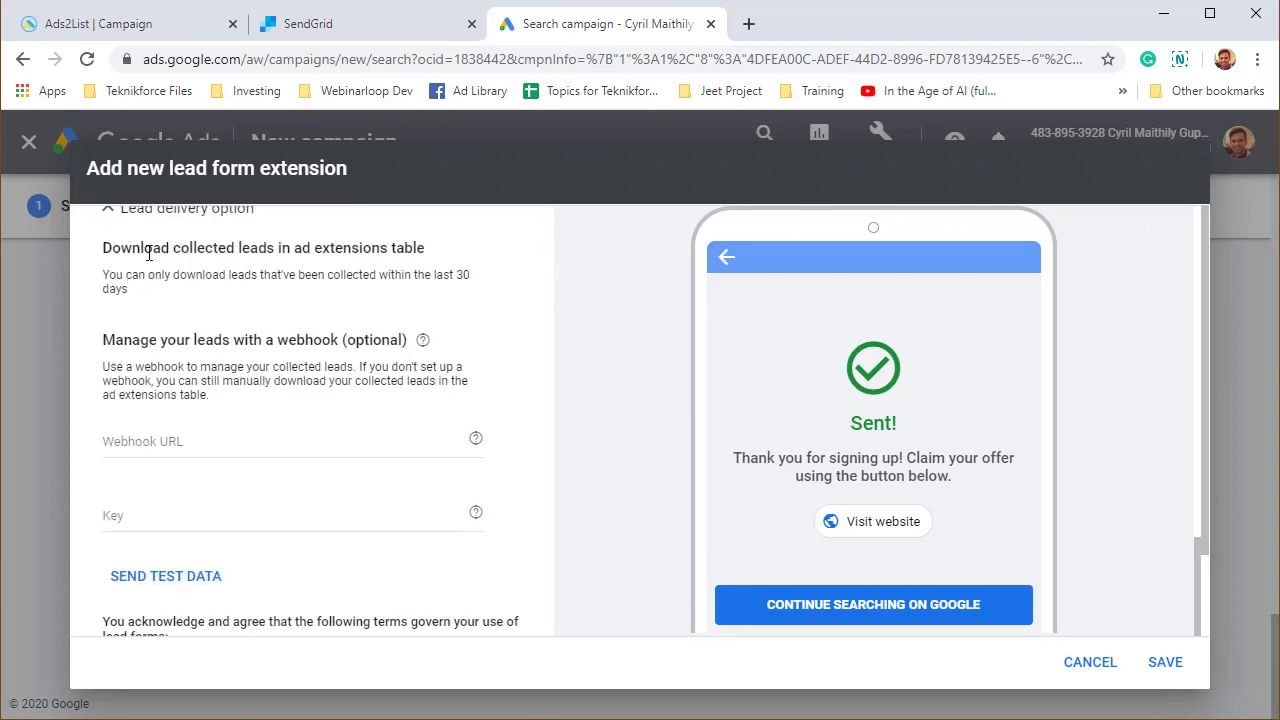
pyautogui.moveTo(121, 249); pyautogui.dragTo(428, 249)
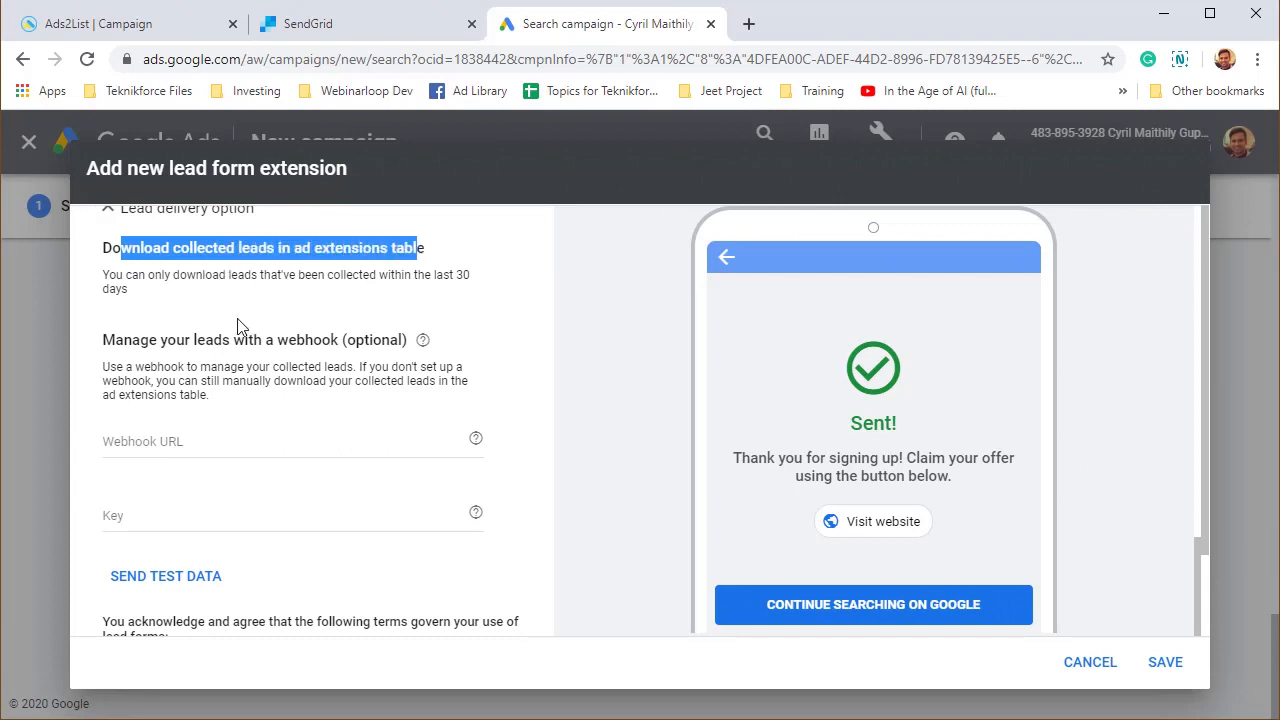
pyautogui.moveTo(231, 340); pyautogui.dragTo(222, 340)
pyautogui.moveTo(113, 249); pyautogui.dragTo(432, 416)
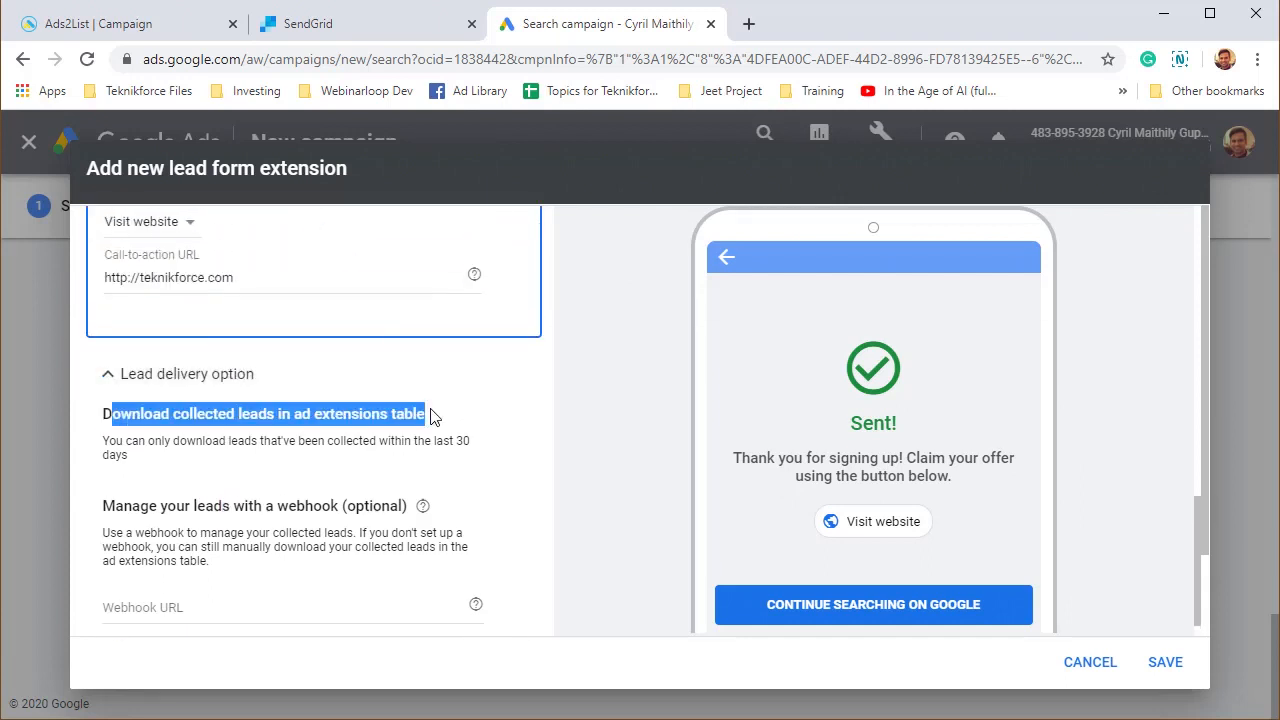
pyautogui.click(401, 471)
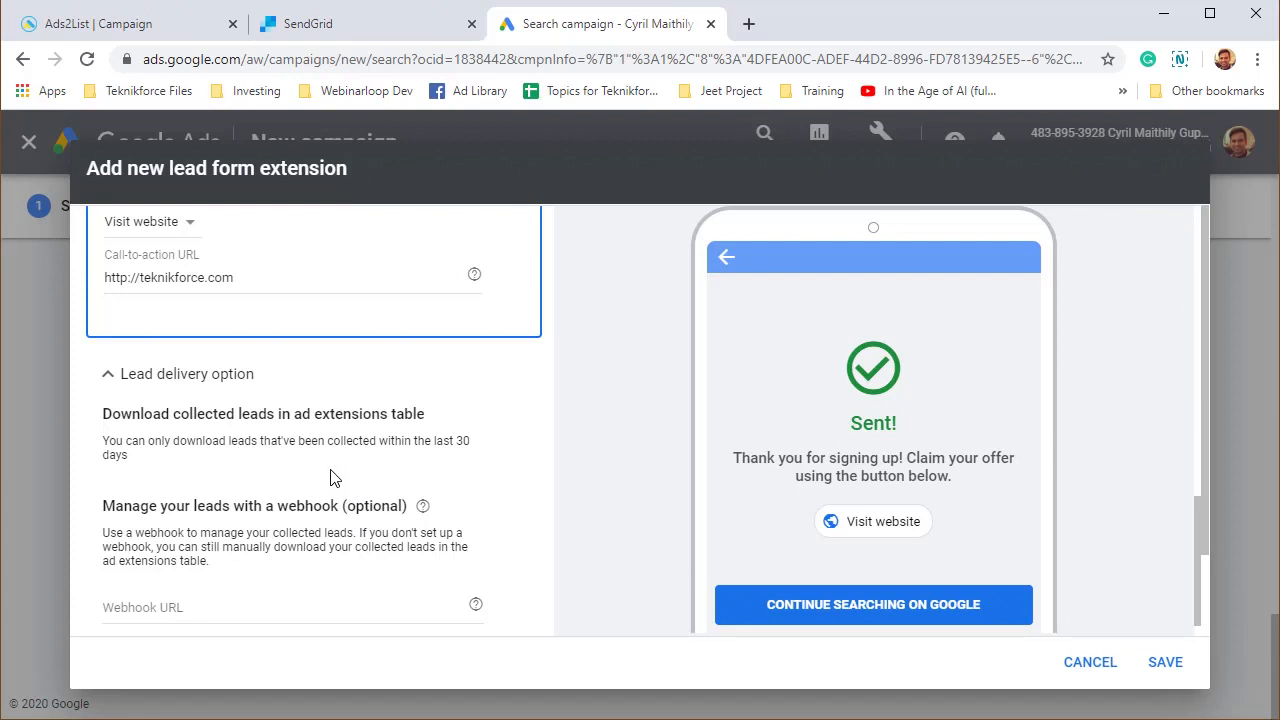
# Scroll to the webhook section, highlight its heading, and switch to the Ads2List campaign page.
pyautogui.scroll(-1, 258, 490)
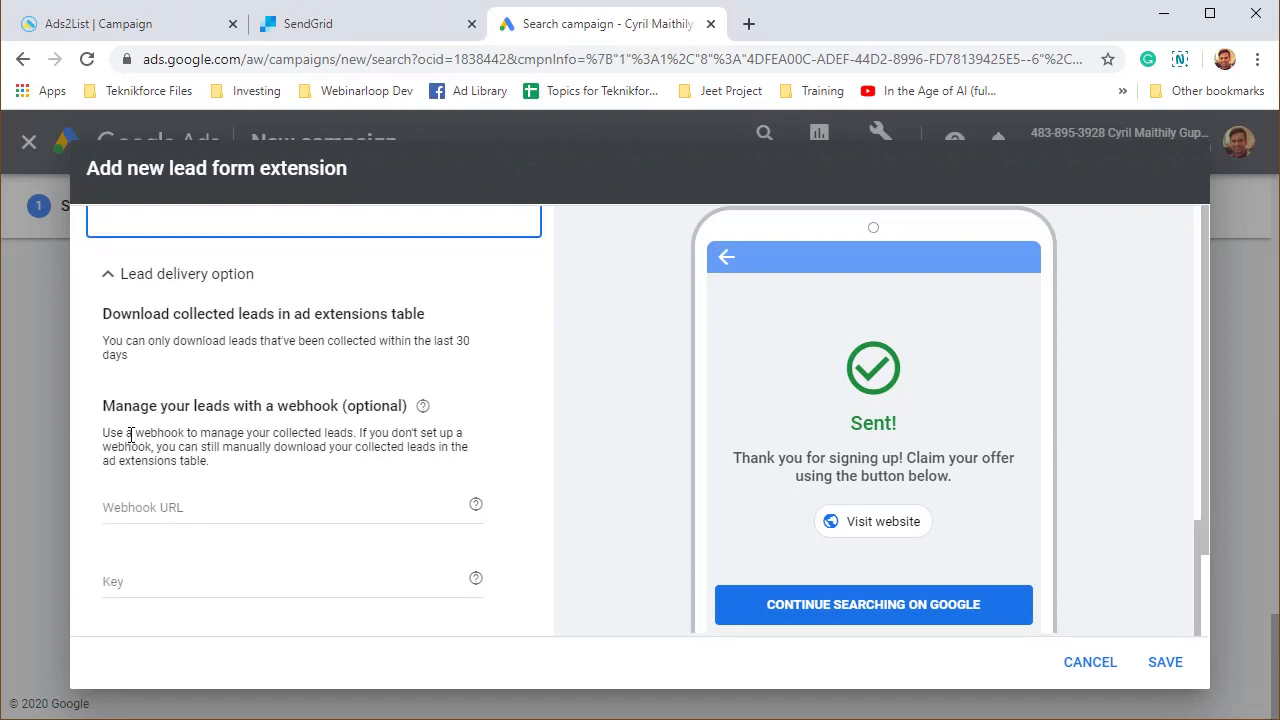
pyautogui.moveTo(116, 406); pyautogui.dragTo(358, 410)
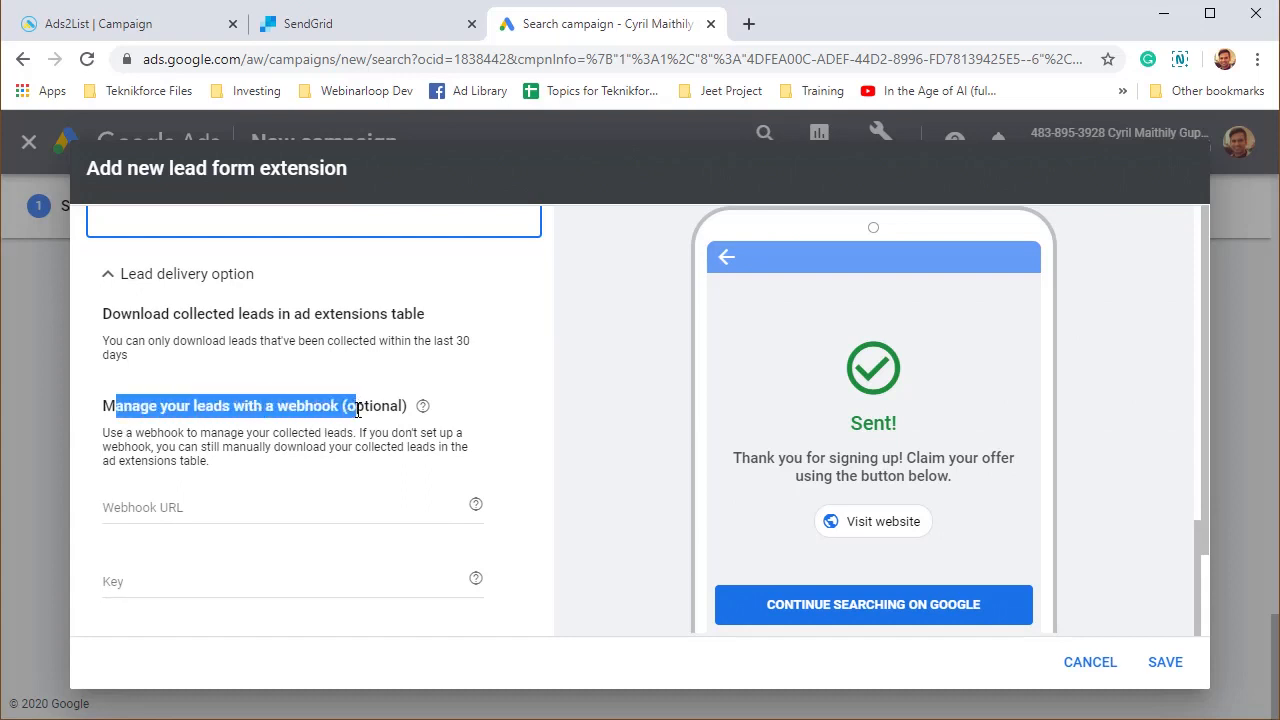
pyautogui.click(140, 26)
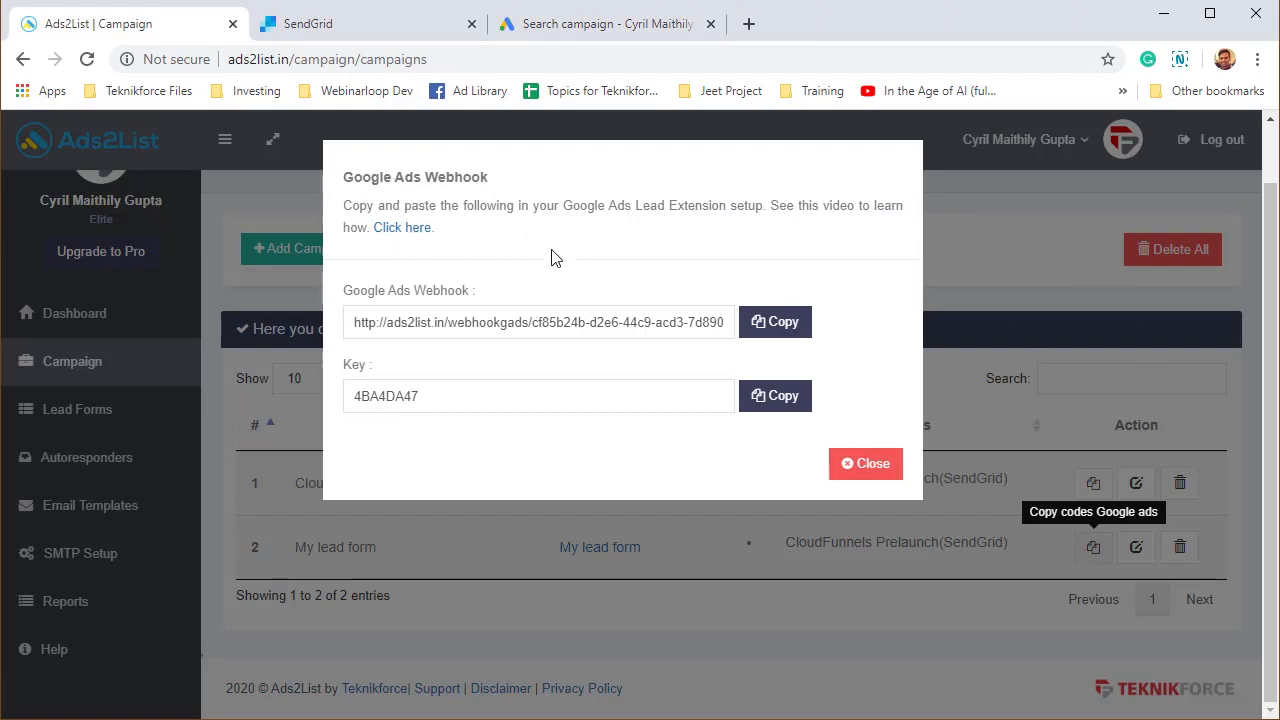
# Copy the Ads2List webhook URL into the lead form's Webhook URL field.
pyautogui.click(775, 321)
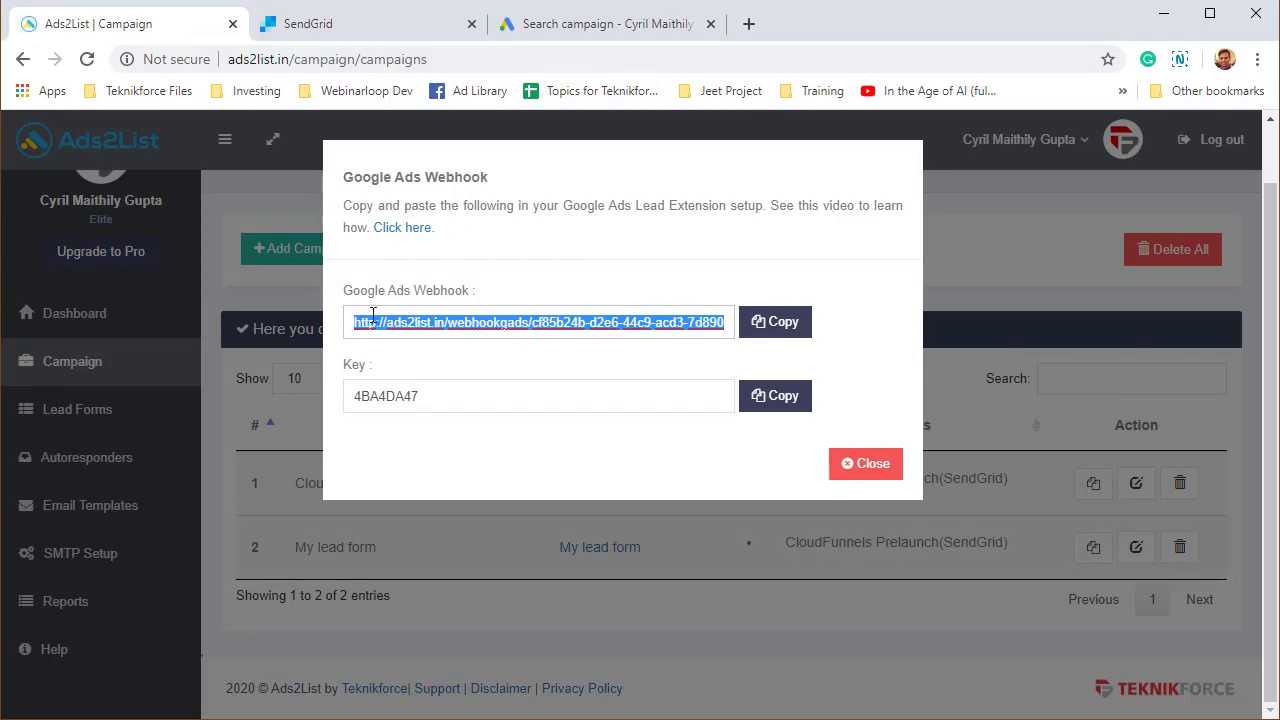
pyautogui.click(507, 35)
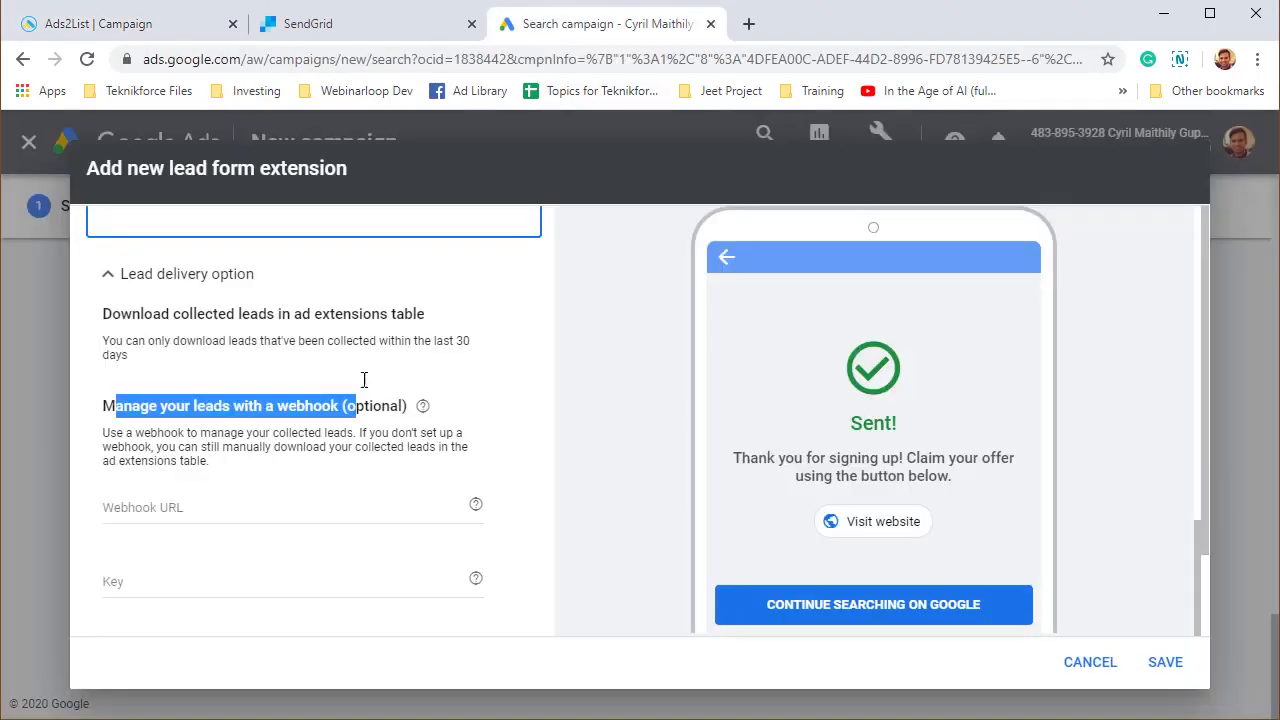
pyautogui.click(280, 511)
pyautogui.hotkey('ctrl', 'v')
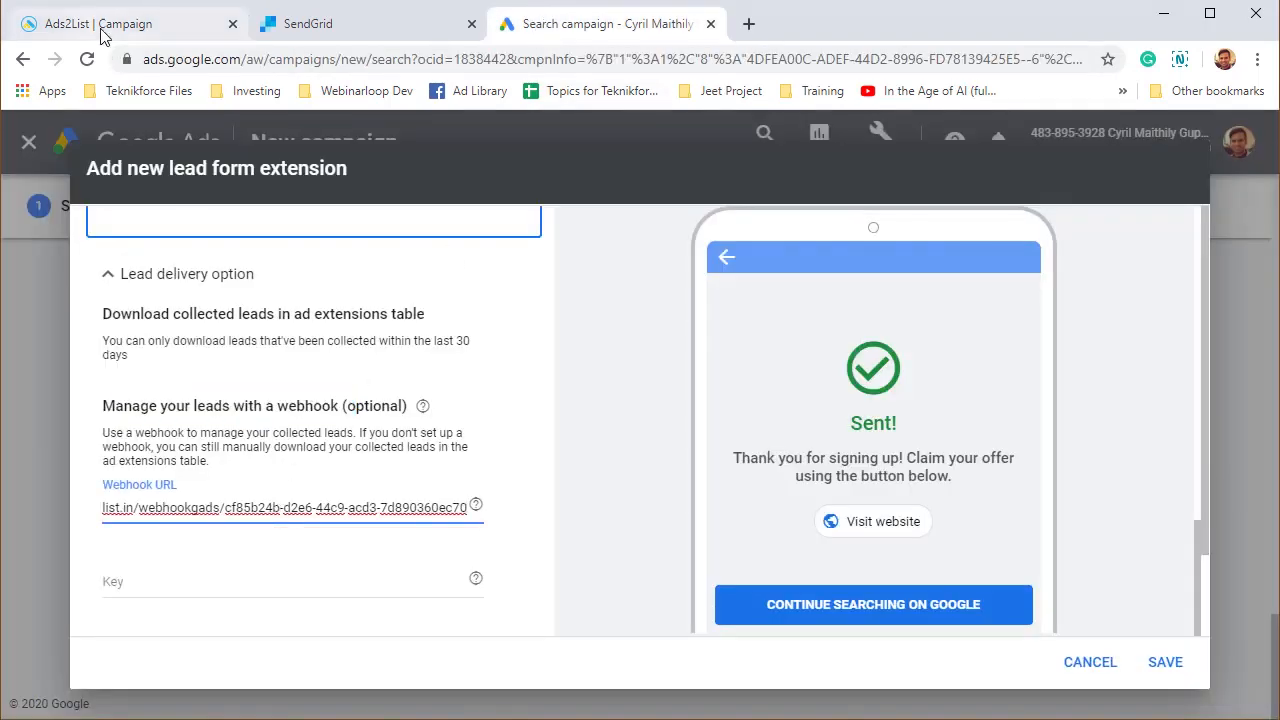
pyautogui.click(112, 24)
pyautogui.doubleClick(376, 396)
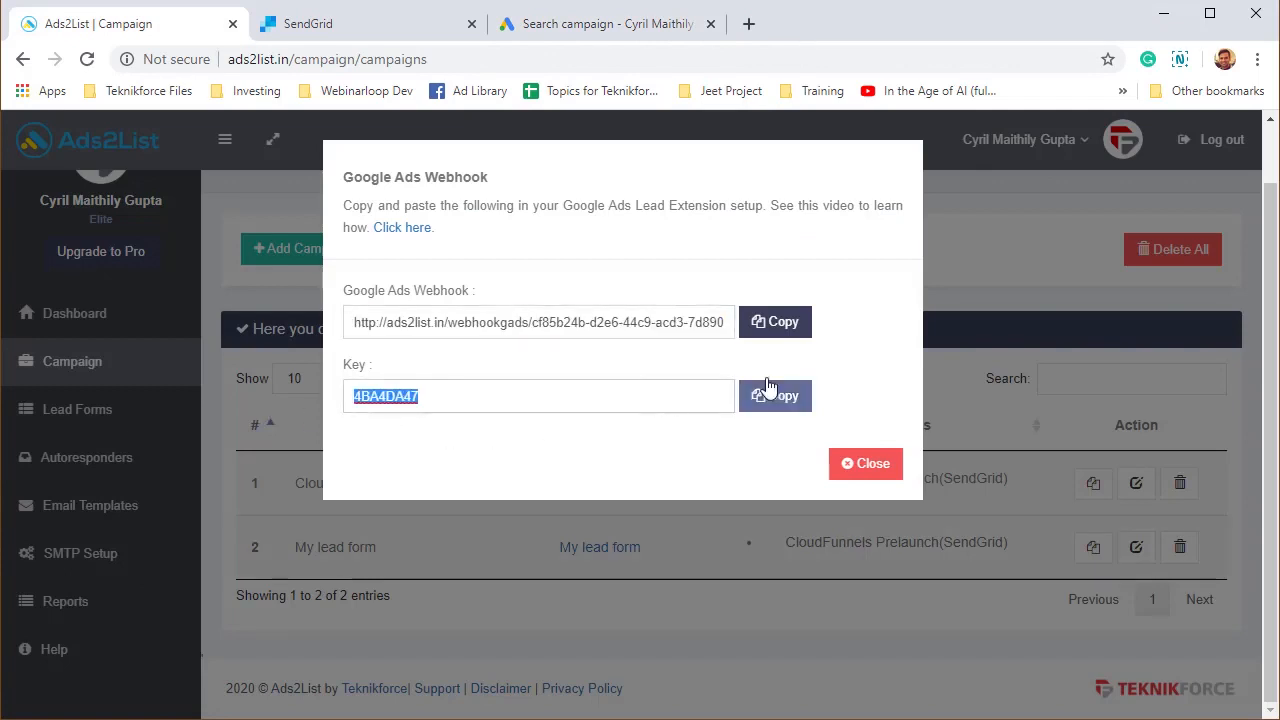
pyautogui.click(786, 400)
pyautogui.click(609, 28)
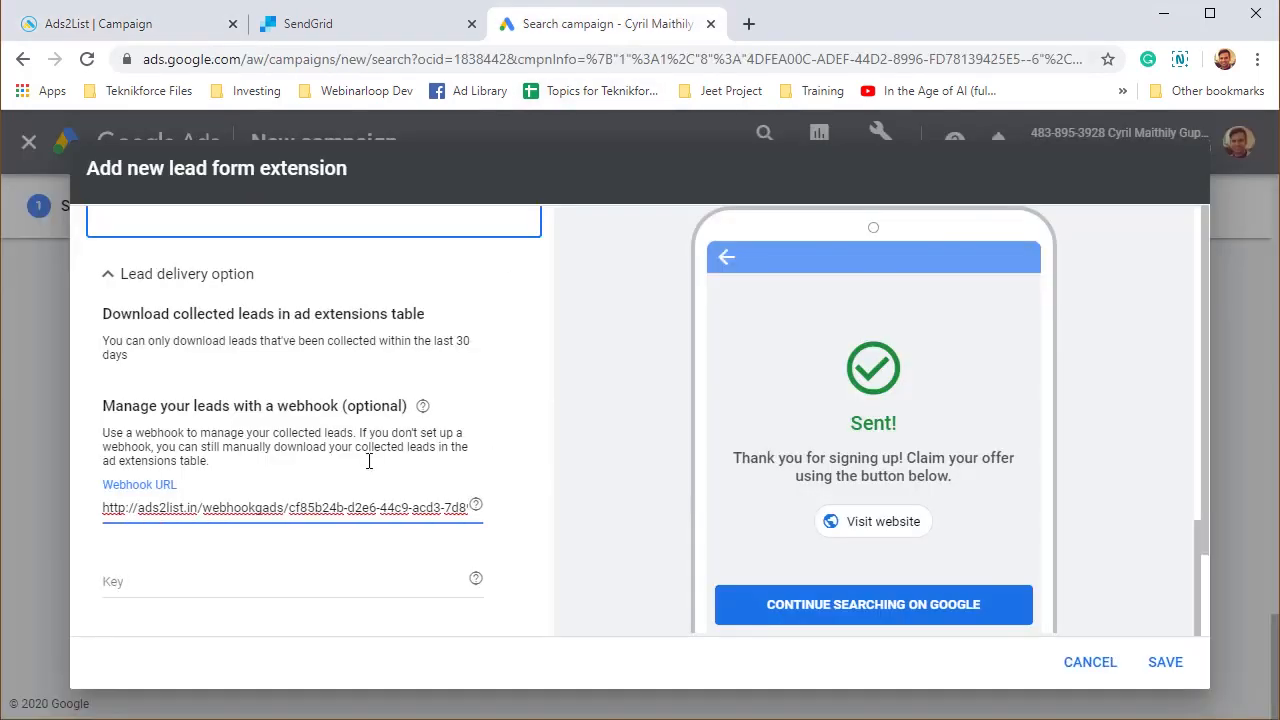
pyautogui.click(331, 580)
pyautogui.scroll(-2, 350, 543)
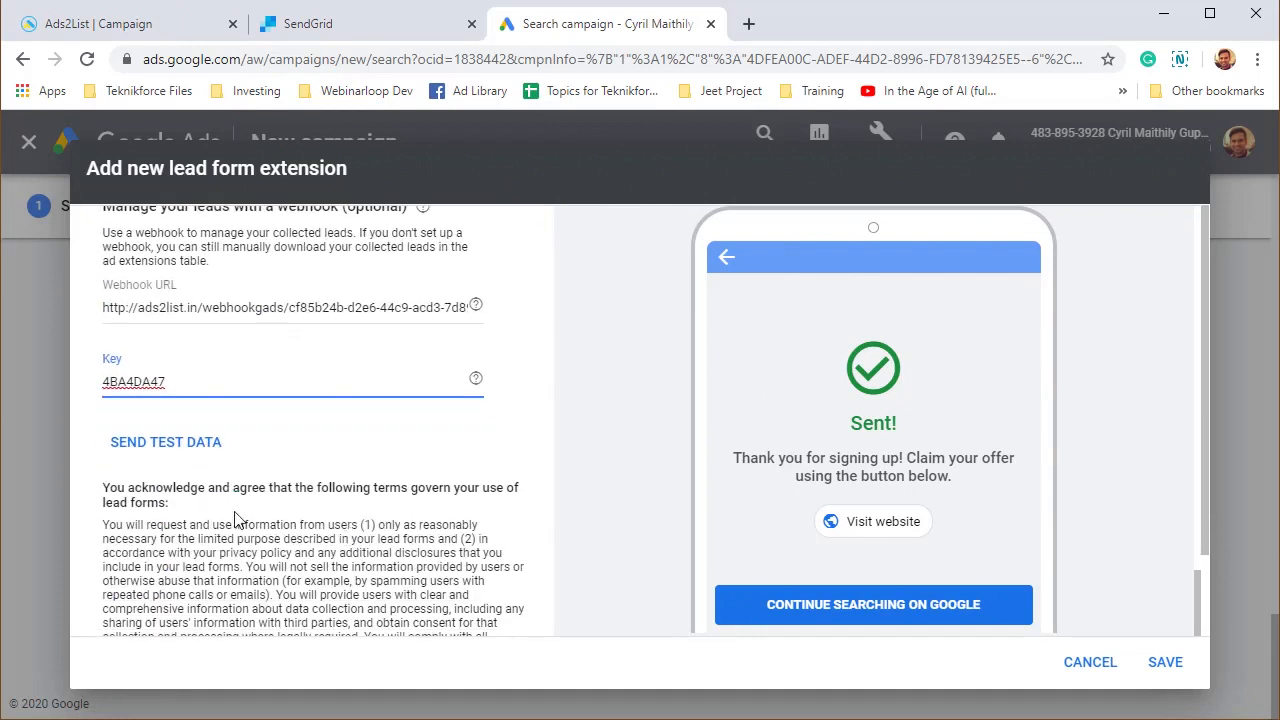
pyautogui.click(195, 455)
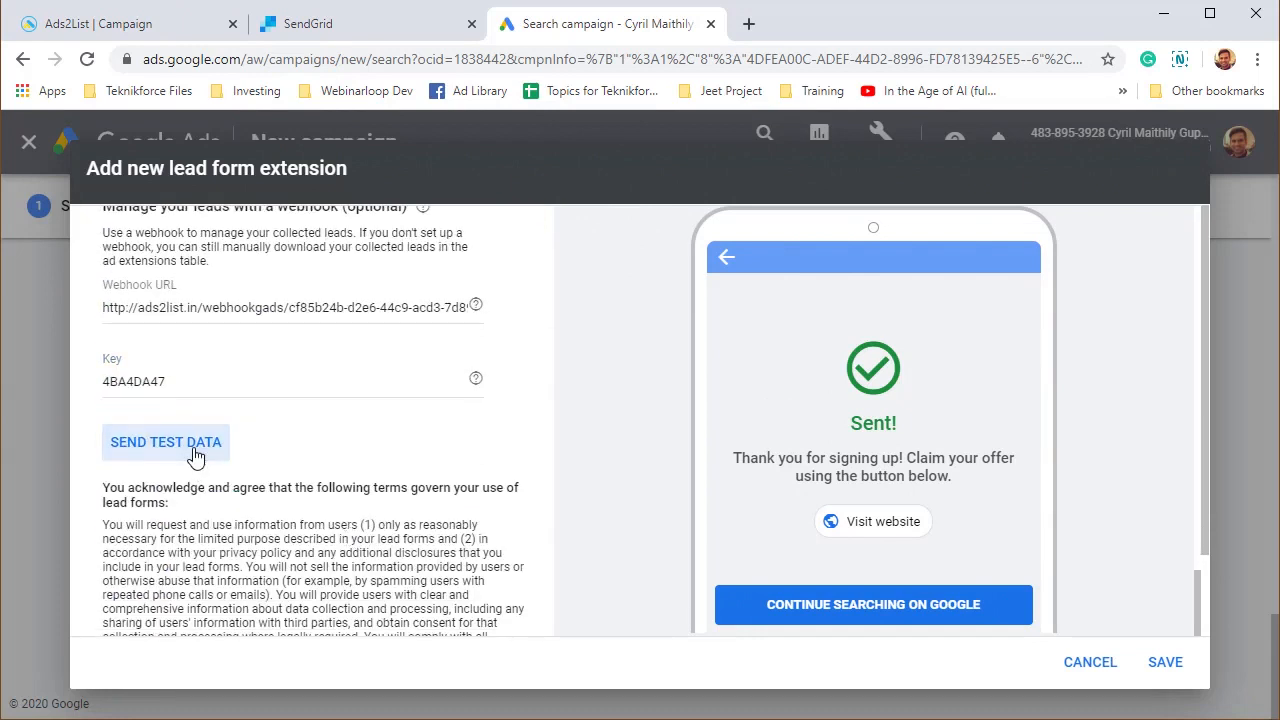
# Check the 'Test data sent' confirmation, then save the new lead form extension.
pyautogui.scroll(-1, 256, 553)
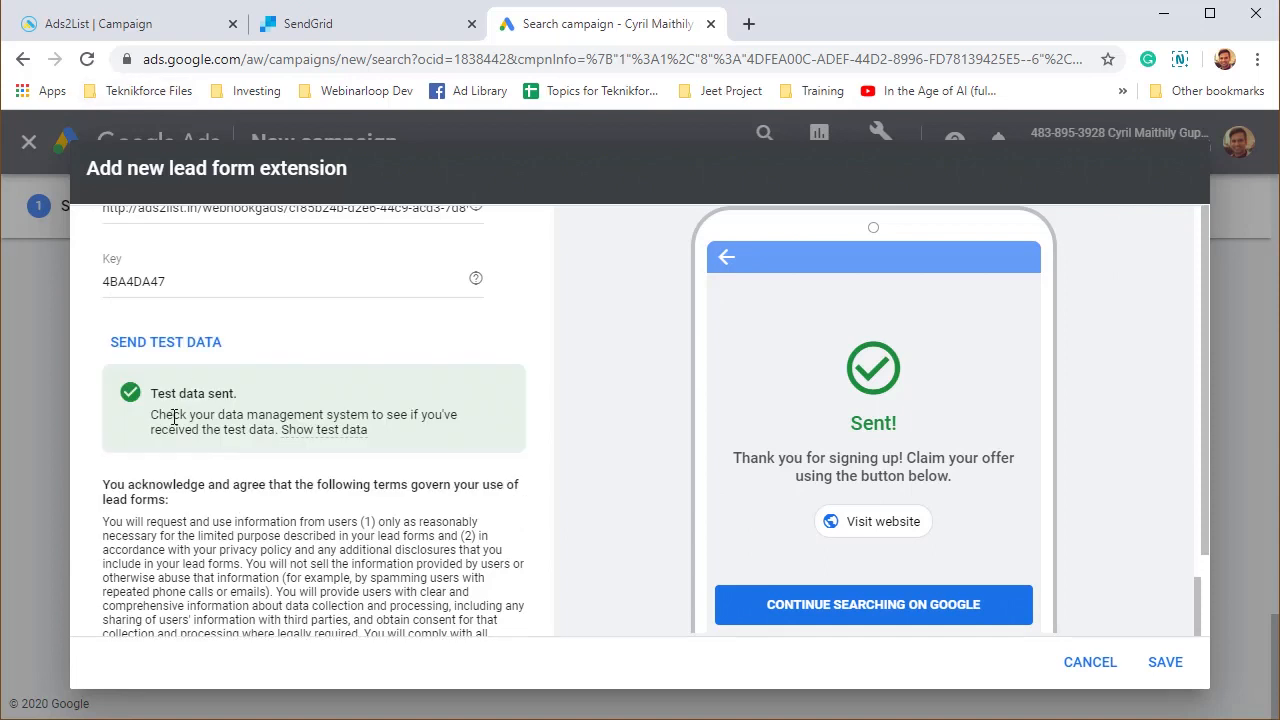
pyautogui.tripleClick(174, 418)
pyautogui.click(165, 398)
pyautogui.scroll(-2, 455, 518)
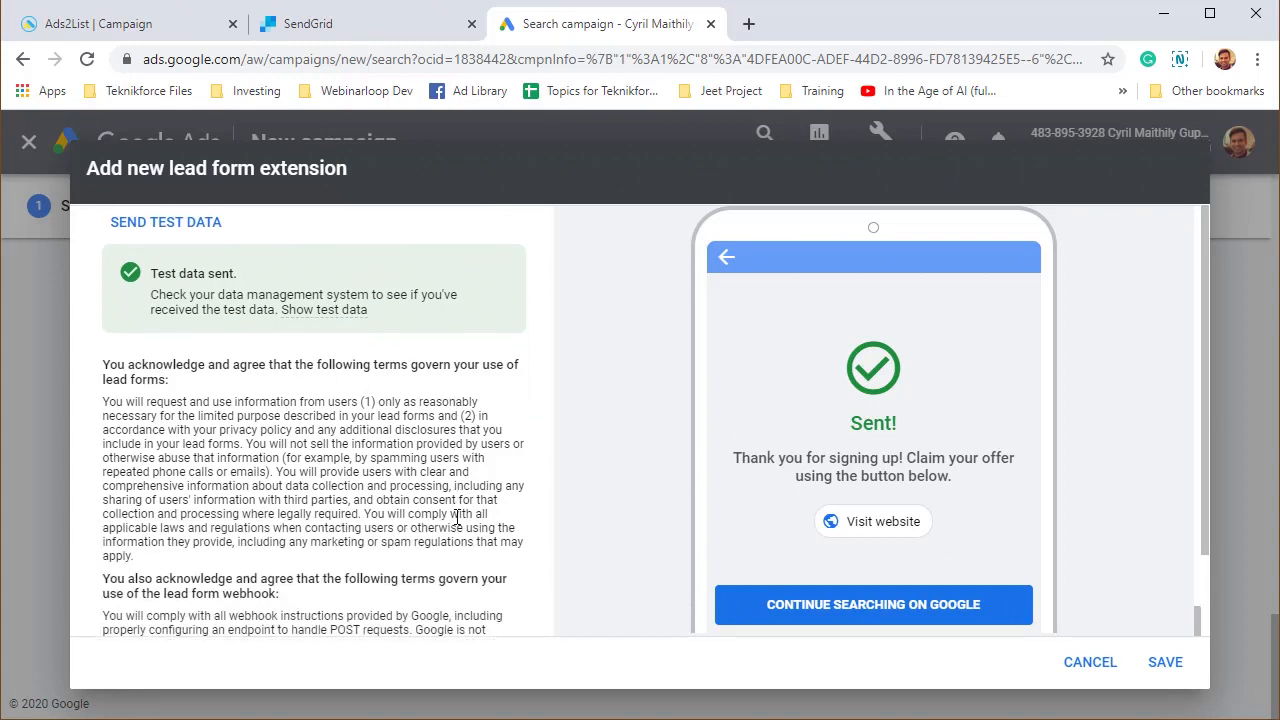
pyautogui.click(1155, 677)
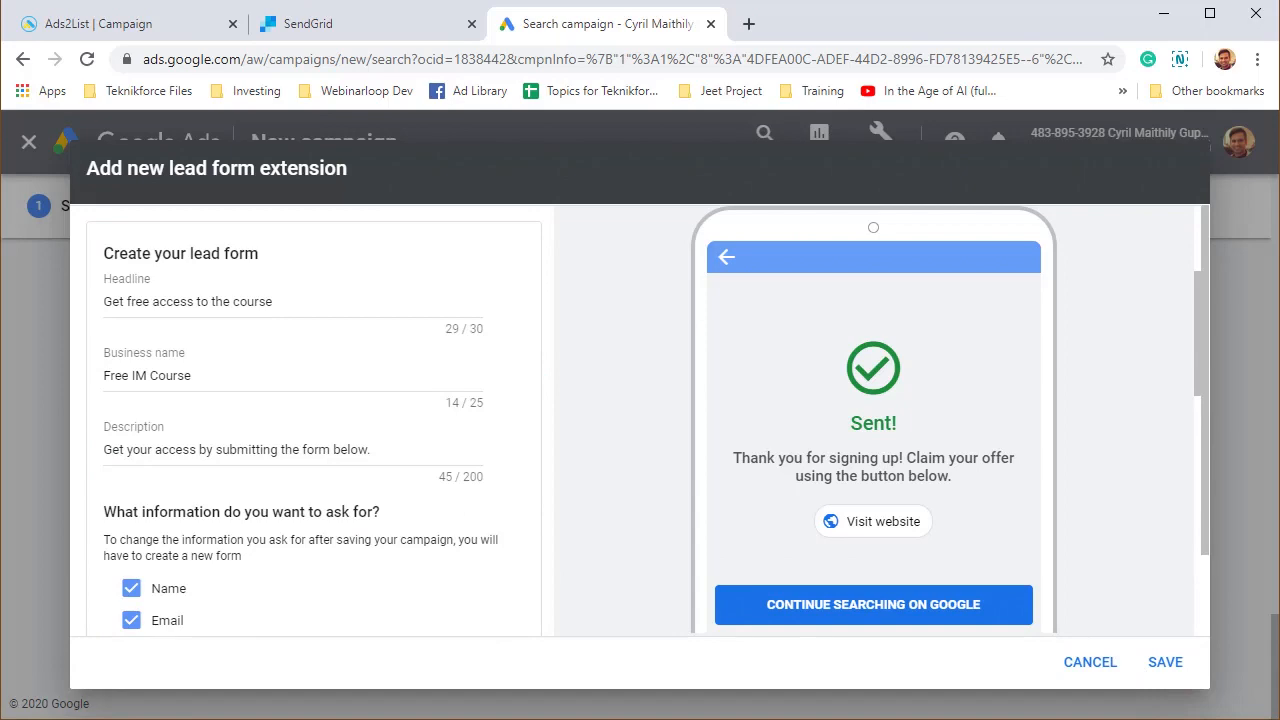
pyautogui.scroll(-3, 509, 434)
pyautogui.scroll(4, 509, 434)
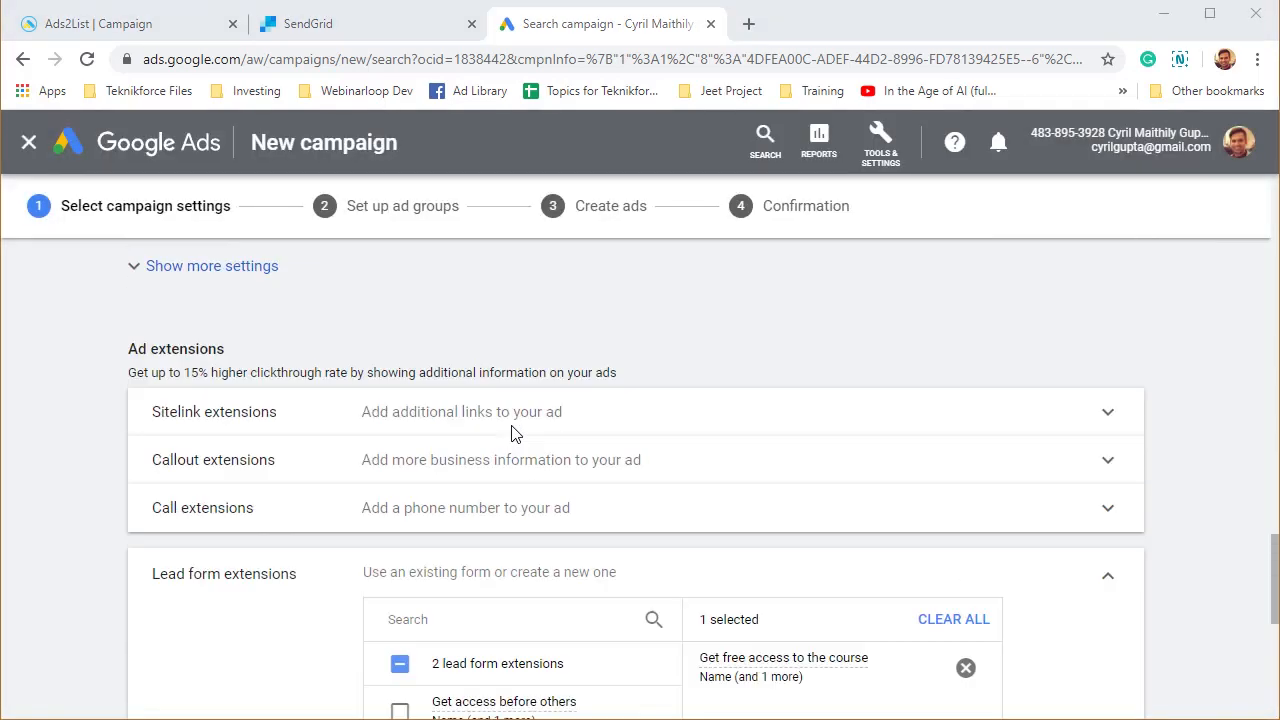
# Cancel the exit prompt and save the campaign settings to reach the ad groups step.
pyautogui.scroll(15, 511, 432)
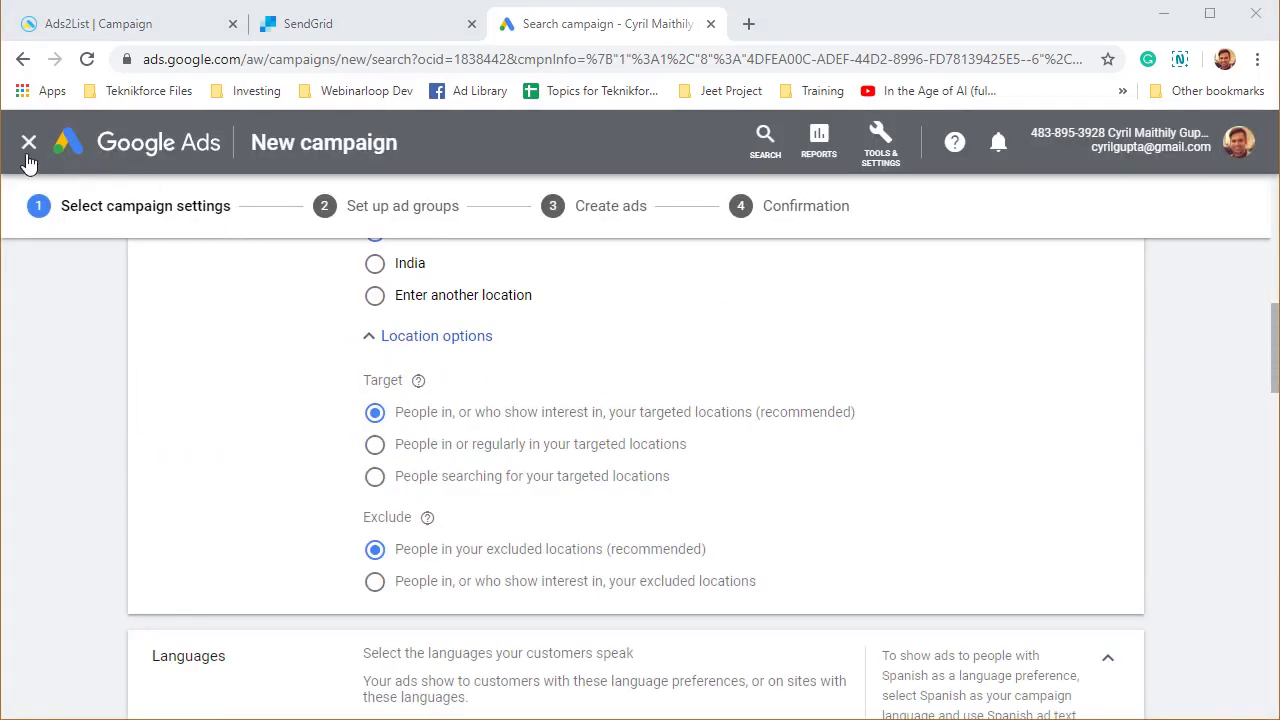
pyautogui.click(28, 143)
pyautogui.click(834, 451)
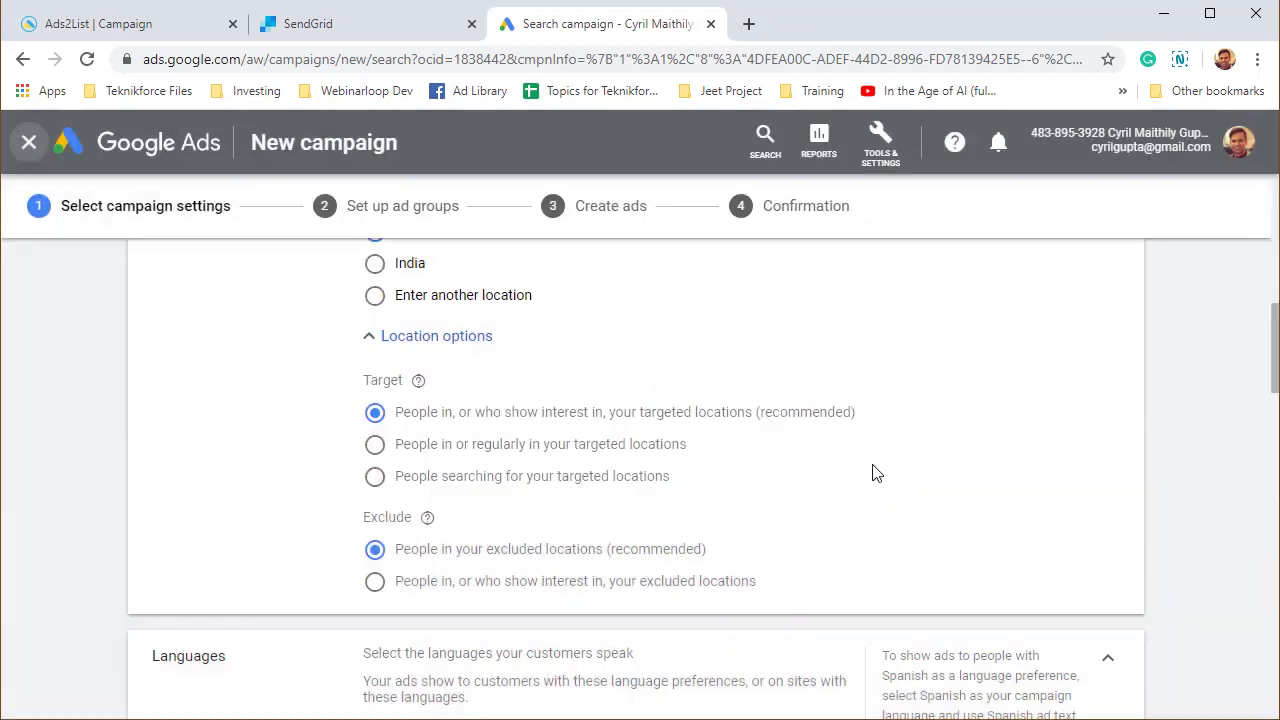
pyautogui.scroll(-15, 874, 471)
pyautogui.click(246, 648)
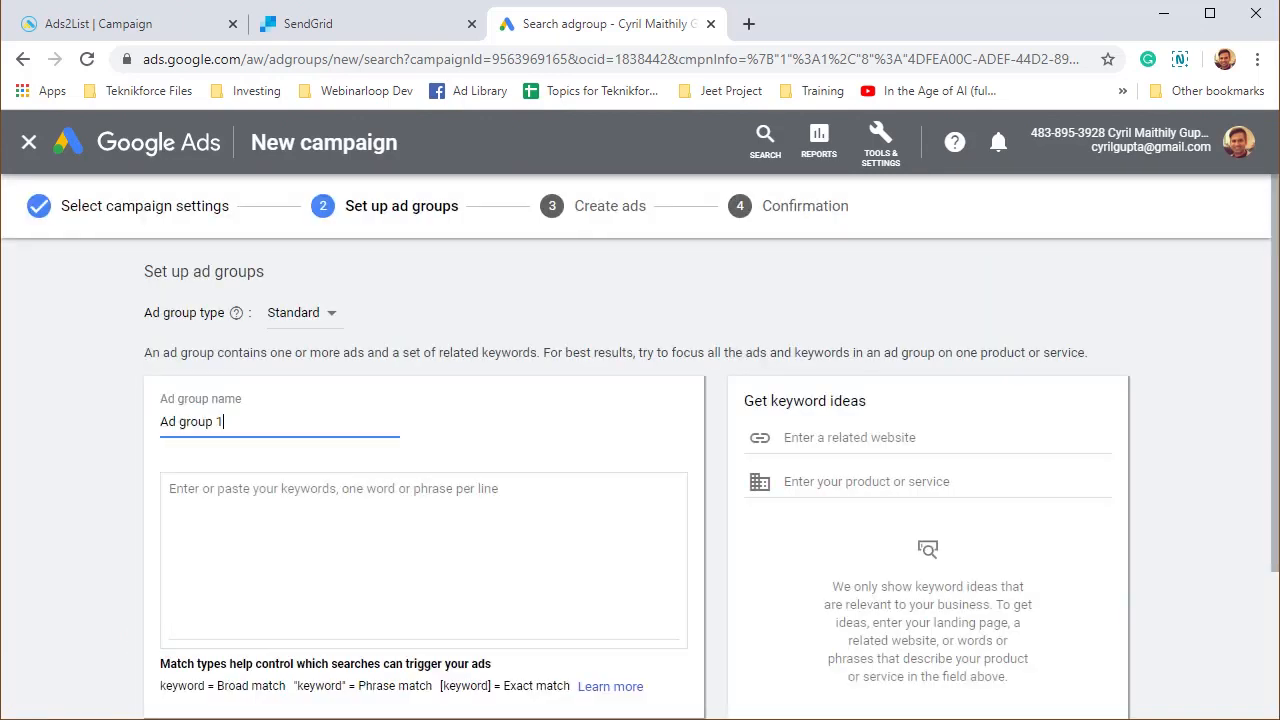
# Leave the ad group page without saving and return to Ads2List.
pyautogui.click(218, 430)
pyautogui.click(428, 567)
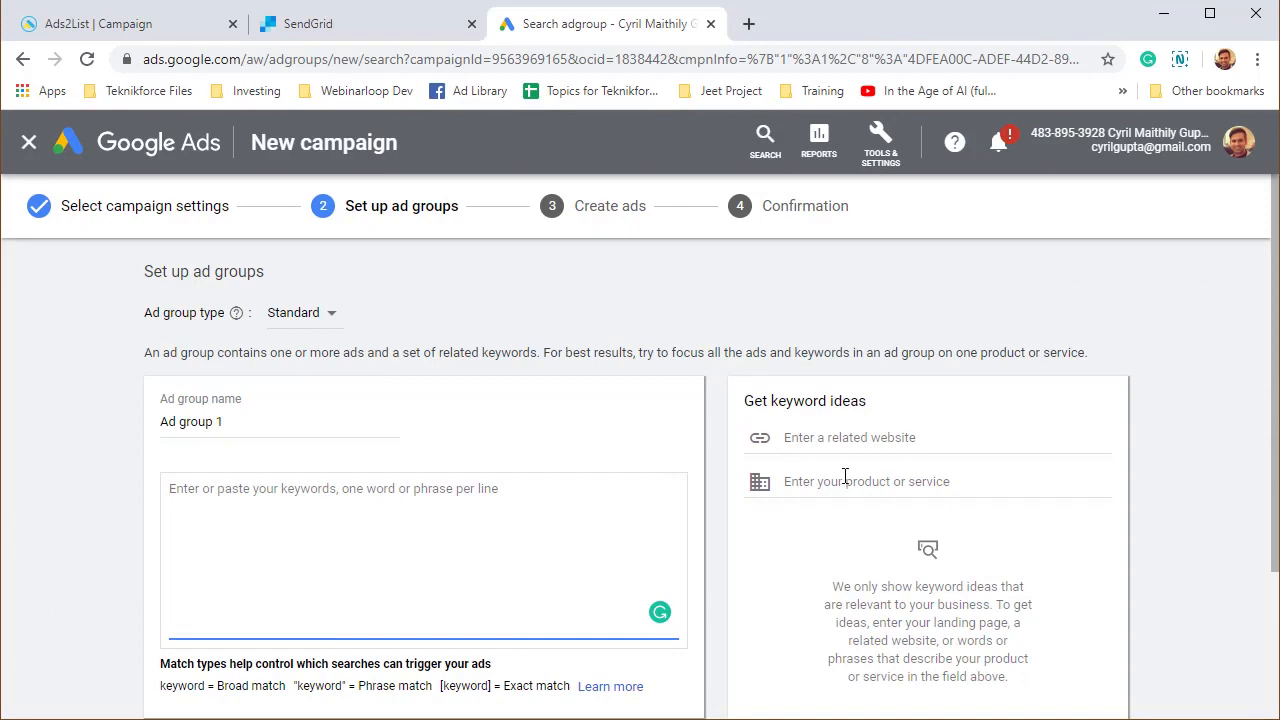
pyautogui.scroll(-2, 370, 507)
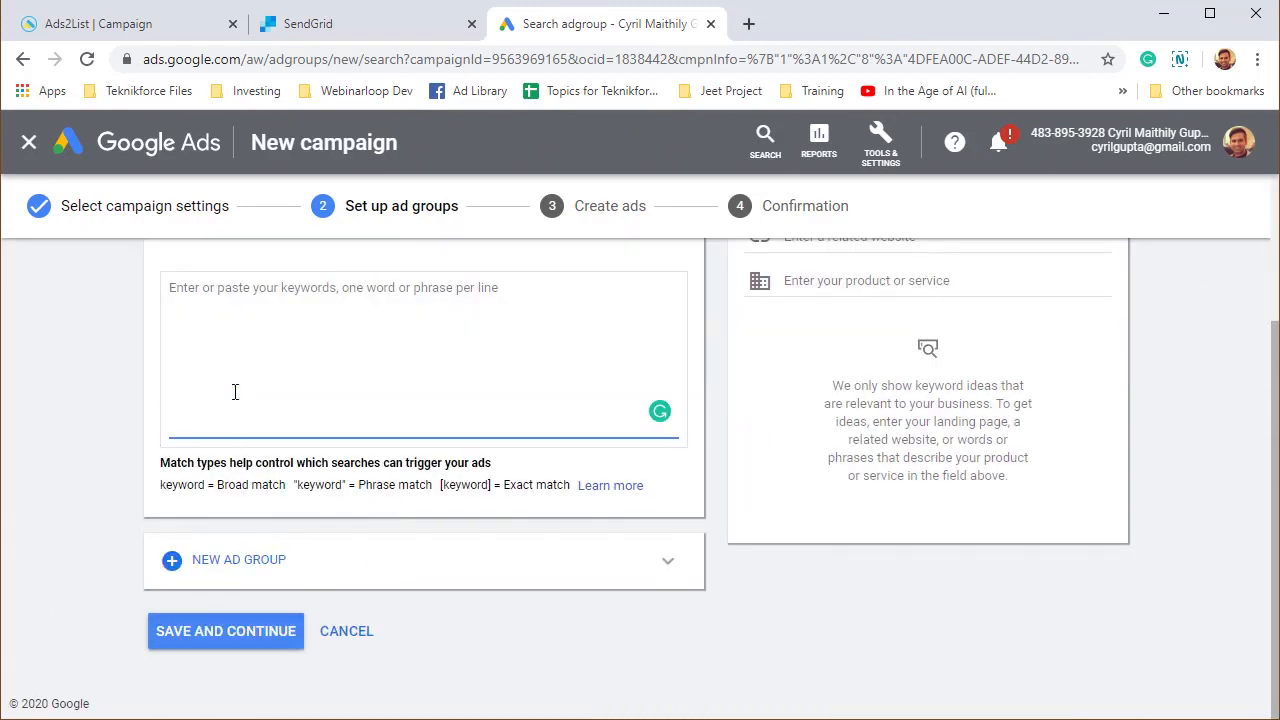
pyautogui.click(29, 143)
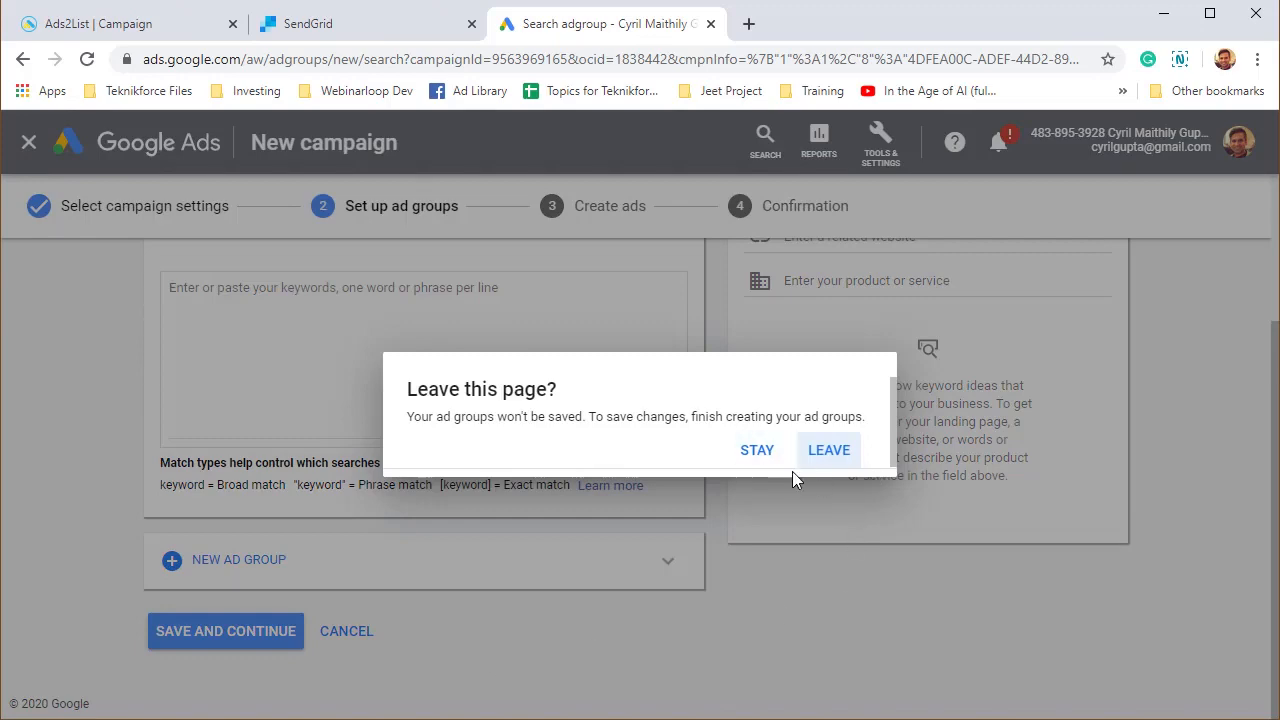
pyautogui.click(845, 450)
pyautogui.click(145, 24)
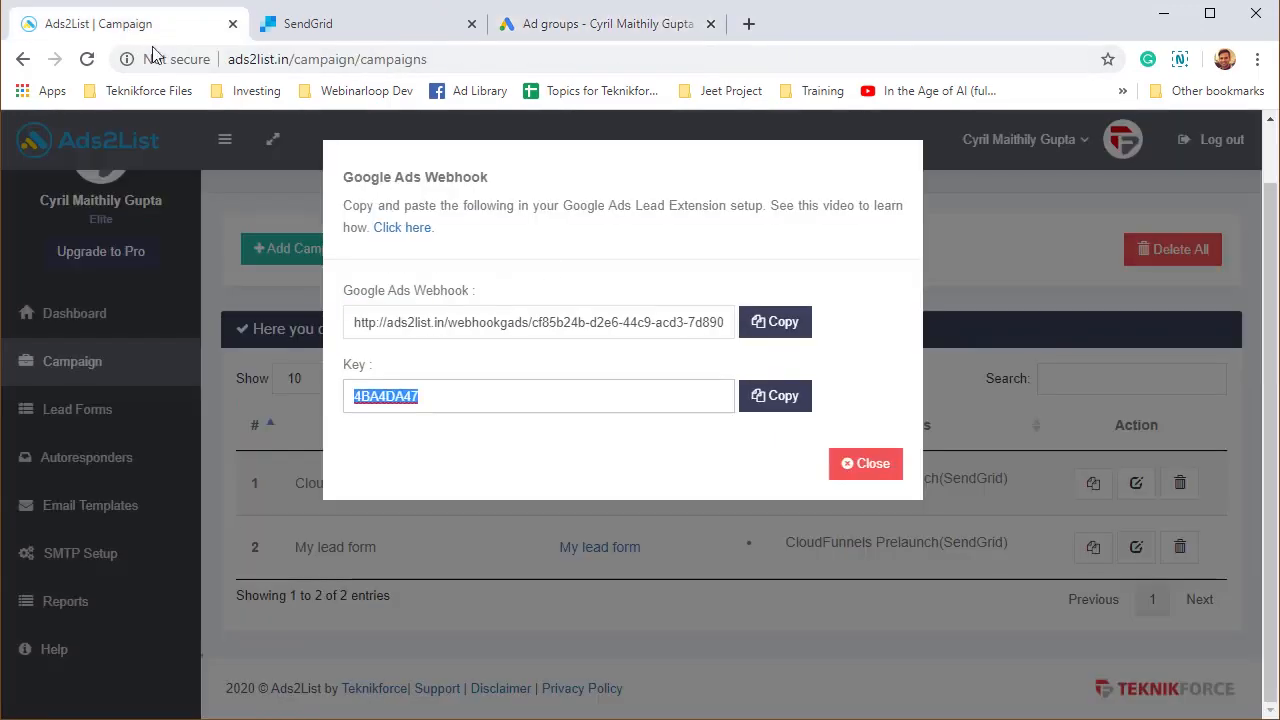
# Close the webhook details and open the leads collected by My lead form.
pyautogui.click(885, 478)
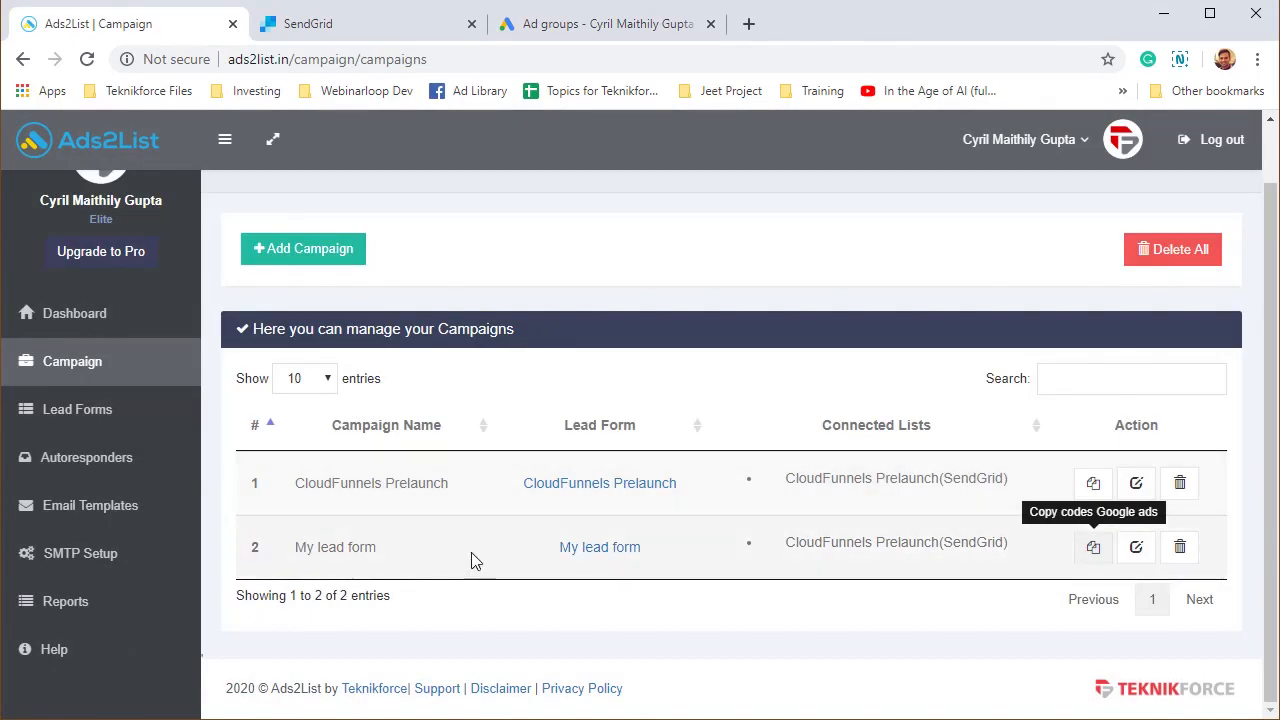
pyautogui.click(595, 549)
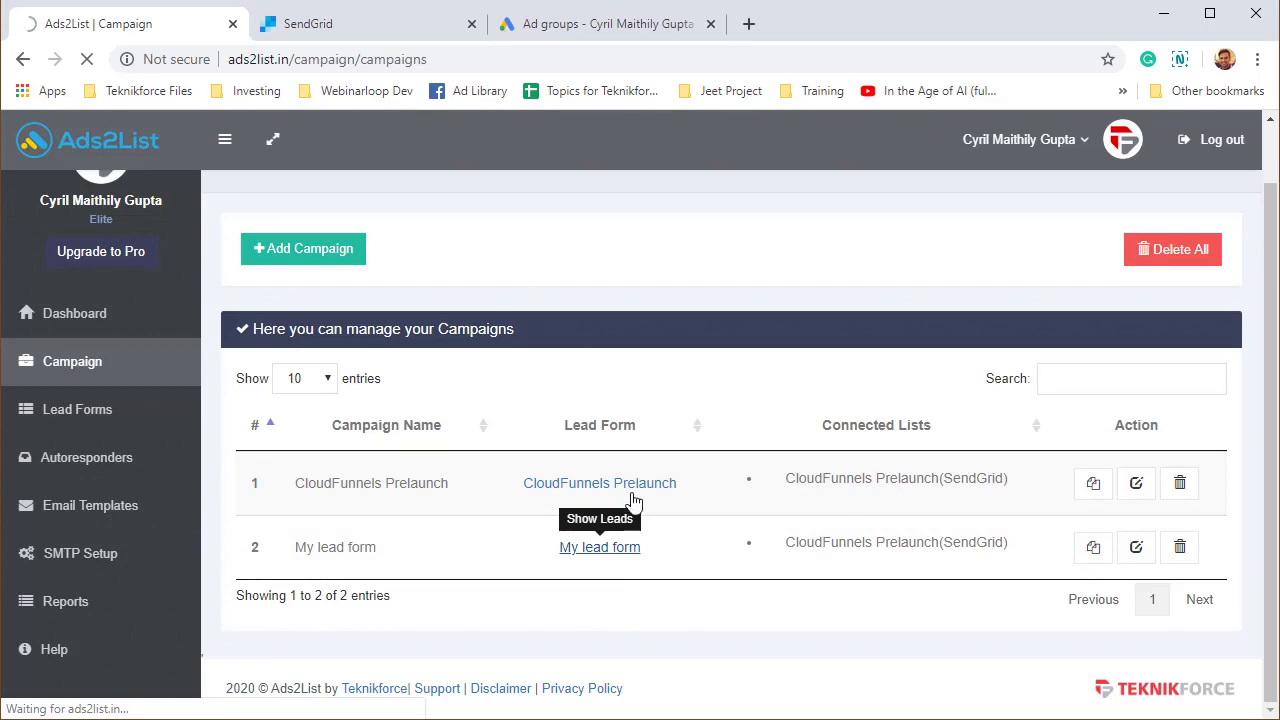
pyautogui.scroll(-1, 470, 550)
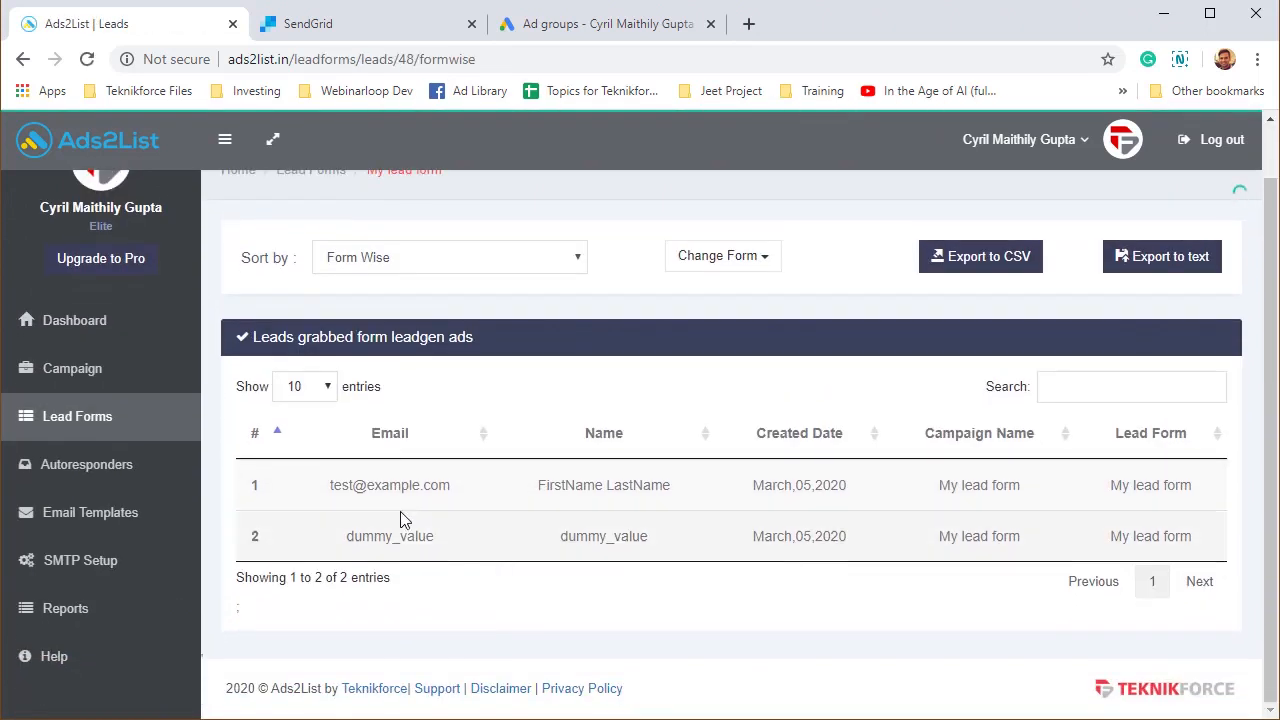
# Highlight the test lead's email, name and March 05, 2020 date in the leads table.
pyautogui.moveTo(366, 486); pyautogui.dragTo(634, 488)
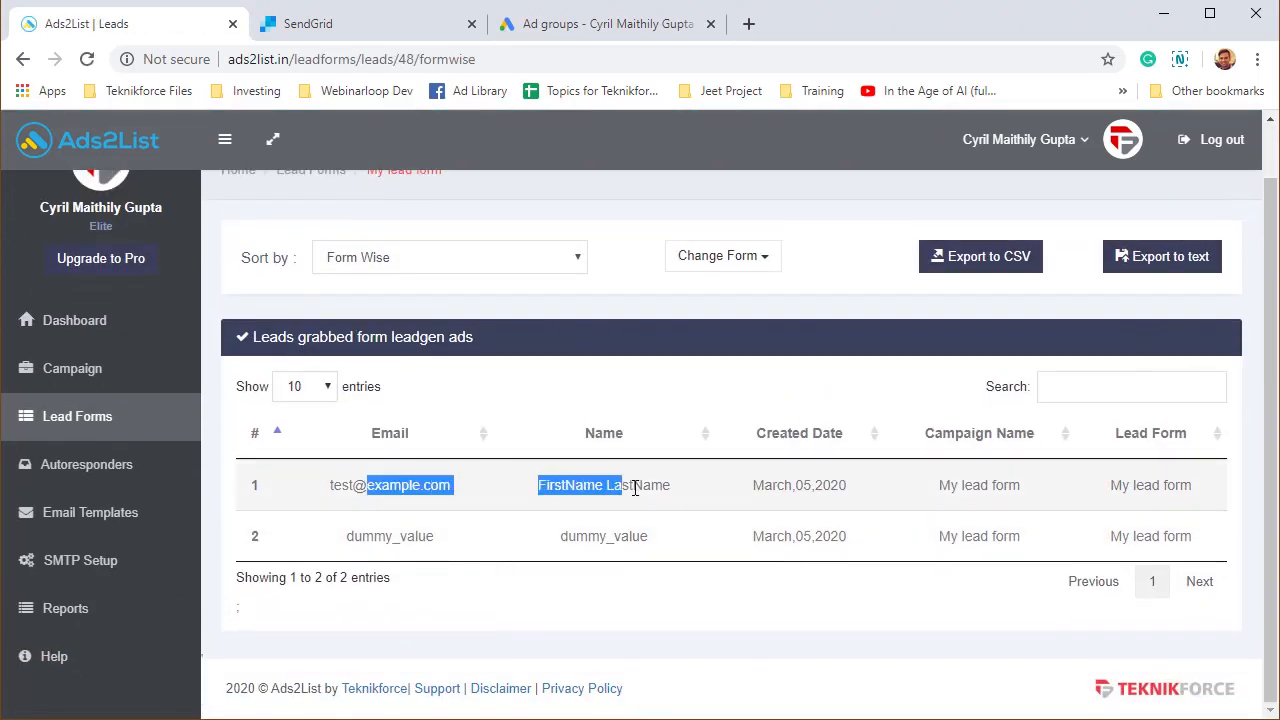
pyautogui.moveTo(734, 484); pyautogui.dragTo(887, 480)
pyautogui.click(686, 529)
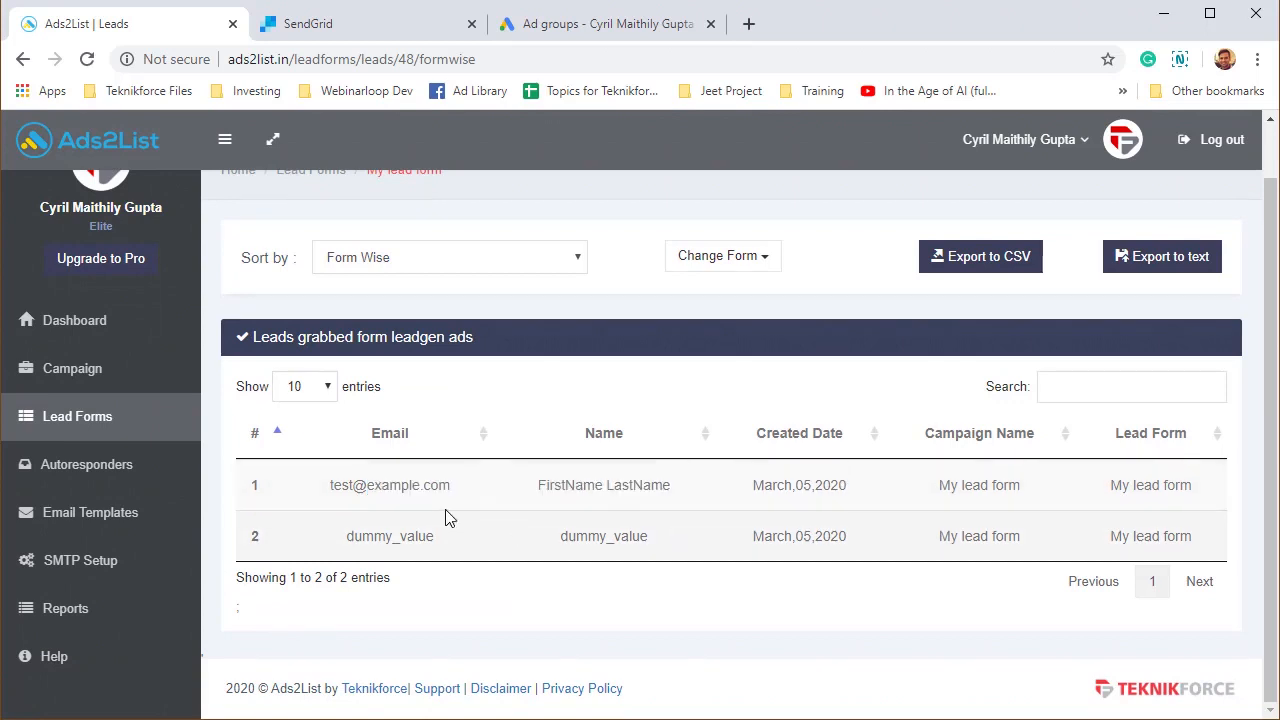
pyautogui.moveTo(403, 488); pyautogui.dragTo(428, 492)
pyautogui.click(365, 502)
pyautogui.moveTo(351, 490); pyautogui.dragTo(634, 480)
pyautogui.click(634, 482)
pyautogui.moveTo(540, 490); pyautogui.dragTo(894, 482)
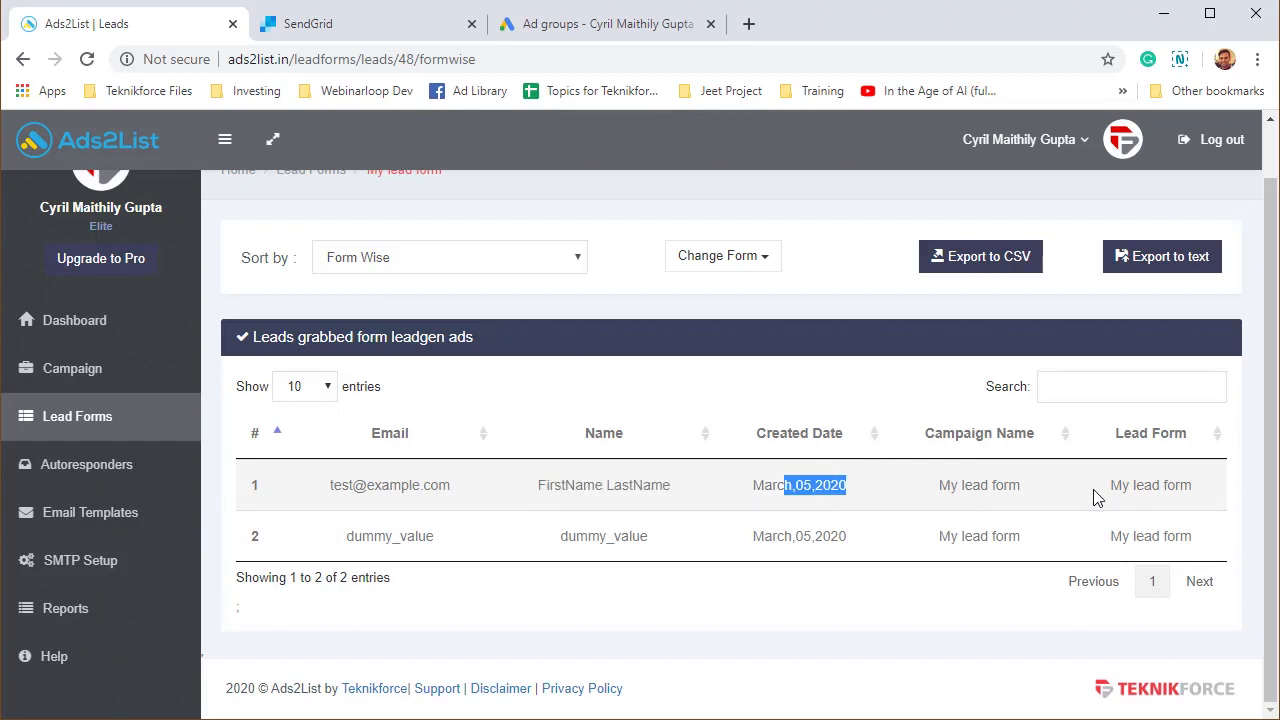
pyautogui.moveTo(1167, 490); pyautogui.dragTo(343, 494)
pyautogui.click(343, 494)
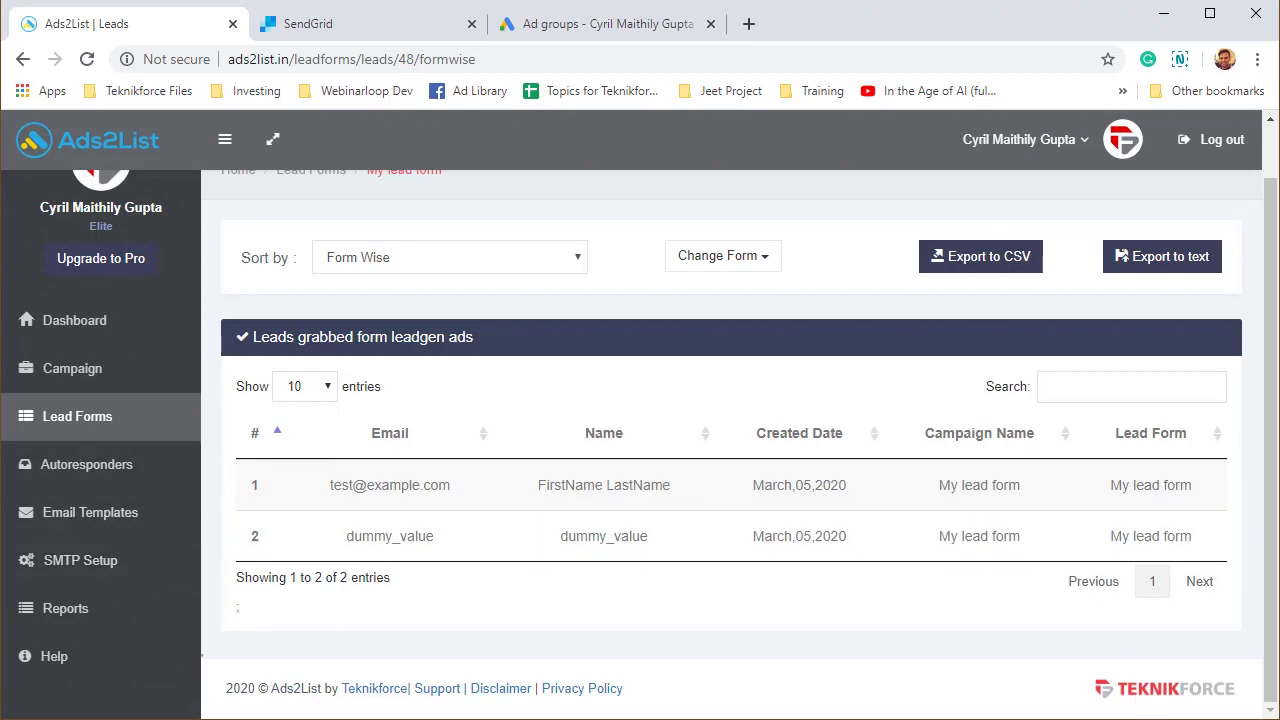
pyautogui.scroll(1, 237, 190)
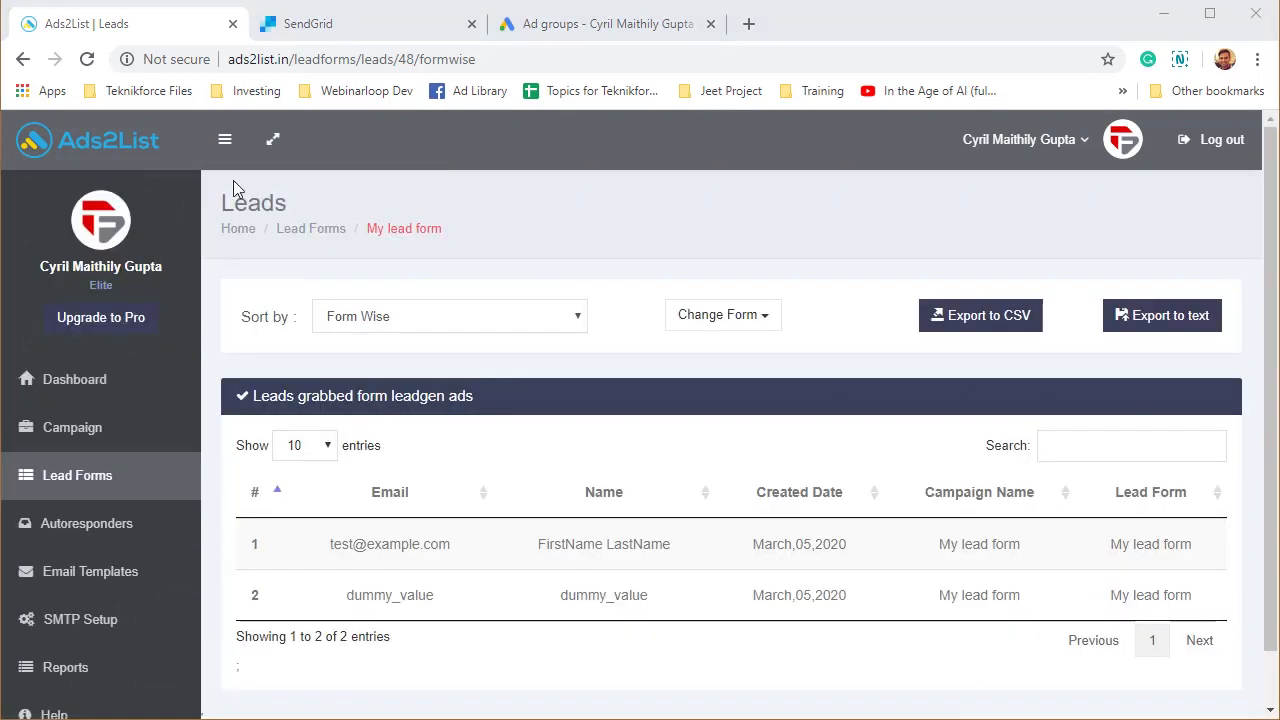
pyautogui.click(298, 30)
# Highlight the CloudFunnels Prelaunch list name and the test contact added 03/05/2020.
pyautogui.scroll(2, 440, 390)
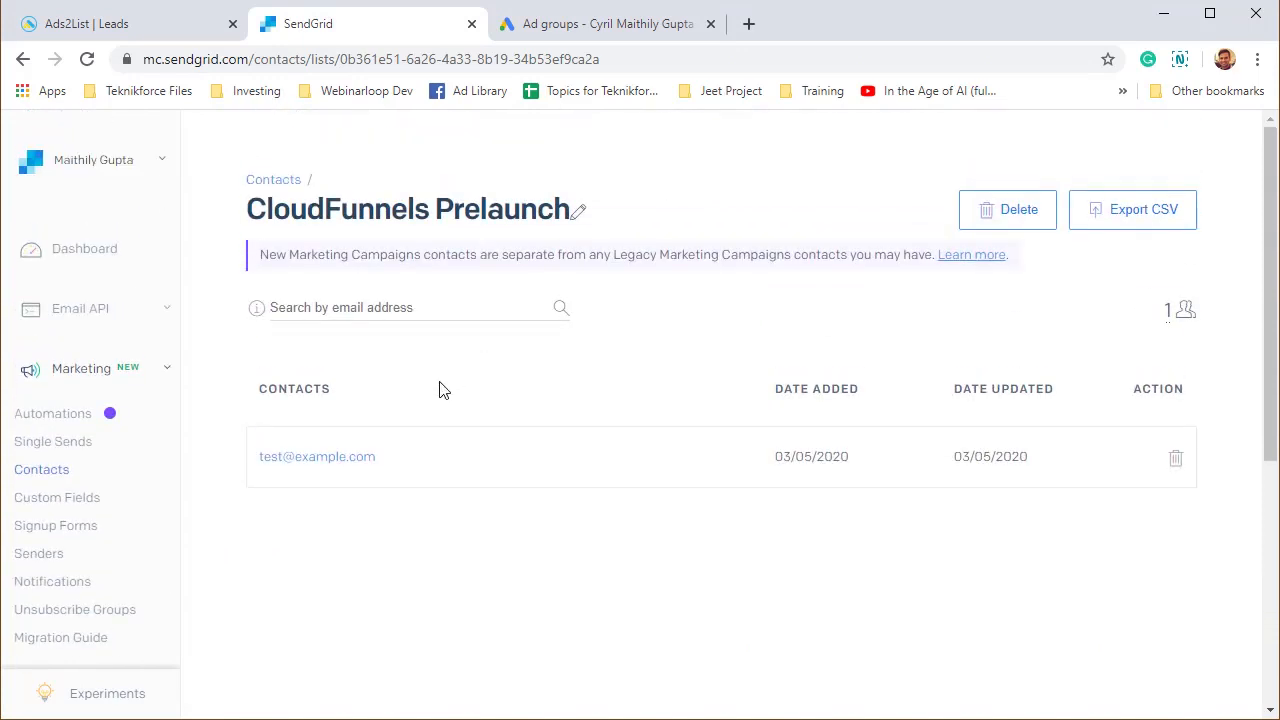
pyautogui.moveTo(288, 208); pyautogui.dragTo(505, 212)
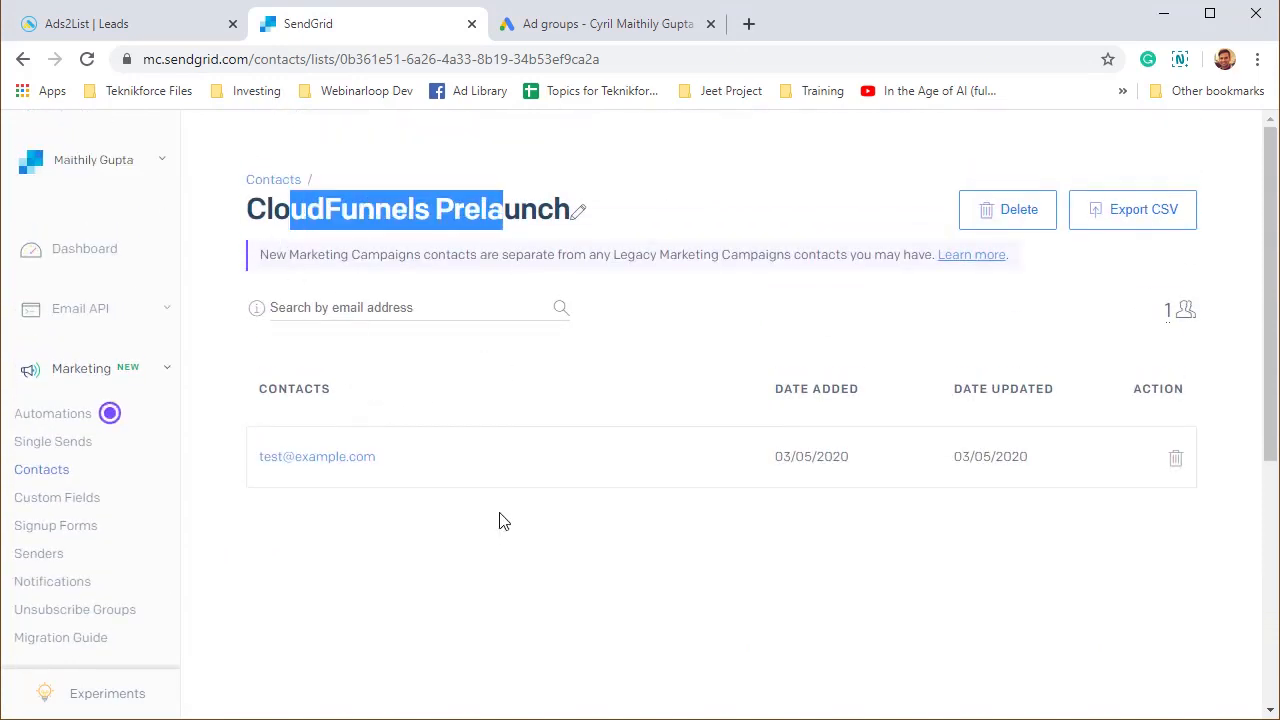
pyautogui.moveTo(420, 474); pyautogui.dragTo(265, 497)
pyautogui.click(263, 495)
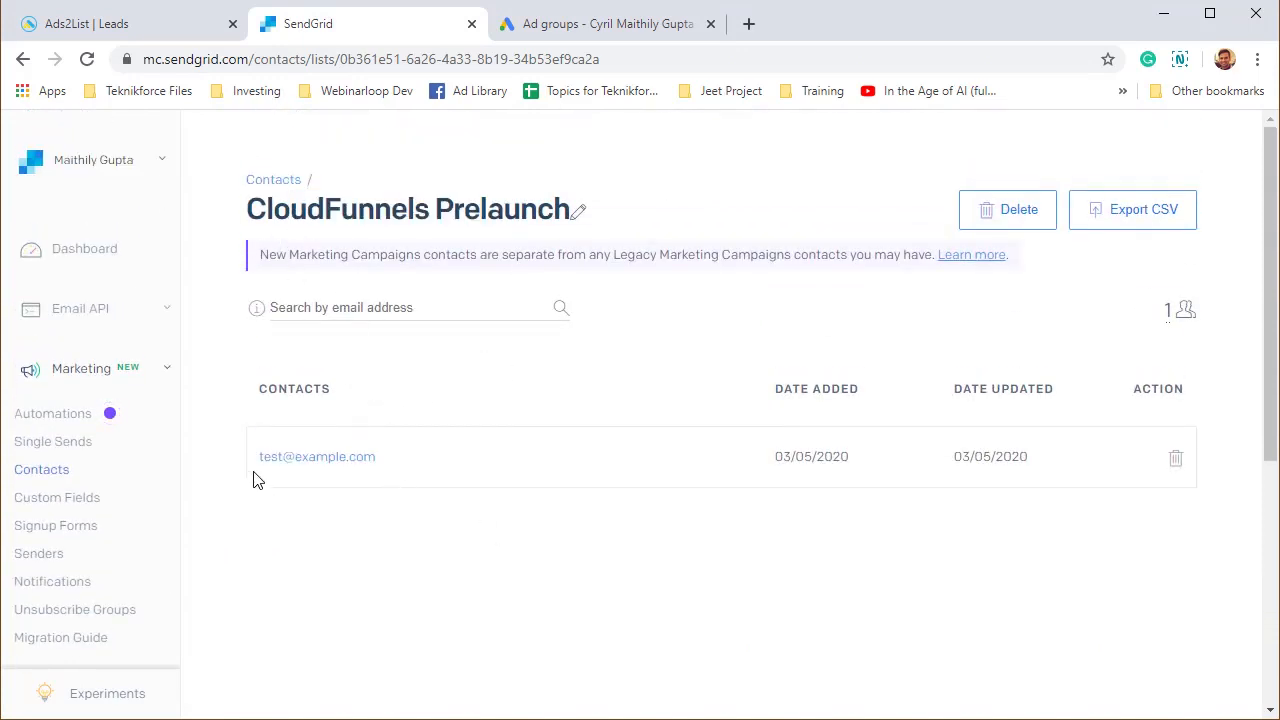
pyautogui.click(80, 20)
pyautogui.click(357, 28)
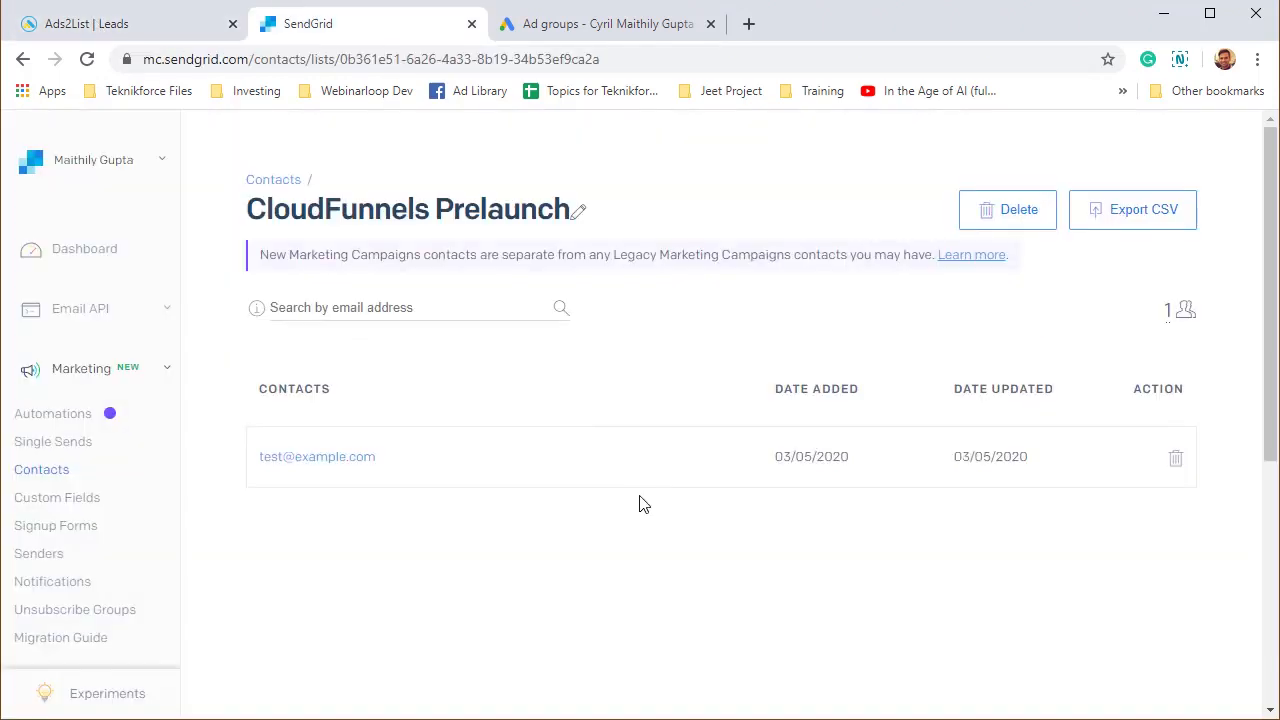